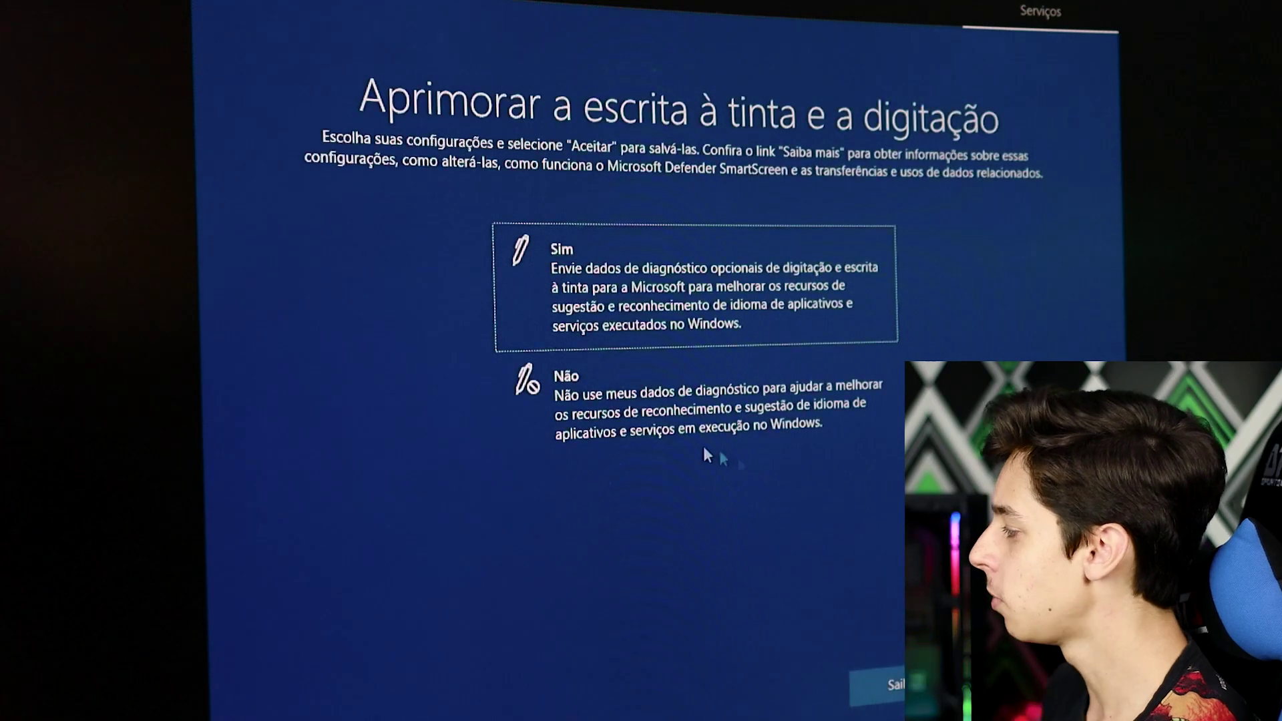
# Answer "Não" to the inking and typing data and the personalized diagnostic-data experiences options, and accept the setup privacy choices
pyautogui.click(728, 447)
pyautogui.click(1008, 688)
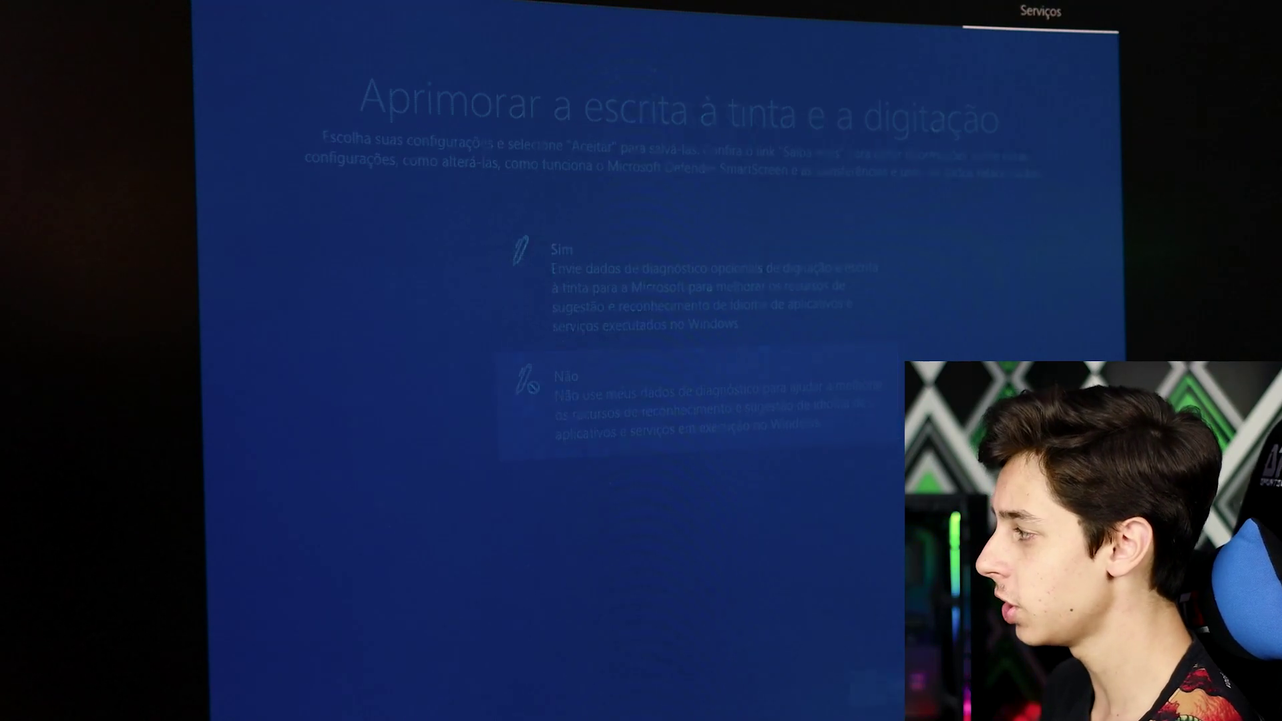
pyautogui.click(630, 424)
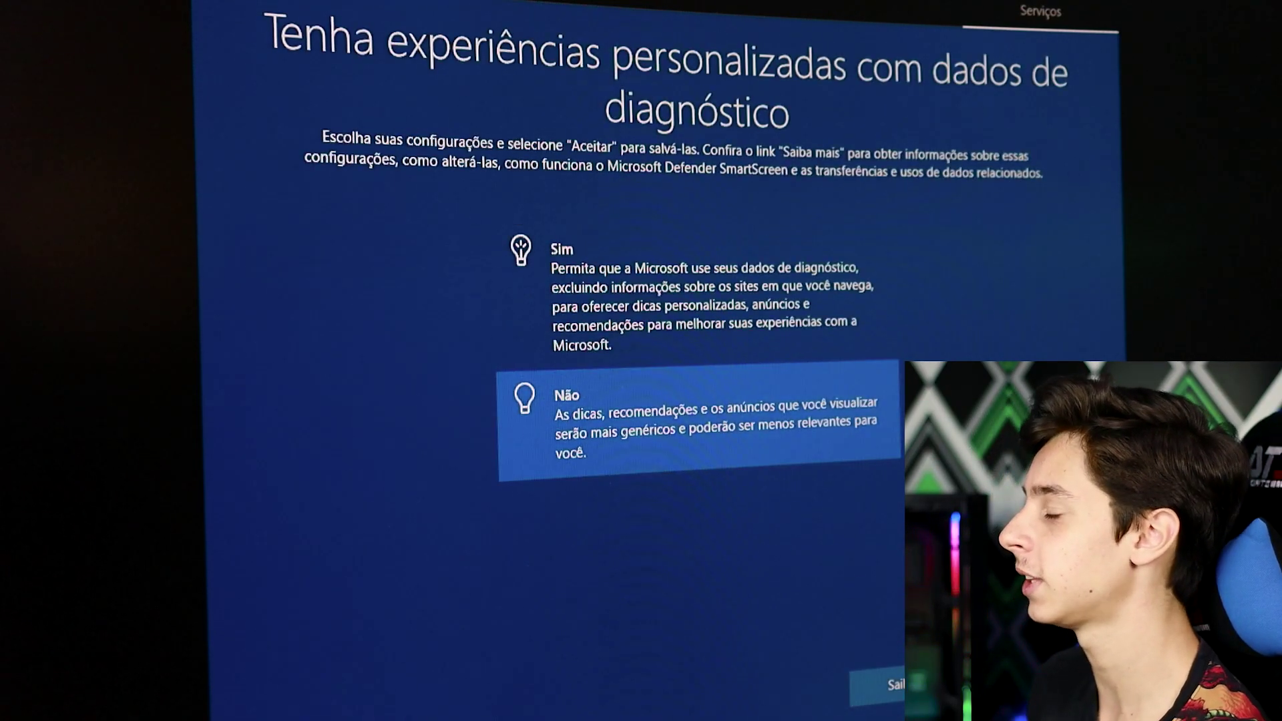
pyautogui.click(1008, 687)
pyautogui.click(711, 395)
pyautogui.click(1008, 688)
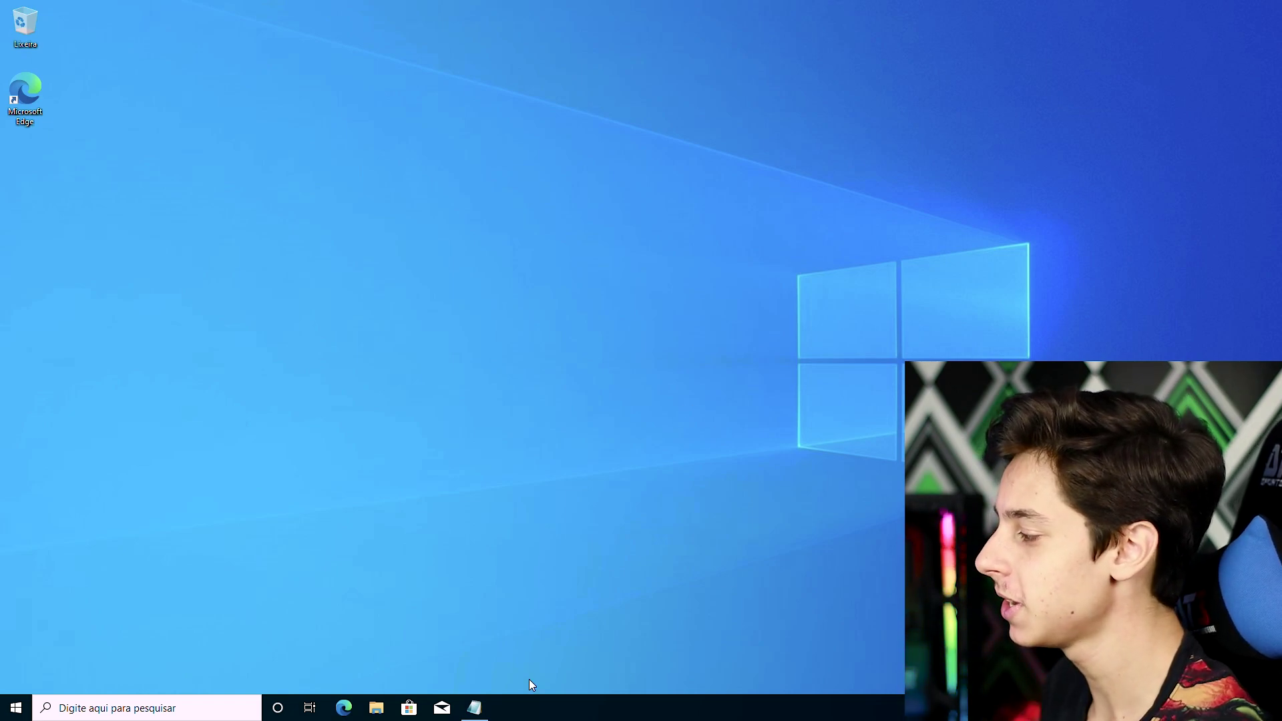
# Unpin the Email and Microsoft Store apps from the taskbar
pyautogui.rightClick(441, 707)
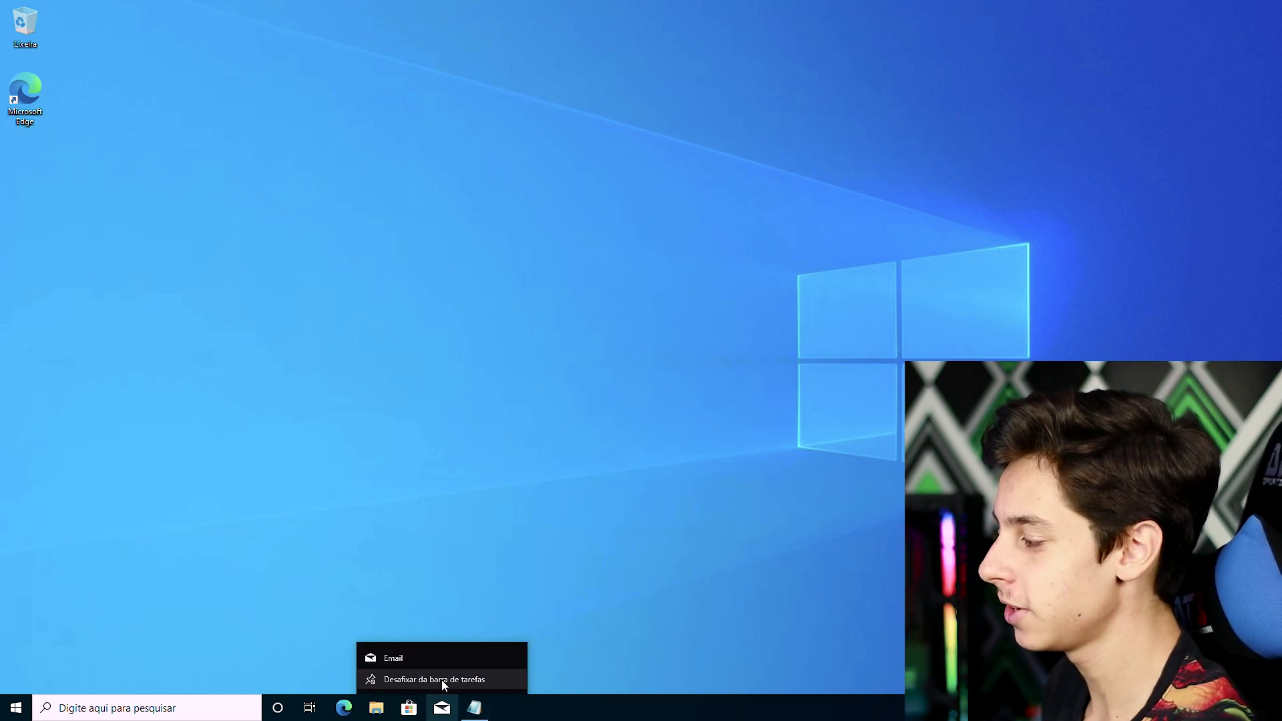
pyautogui.click(407, 679)
pyautogui.rightClick(409, 707)
pyautogui.click(389, 682)
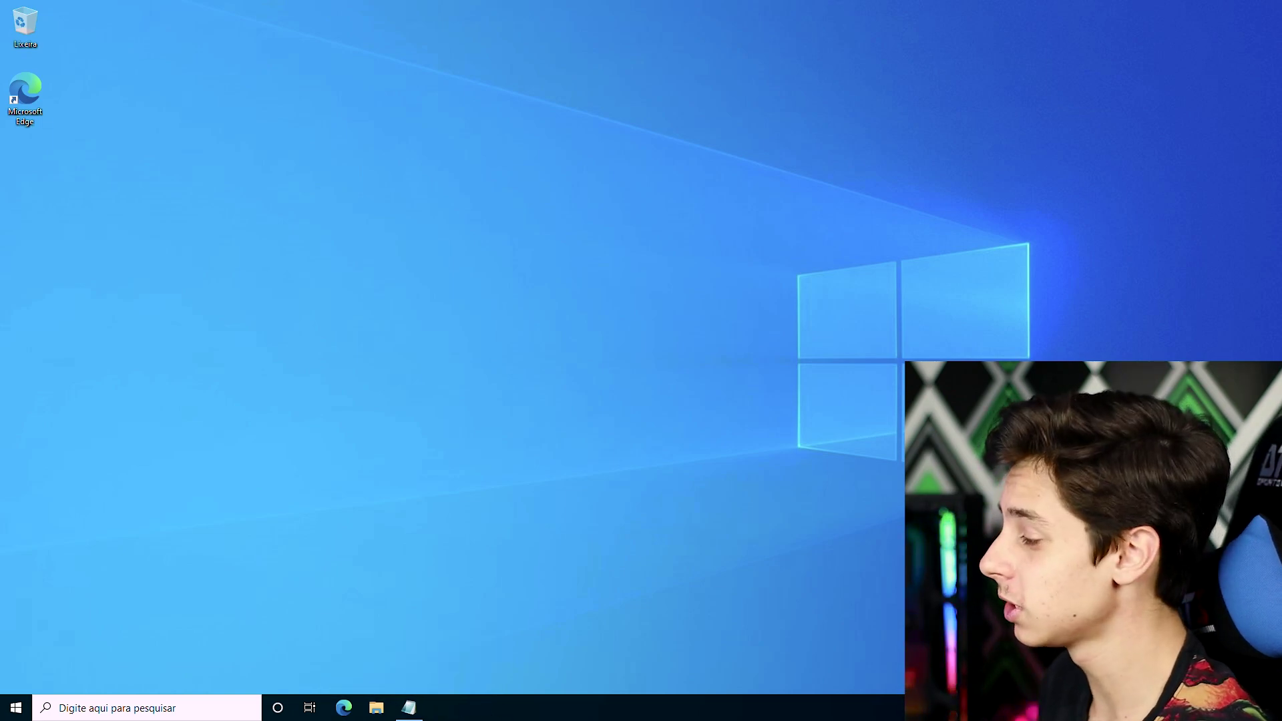
# Hide the Task View button, the Cortana button and the search box from the taskbar
pyautogui.rightClick(507, 708)
pyautogui.click(539, 478)
pyautogui.rightClick(497, 708)
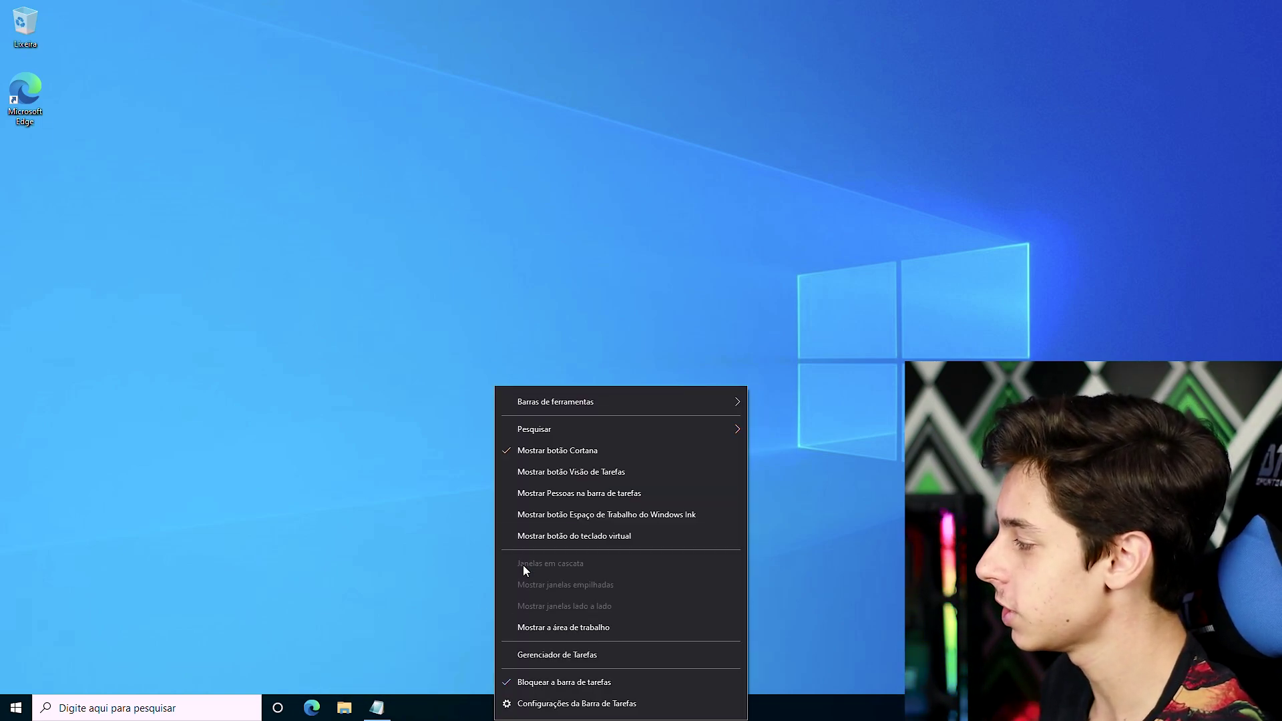
pyautogui.click(534, 451)
pyautogui.rightClick(507, 707)
pyautogui.moveTo(589, 433)
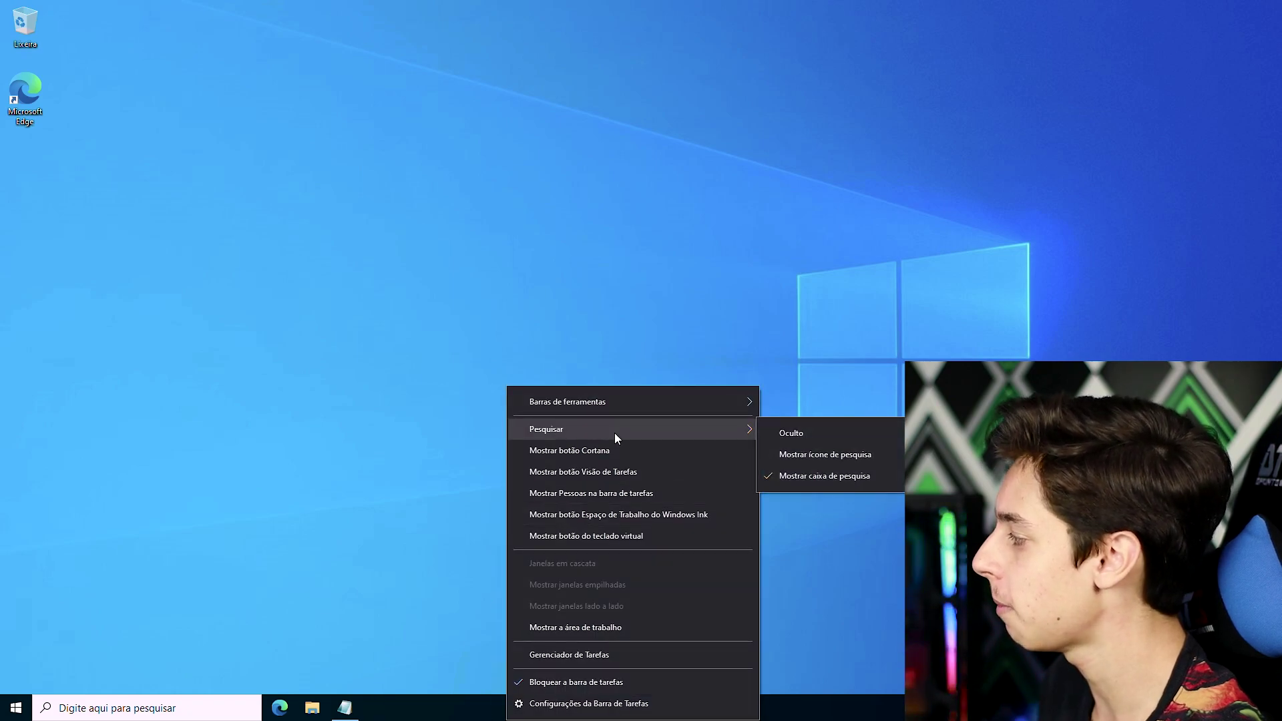
pyautogui.click(769, 432)
# Delete the Microsoft Edge shortcut from the desktop
pyautogui.moveTo(229, 261); pyautogui.dragTo(1, 107)
pyautogui.press('Delete')
pyautogui.press('Return')
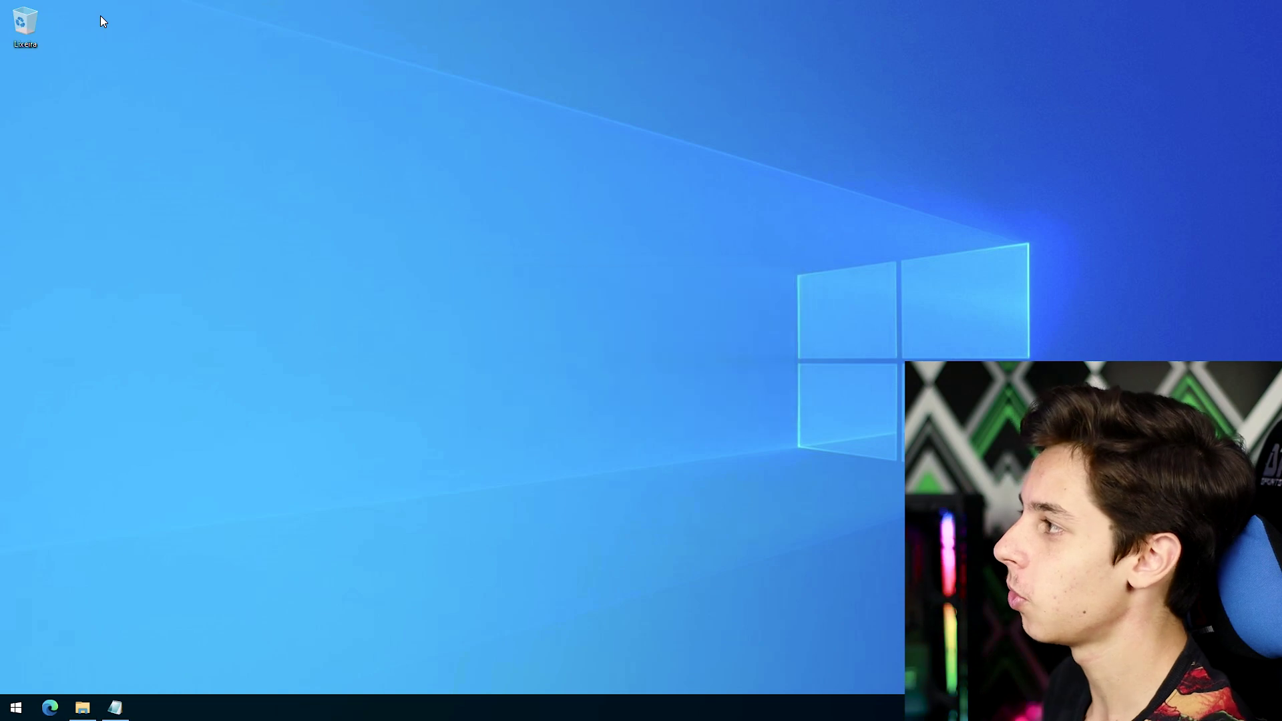
# Set the desktop icon size to small icons (Ícones pequenos)
pyautogui.rightClick(67, 137)
pyautogui.moveTo(167, 164)
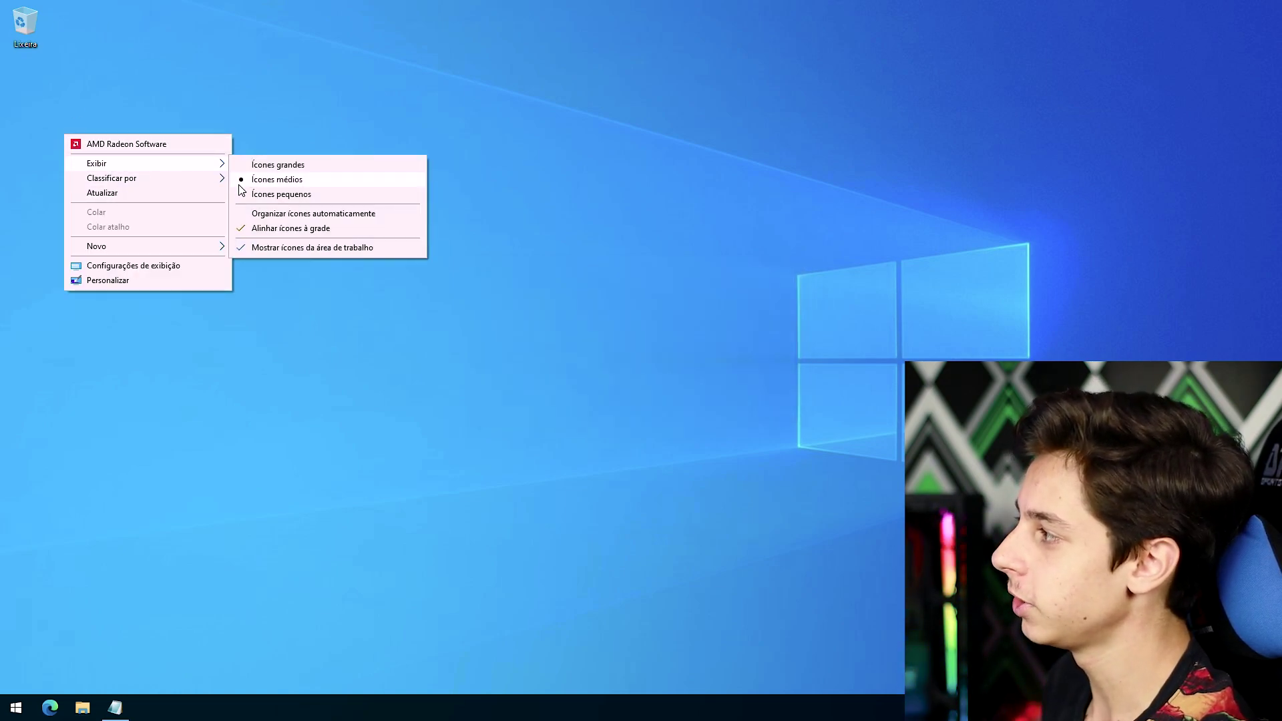
pyautogui.click(252, 194)
# Set the default app mode to dark (Escuro) in the Cores personalization settings
pyautogui.rightClick(147, 163)
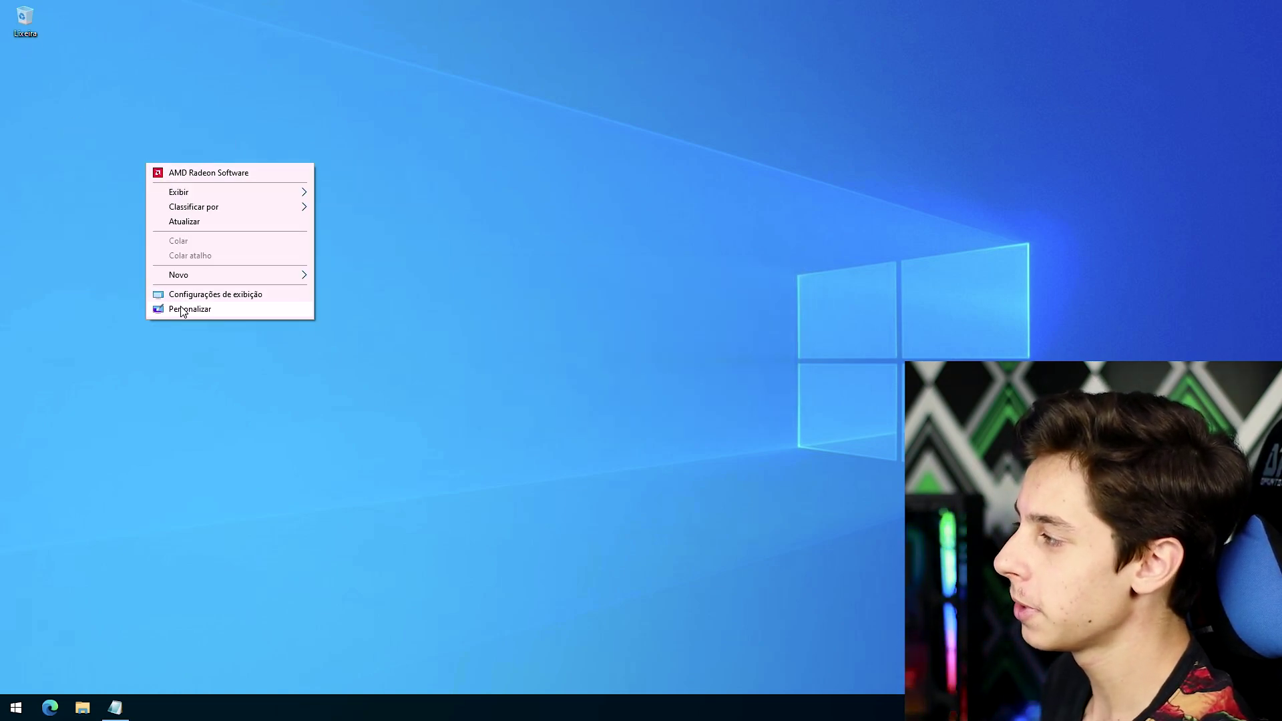
pyautogui.click(182, 309)
pyautogui.moveTo(458, 54); pyautogui.dragTo(595, 57)
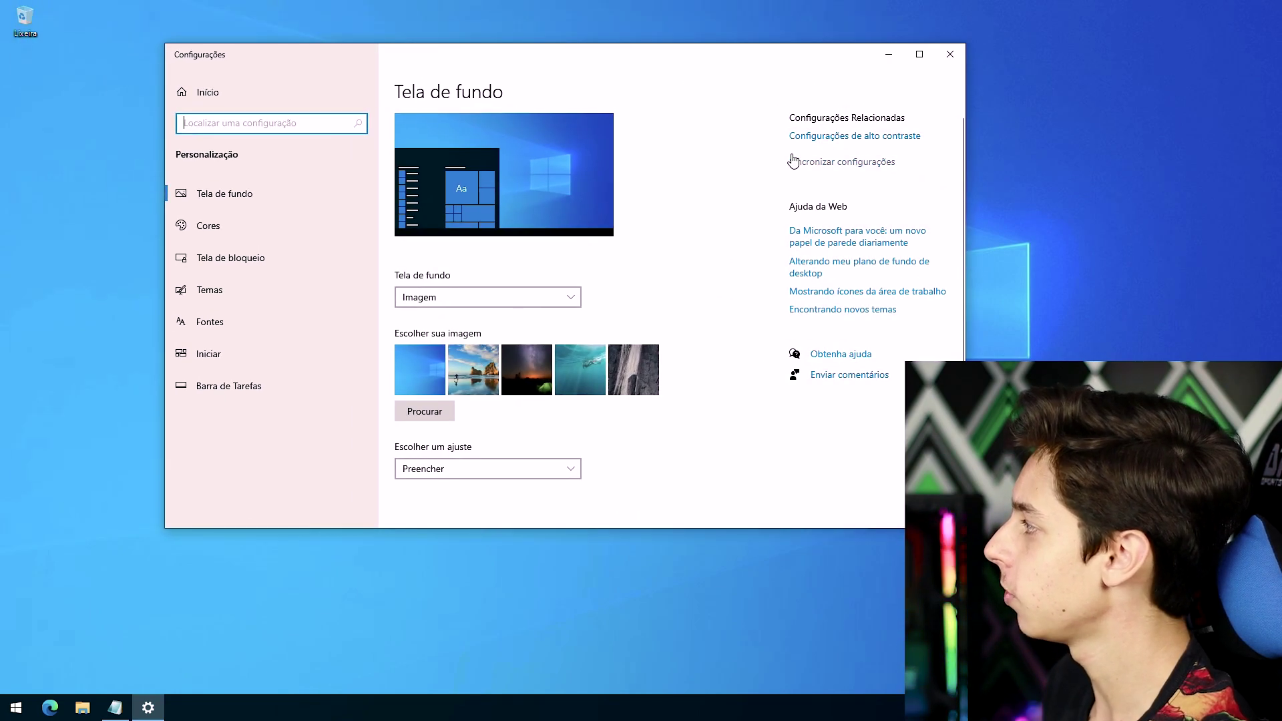
pyautogui.click(209, 225)
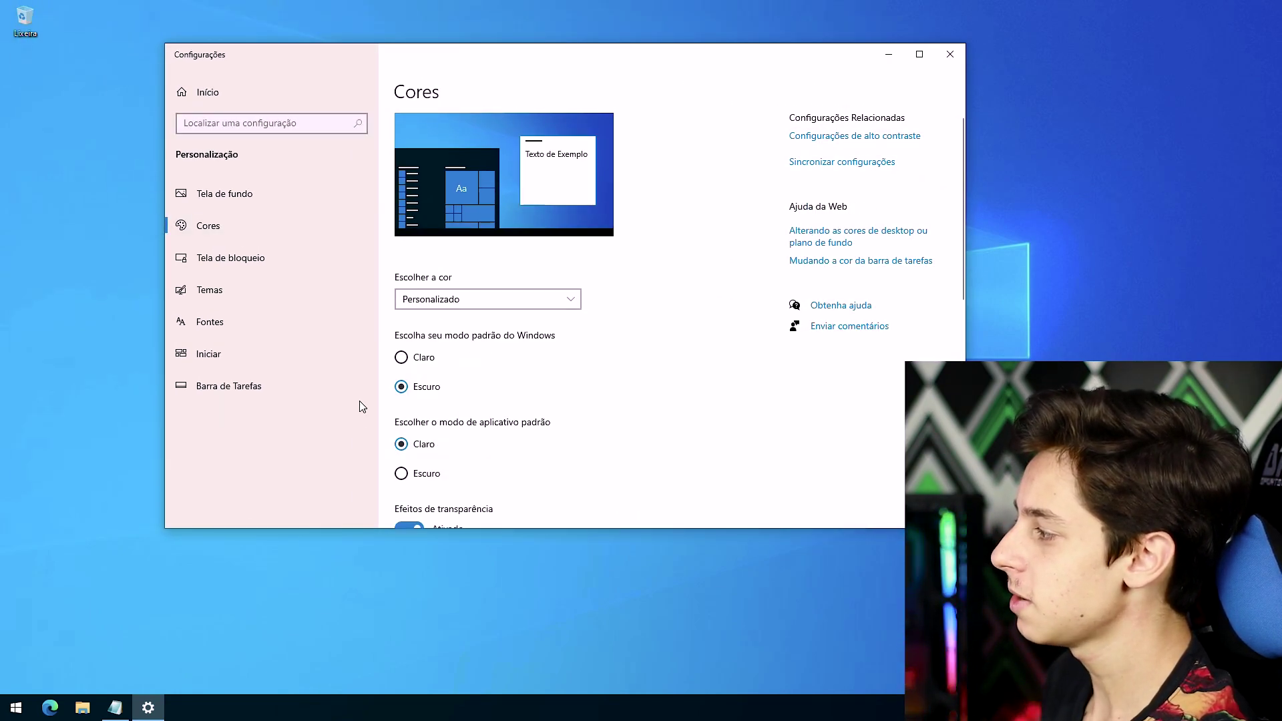
pyautogui.click(460, 481)
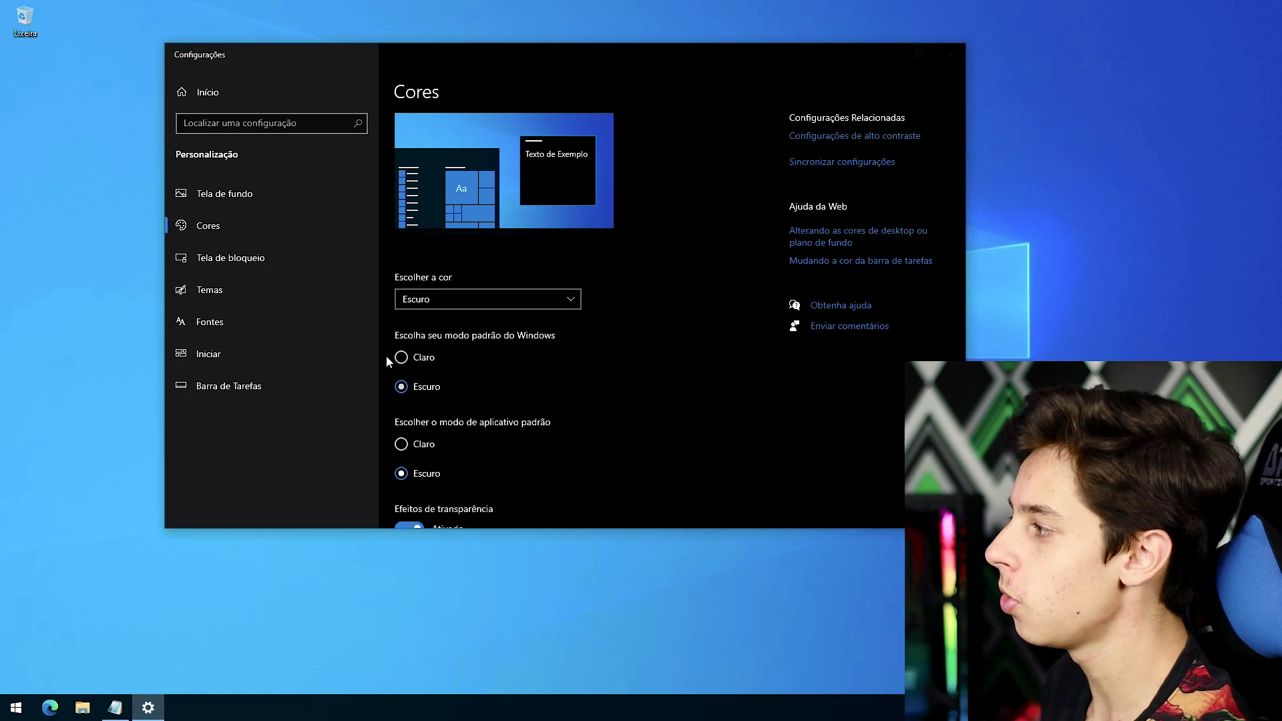
# Enable the Computador and Arquivos do Usuário desktop icons from the Temas settings, and close Configurações
pyautogui.click(206, 291)
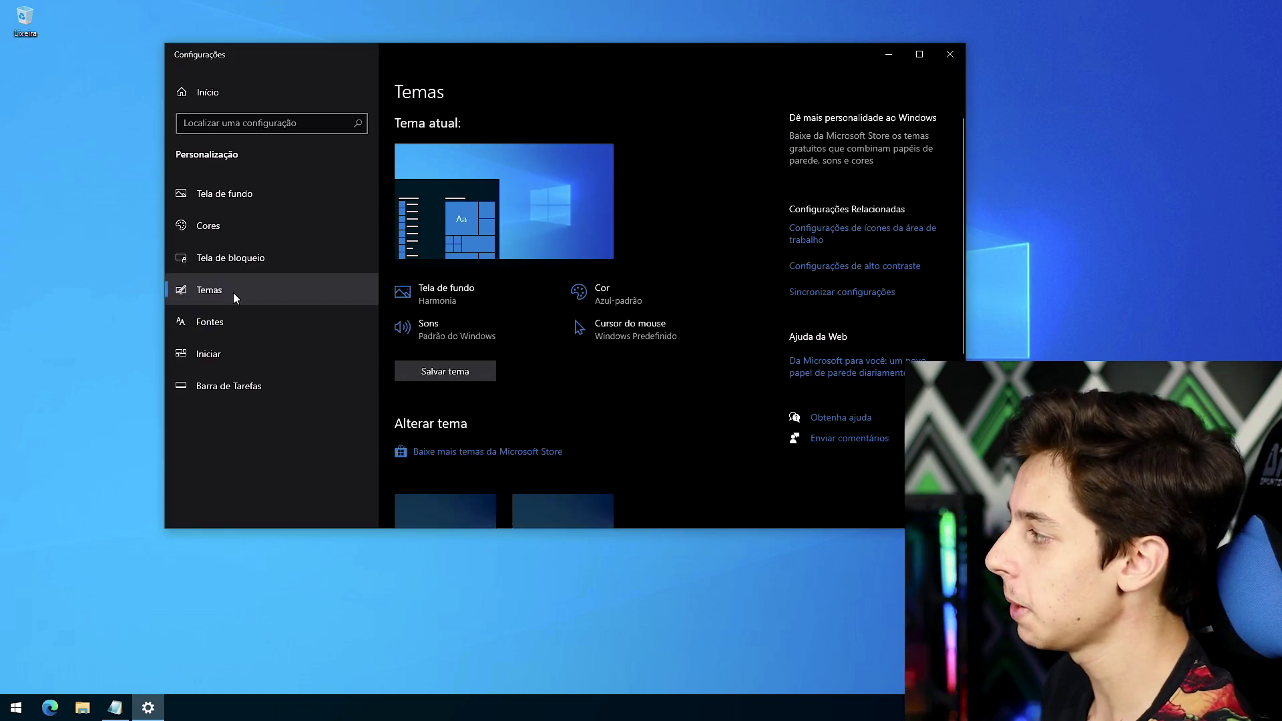
pyautogui.click(809, 235)
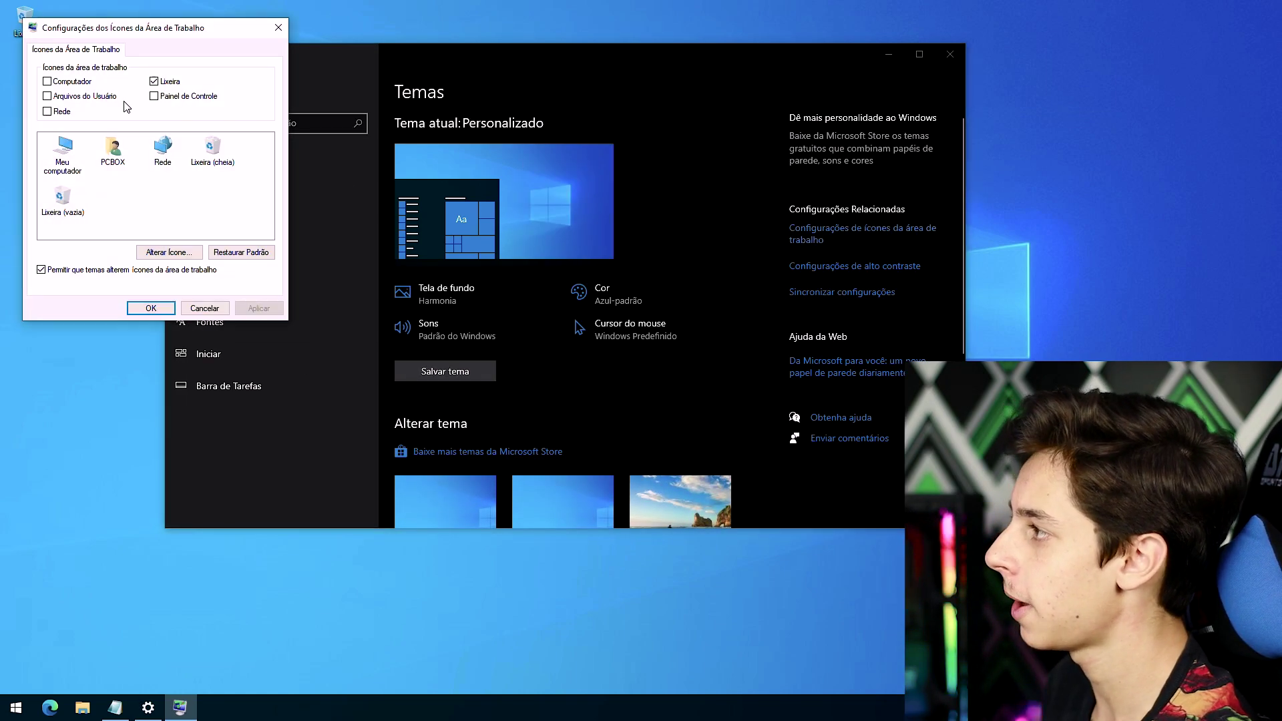
pyautogui.click(80, 97)
pyautogui.click(71, 81)
pyautogui.click(255, 308)
pyautogui.click(151, 308)
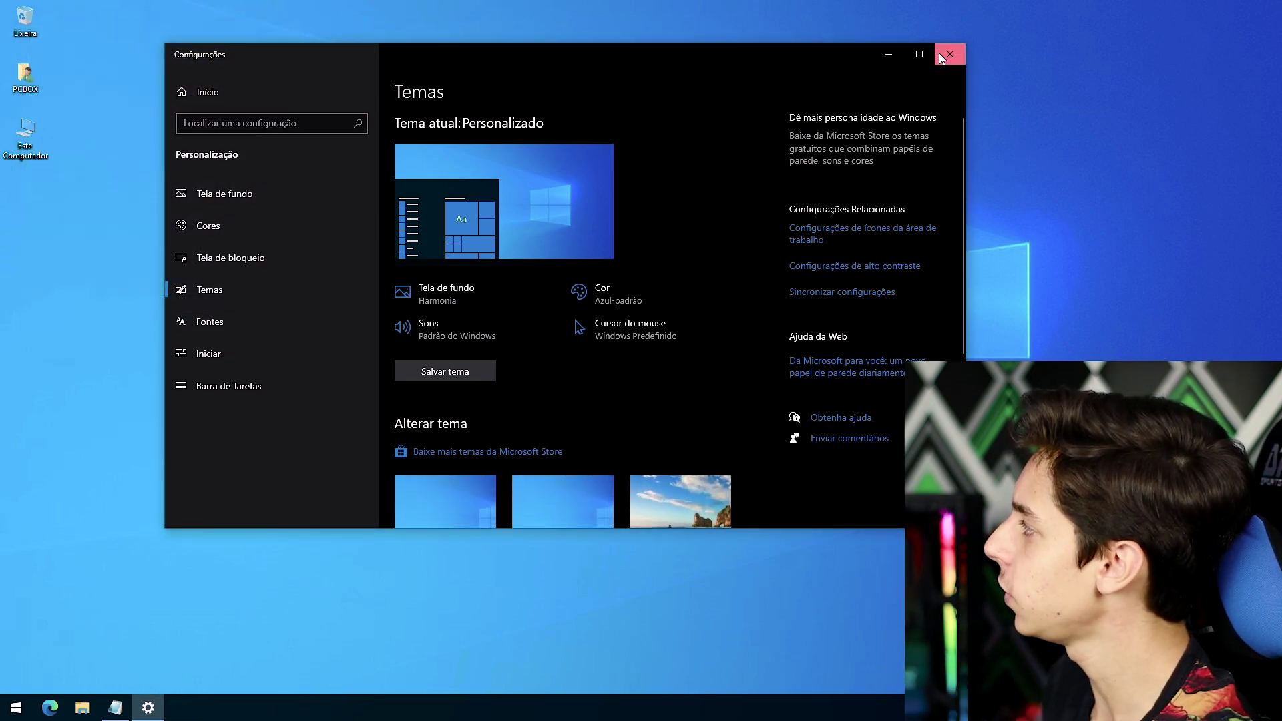
pyautogui.click(948, 54)
pyautogui.moveTo(163, 220); pyautogui.dragTo(9, 80)
pyautogui.click(212, 75)
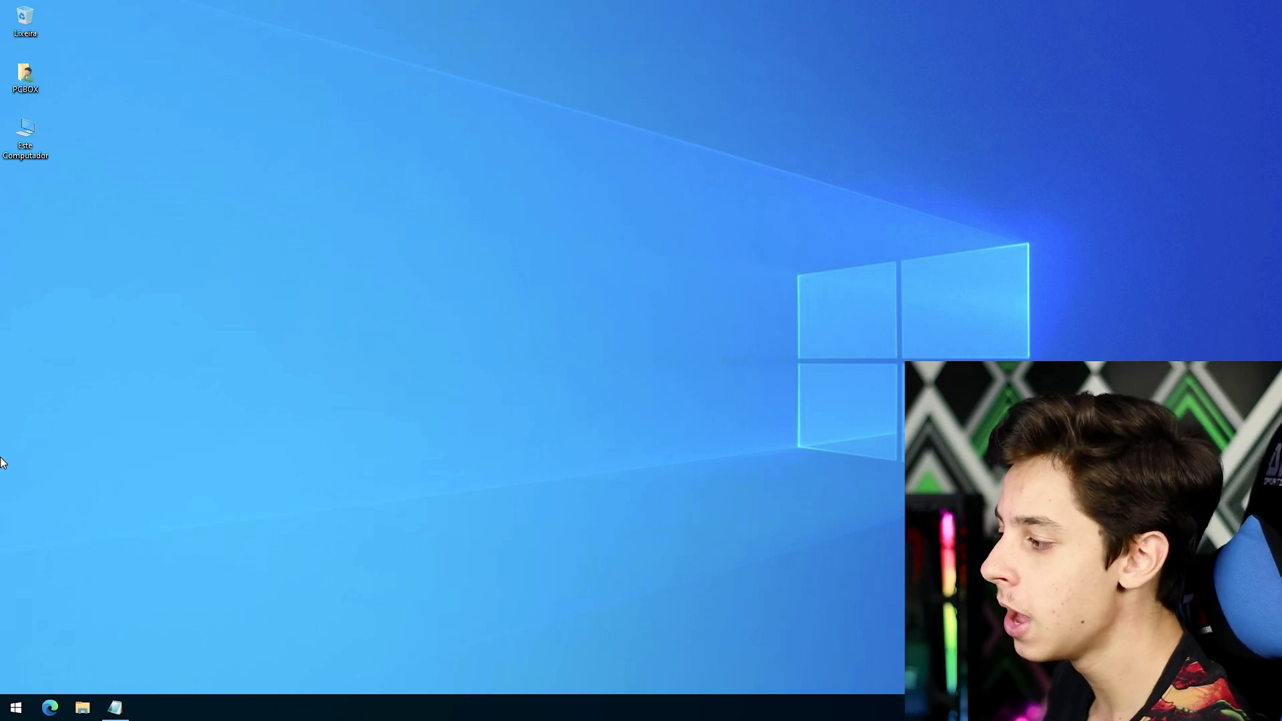
pyautogui.click(16, 707)
pyautogui.press('Escape')
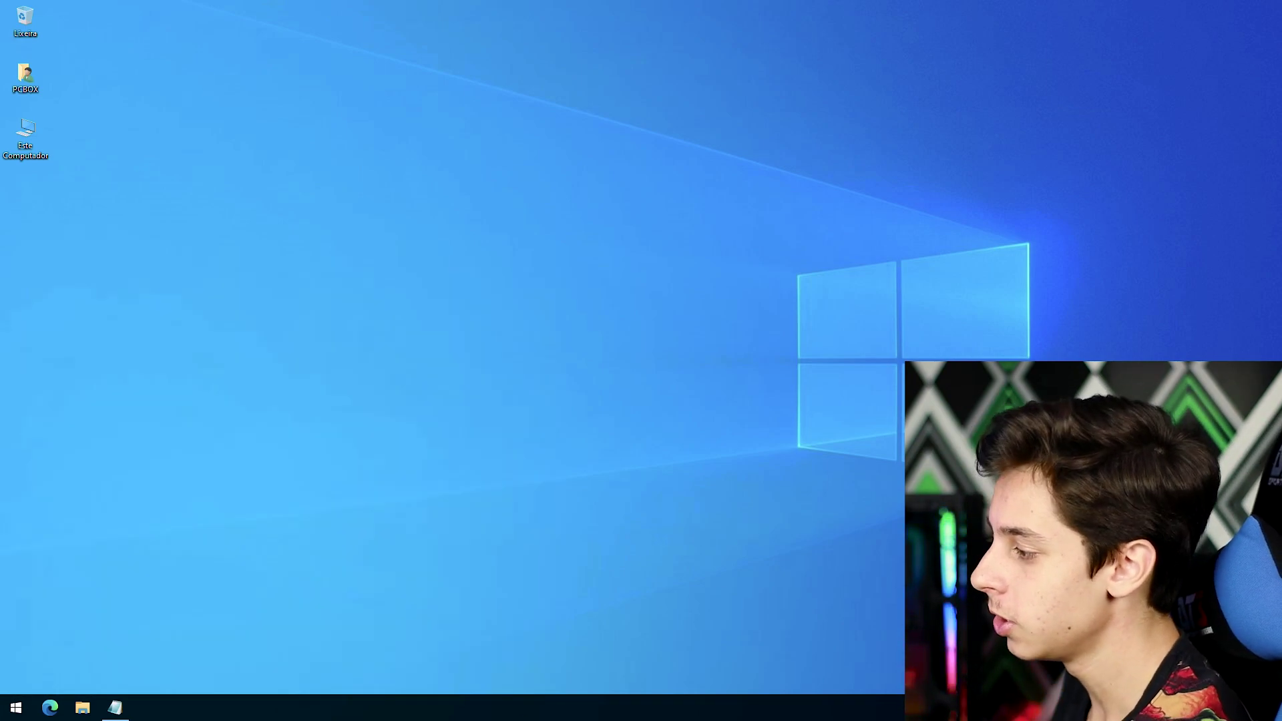
# Search Windows for "NOTIFI" and open the setting "Ativar ou desativar notificações de aplicativos"
pyautogui.press('super')
pyautogui.write('NOTIFI')
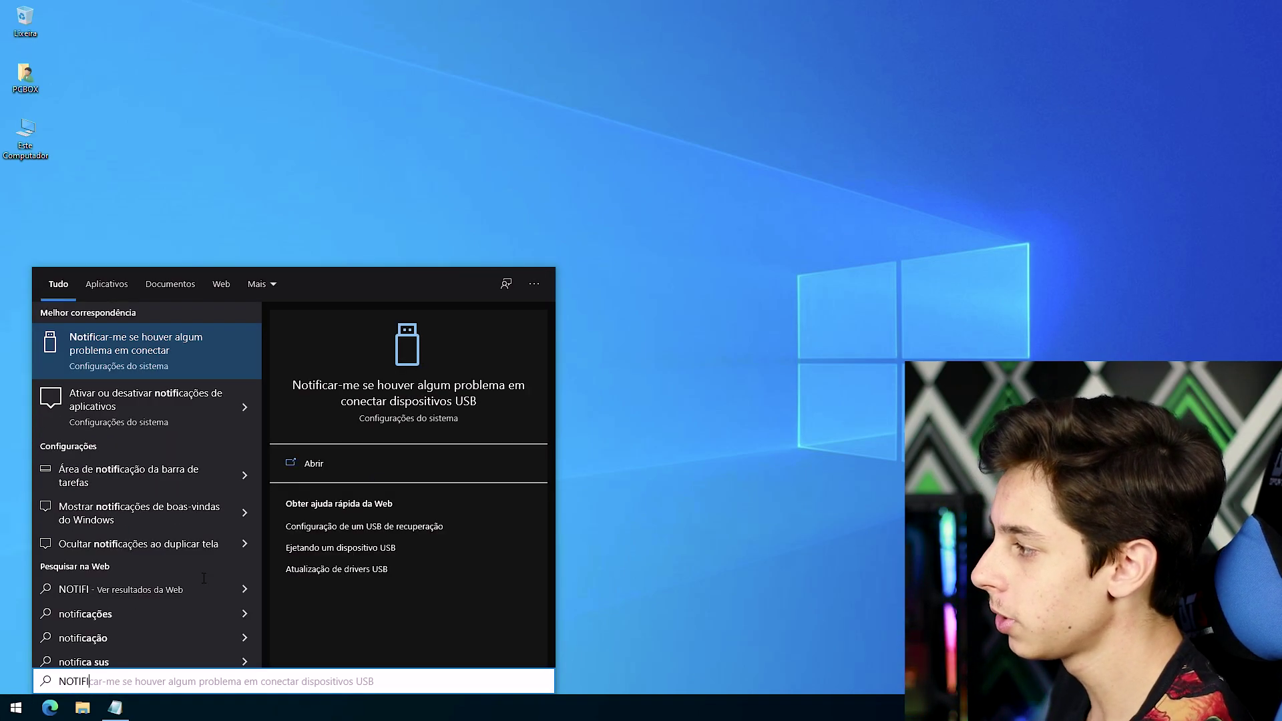
pyautogui.press('Down')
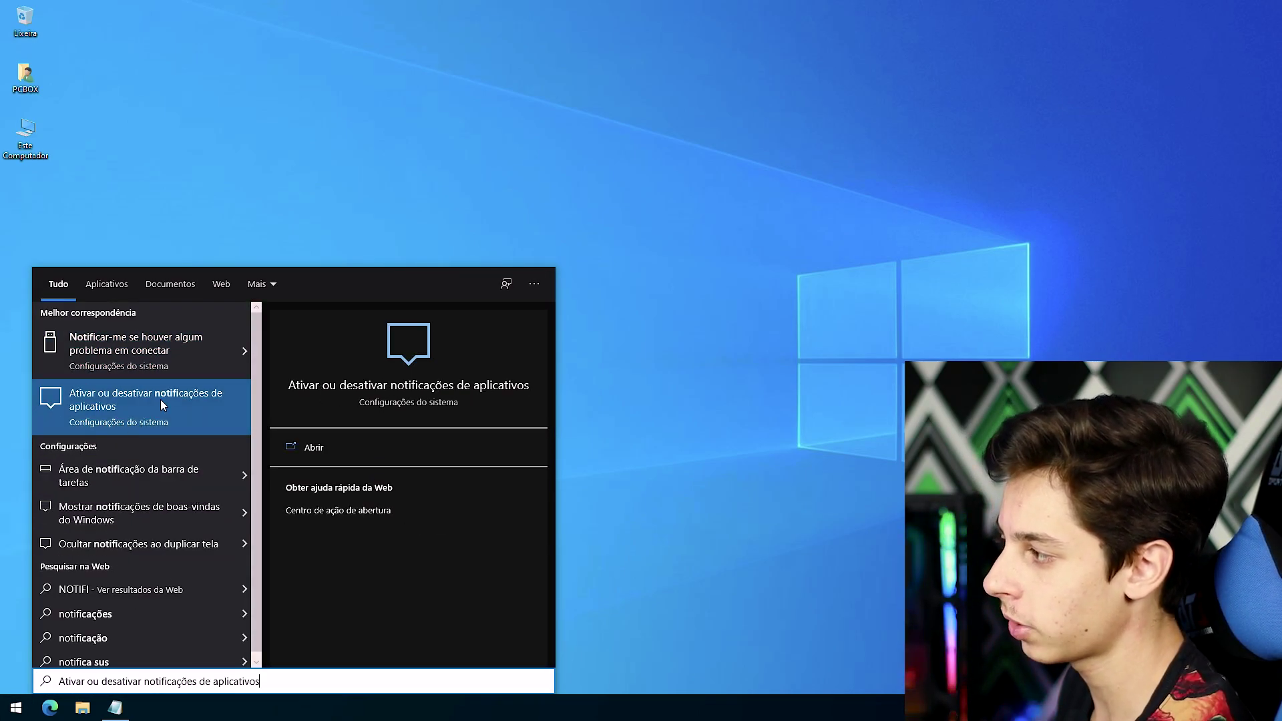
pyautogui.click(116, 397)
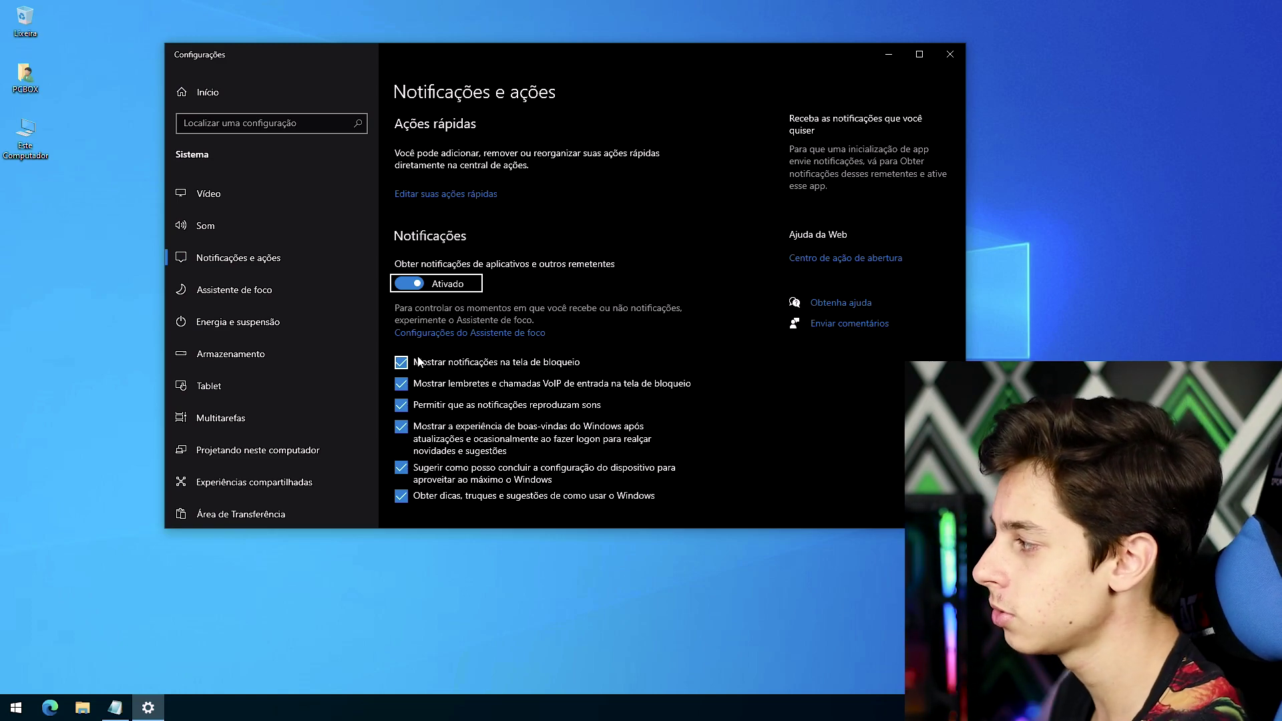
# Uncheck all six notification options, turn off notifications from apps and other senders, and close Configurações
pyautogui.click(418, 363)
pyautogui.click(417, 384)
pyautogui.click(418, 405)
pyautogui.click(417, 457)
pyautogui.click(418, 470)
pyautogui.click(421, 495)
pyautogui.click(439, 287)
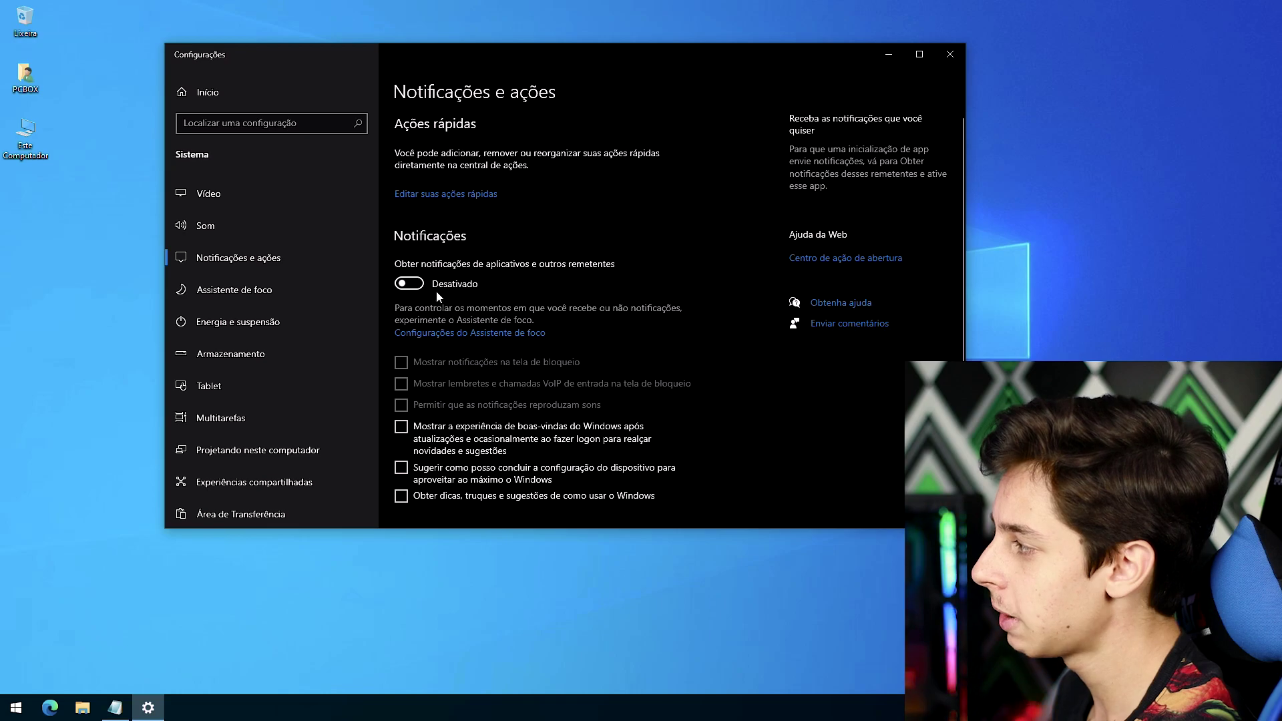
pyautogui.click(950, 55)
# Find the Start settings with "RECEN" and turn off recently added apps, occasional suggestions and recently opened items
pyautogui.press('super')
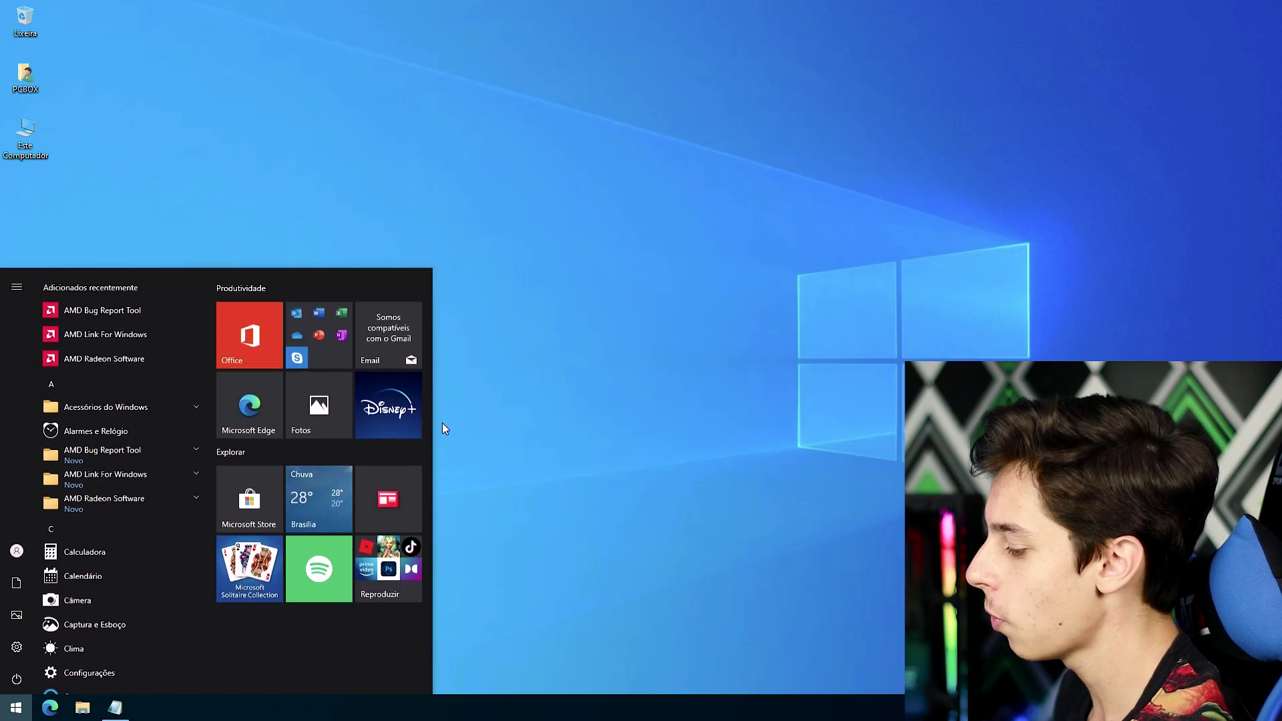
pyautogui.write('RECEN')
pyautogui.click(347, 398)
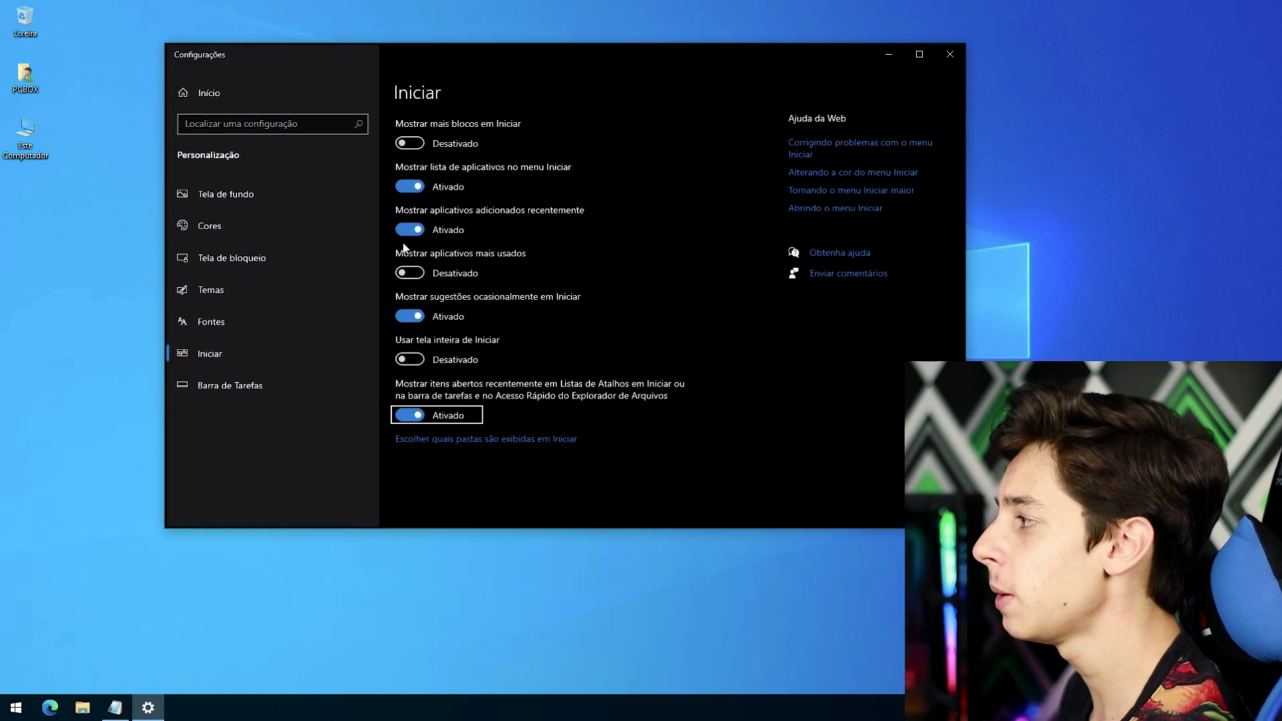
pyautogui.click(417, 230)
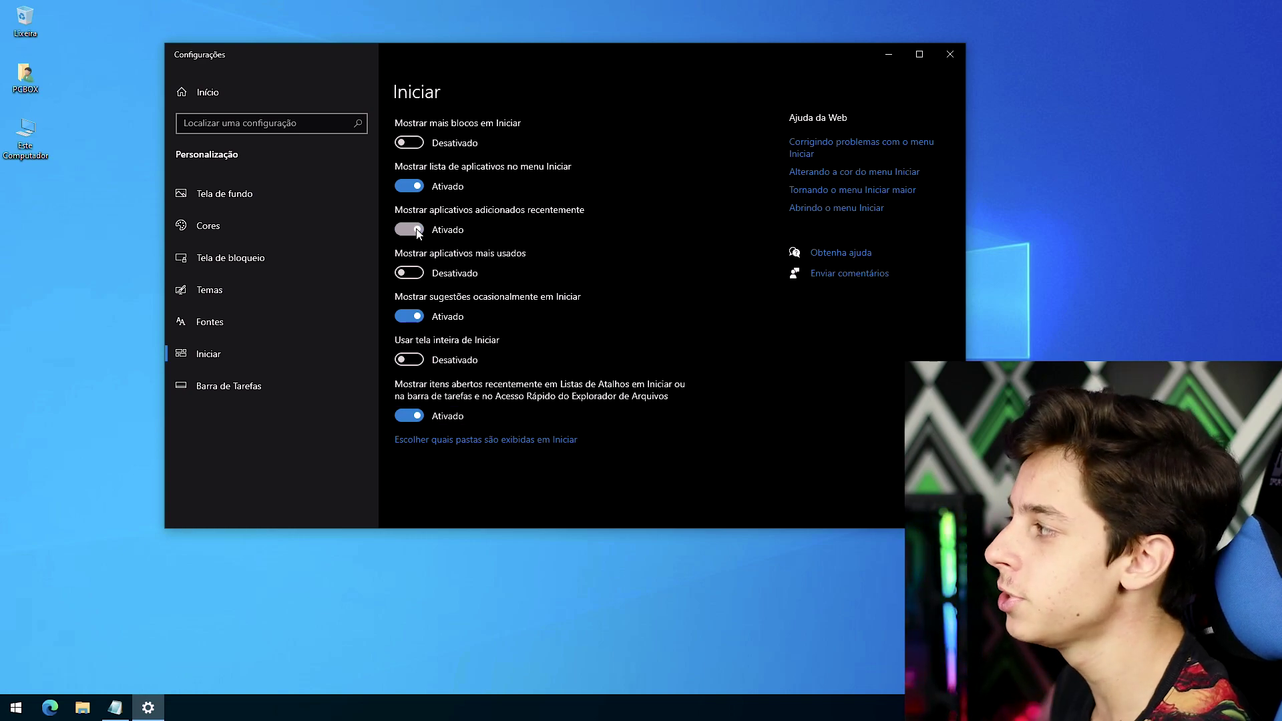
pyautogui.click(413, 318)
pyautogui.click(410, 416)
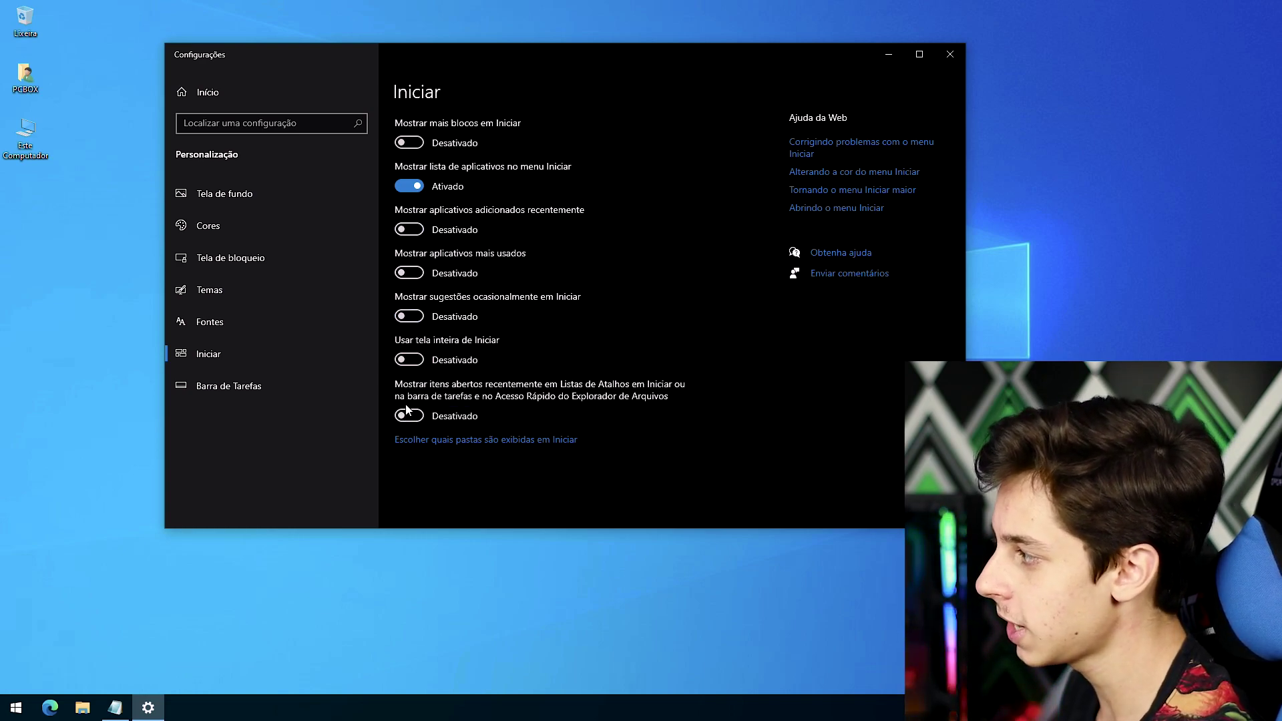
pyautogui.press('super')
pyautogui.click(950, 54)
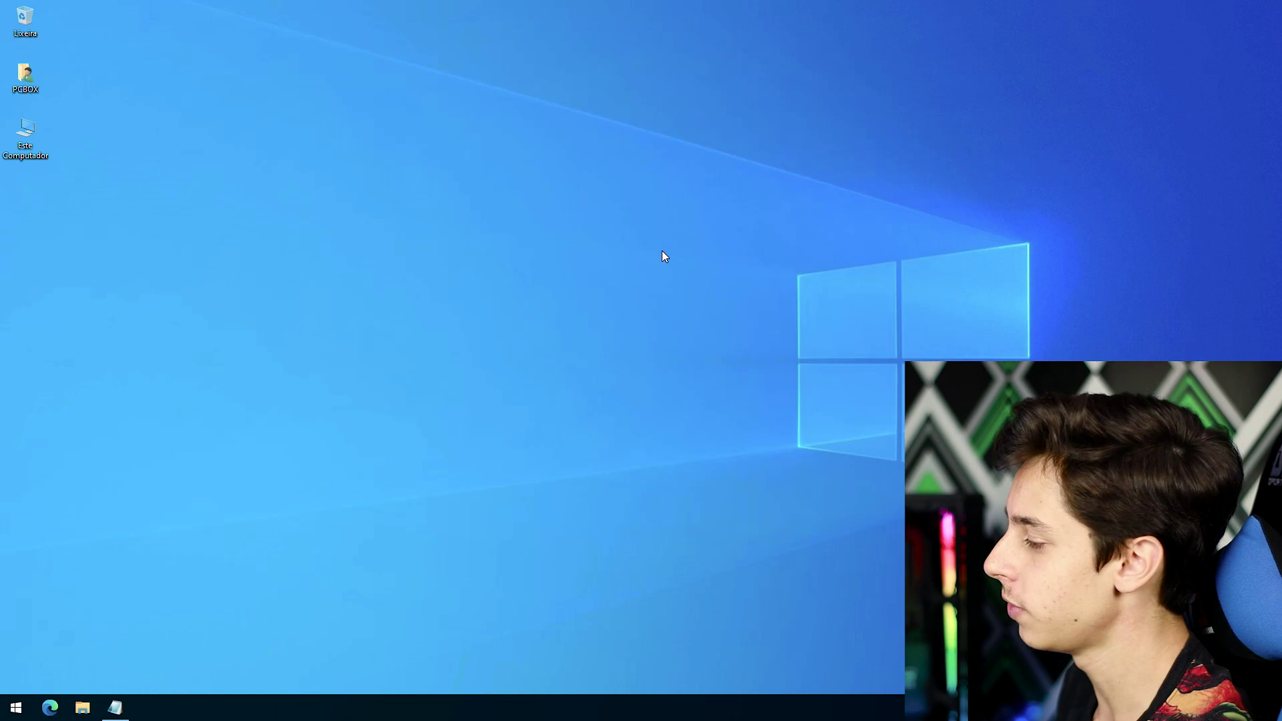
# Remove the Produtividade and Explorar tile groups from the Start menu
pyautogui.click(16, 706)
pyautogui.scroll(-10, 67, 387)
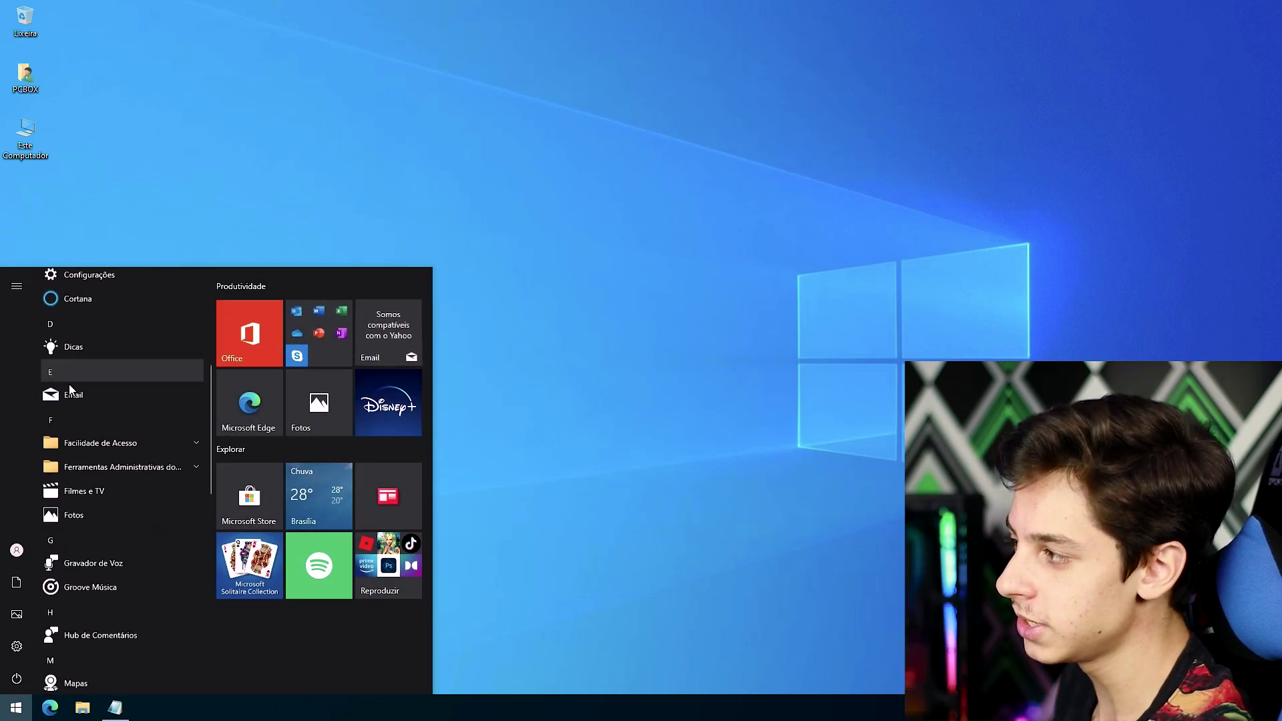
pyautogui.scroll(7, 59, 363)
pyautogui.scroll(3, 62, 350)
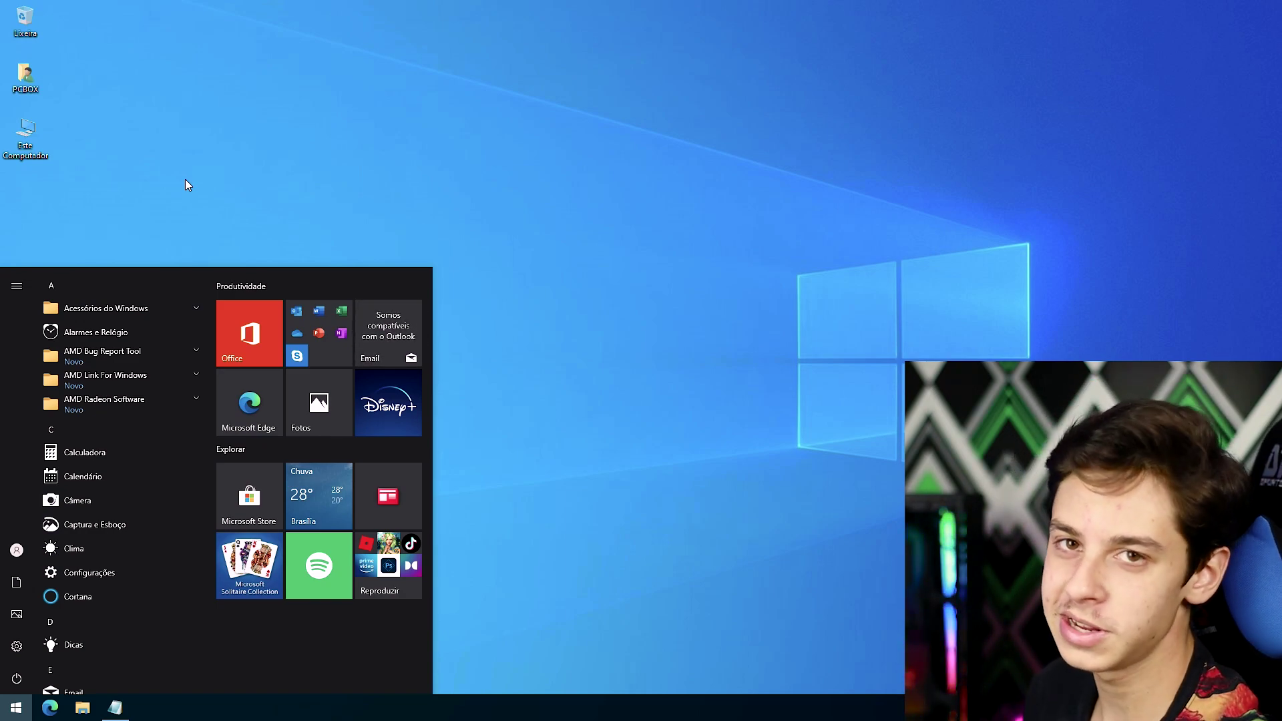
pyautogui.rightClick(242, 278)
pyautogui.click(267, 289)
pyautogui.rightClick(227, 285)
pyautogui.click(294, 299)
pyautogui.click(17, 707)
pyautogui.click(16, 707)
pyautogui.click(16, 707)
pyautogui.click(16, 707)
pyautogui.press('Escape')
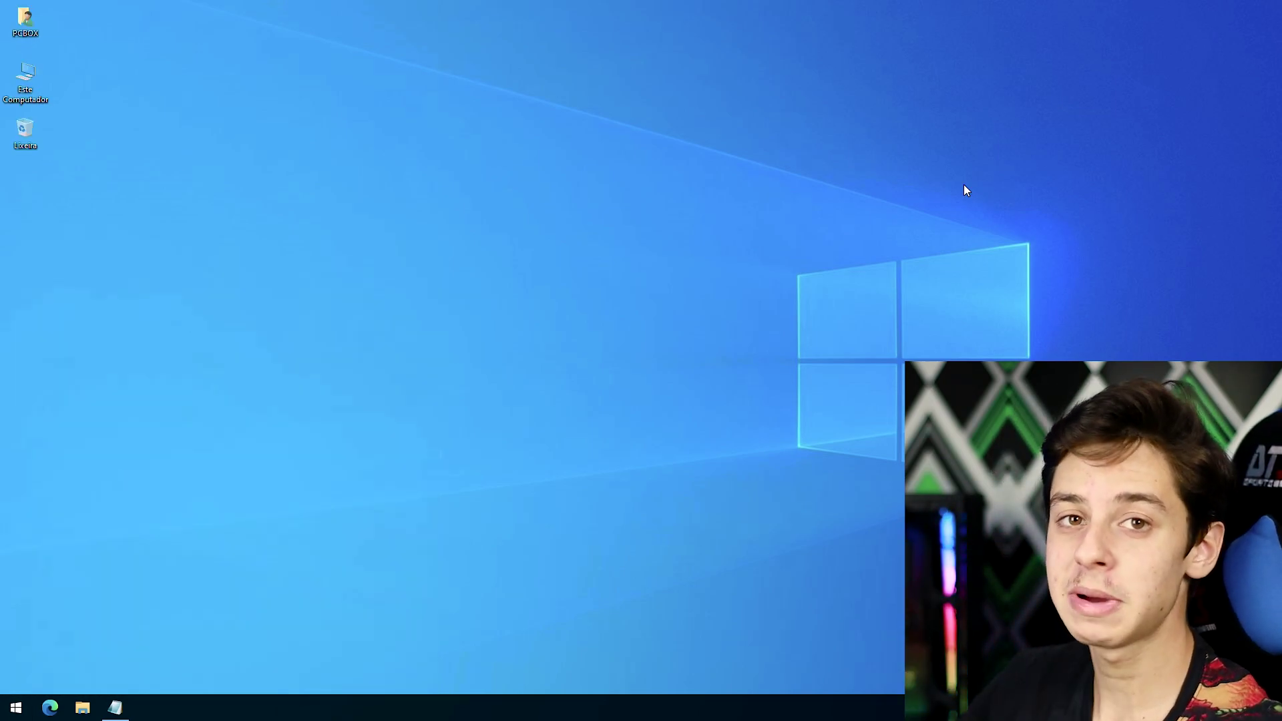
# Search Windows for "ENER", open "Editar plano de energia", and show the additional plans in Opções de Energia
pyautogui.press('super')
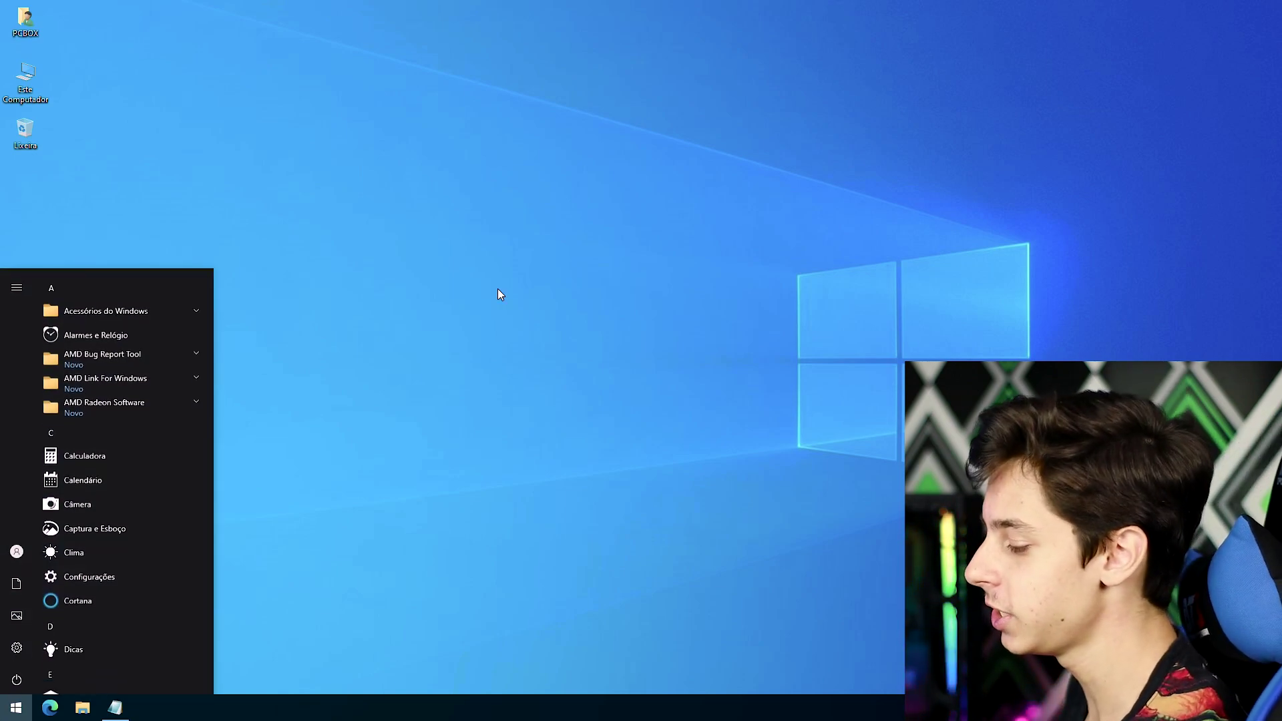
pyautogui.write('ENER')
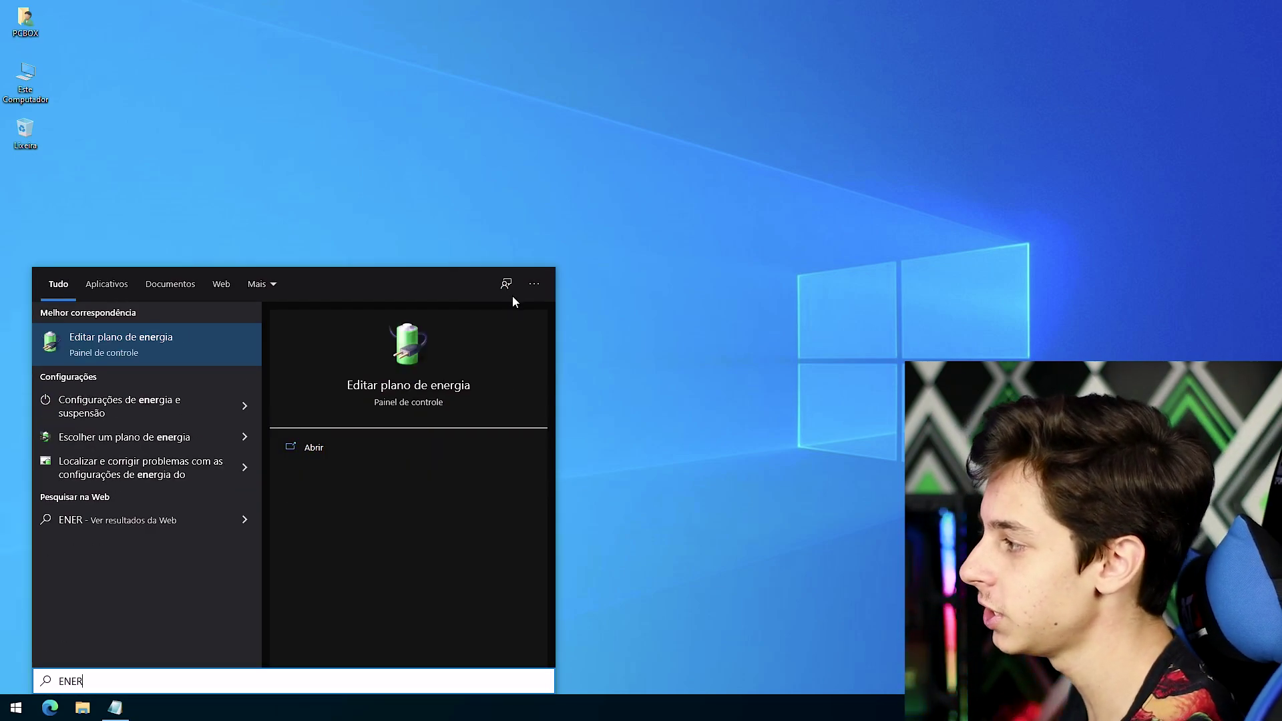
pyautogui.click(52, 330)
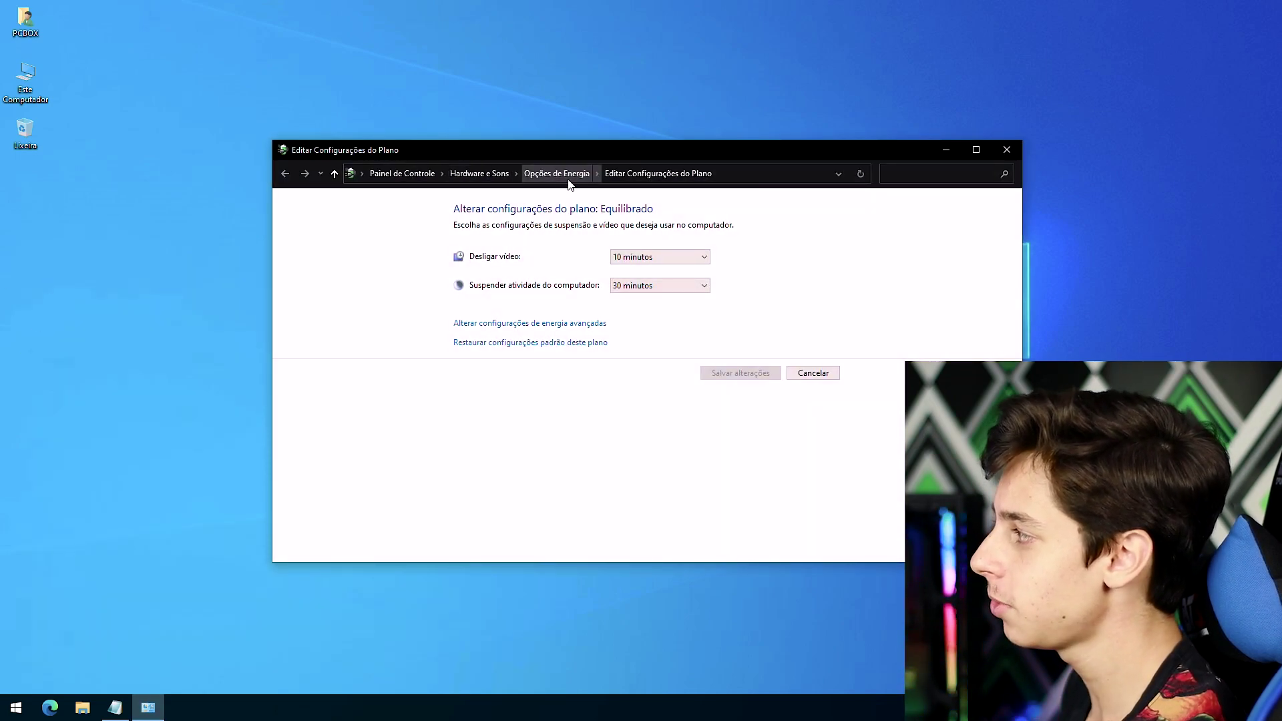
pyautogui.click(549, 175)
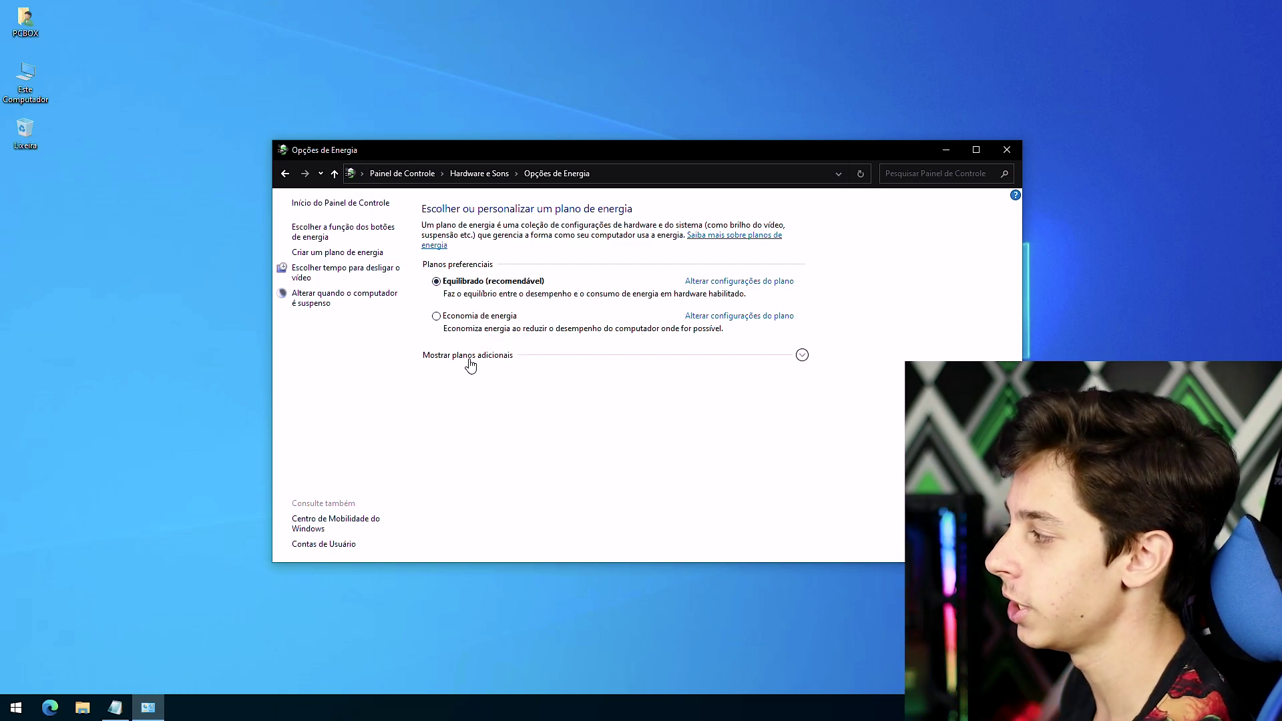
pyautogui.click(444, 357)
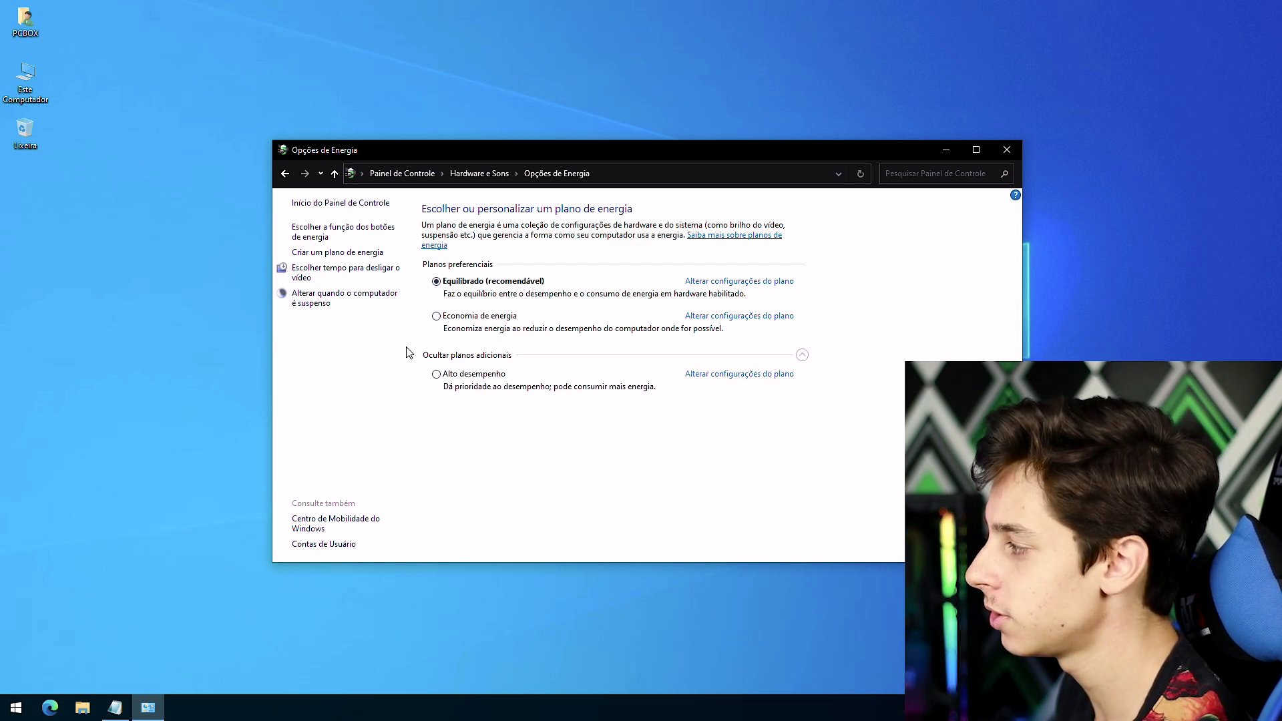
# Set Desligar vídeo to Nunca for the Alto desempenho plan and save it as the active plan
pyautogui.click(713, 374)
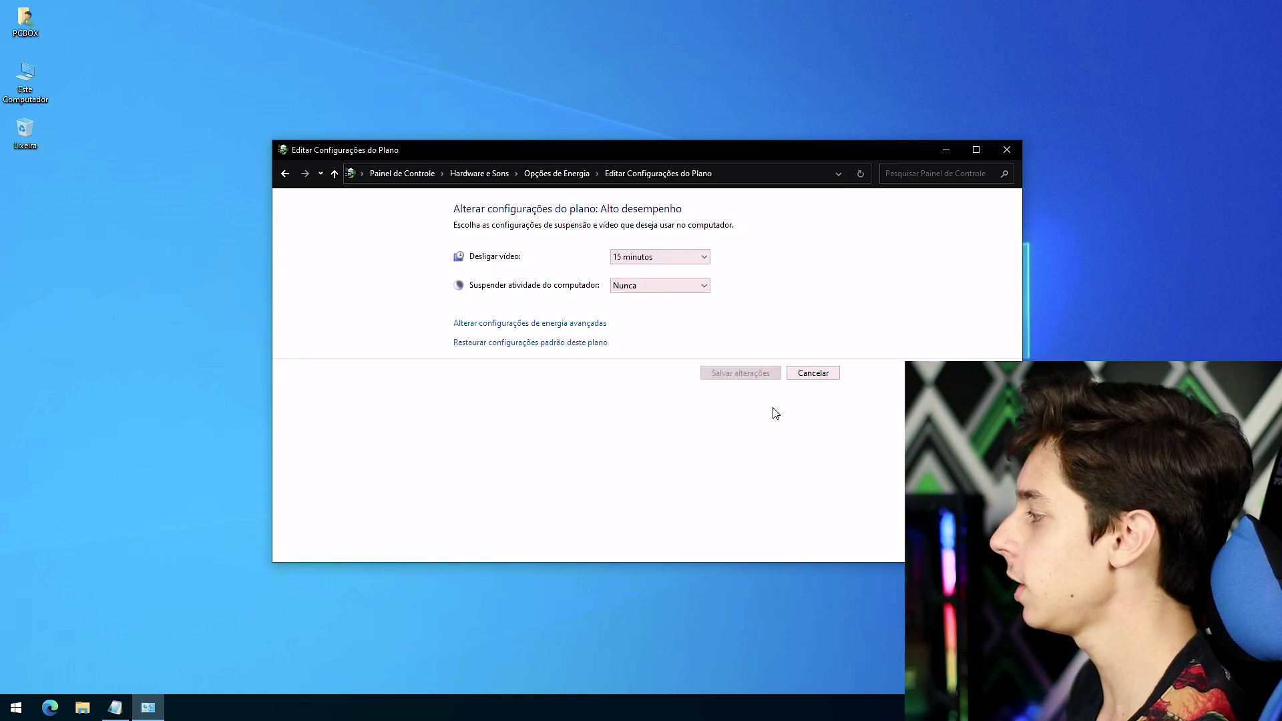
pyautogui.click(653, 259)
pyautogui.click(628, 422)
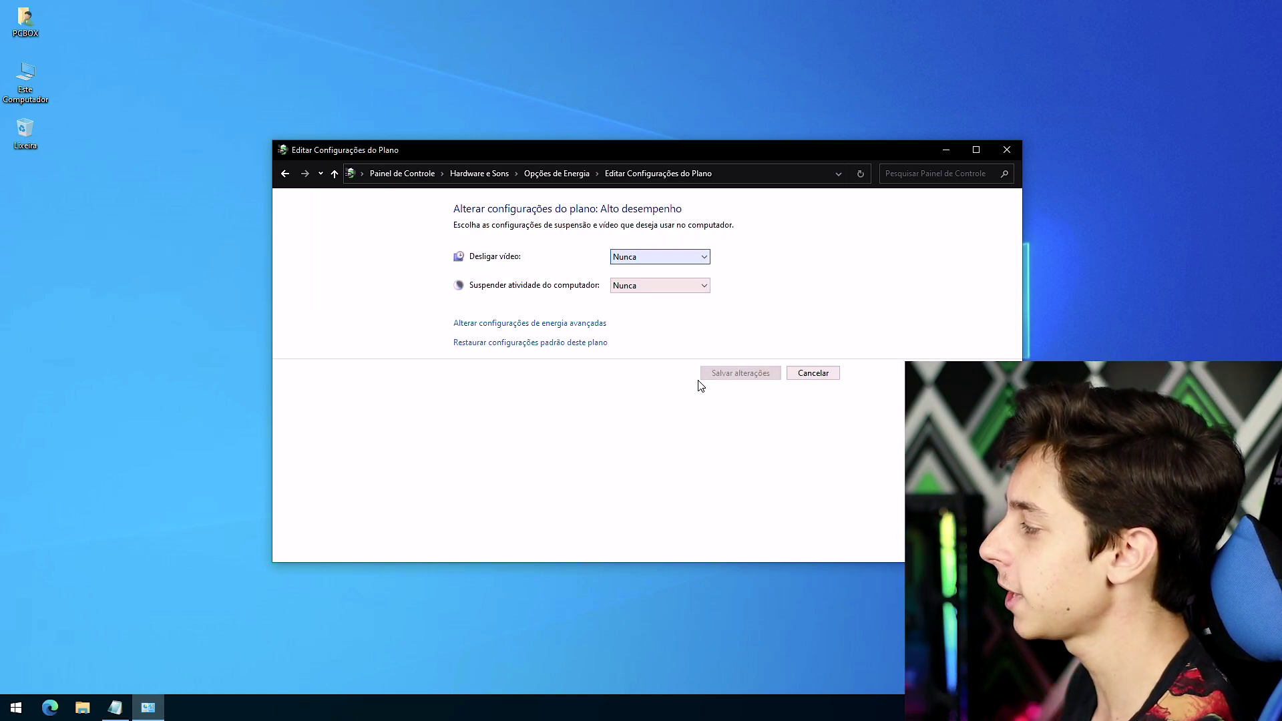
pyautogui.click(708, 375)
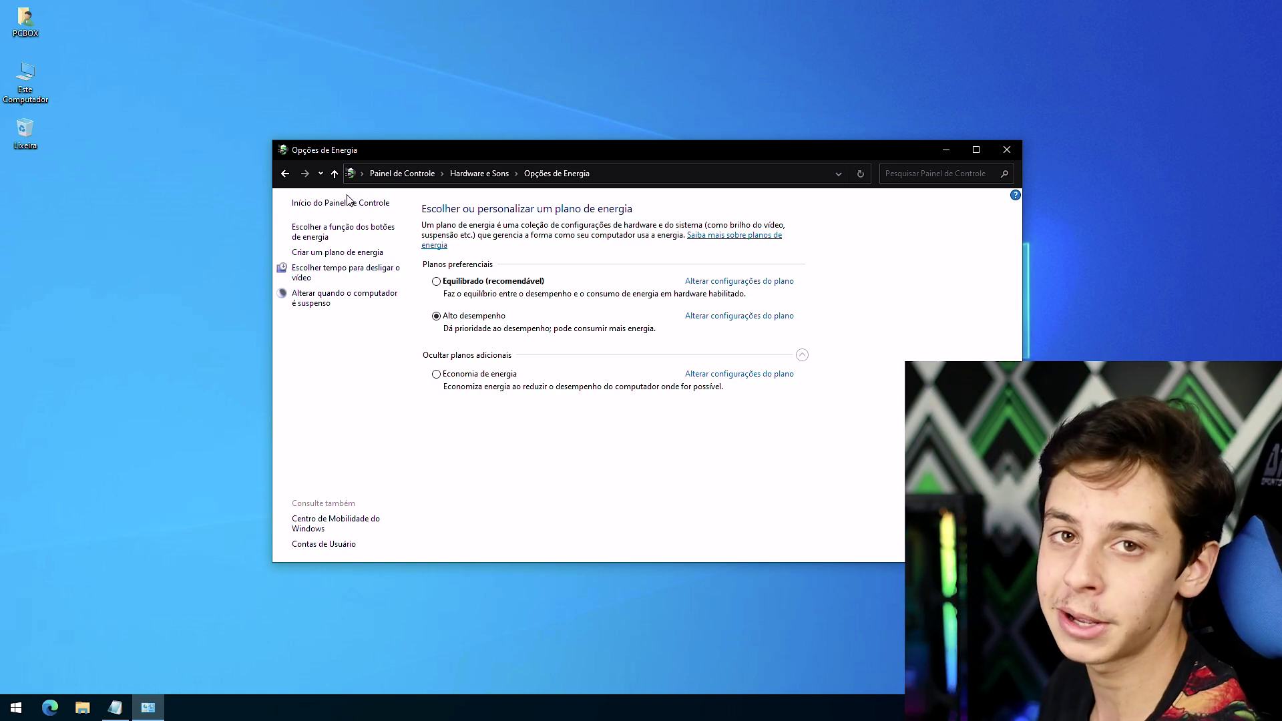
# Set the power button action to Desligar and the sleep button action to Suspender, save the changes, and close the power options
pyautogui.click(327, 231)
pyautogui.click(688, 297)
pyautogui.click(683, 346)
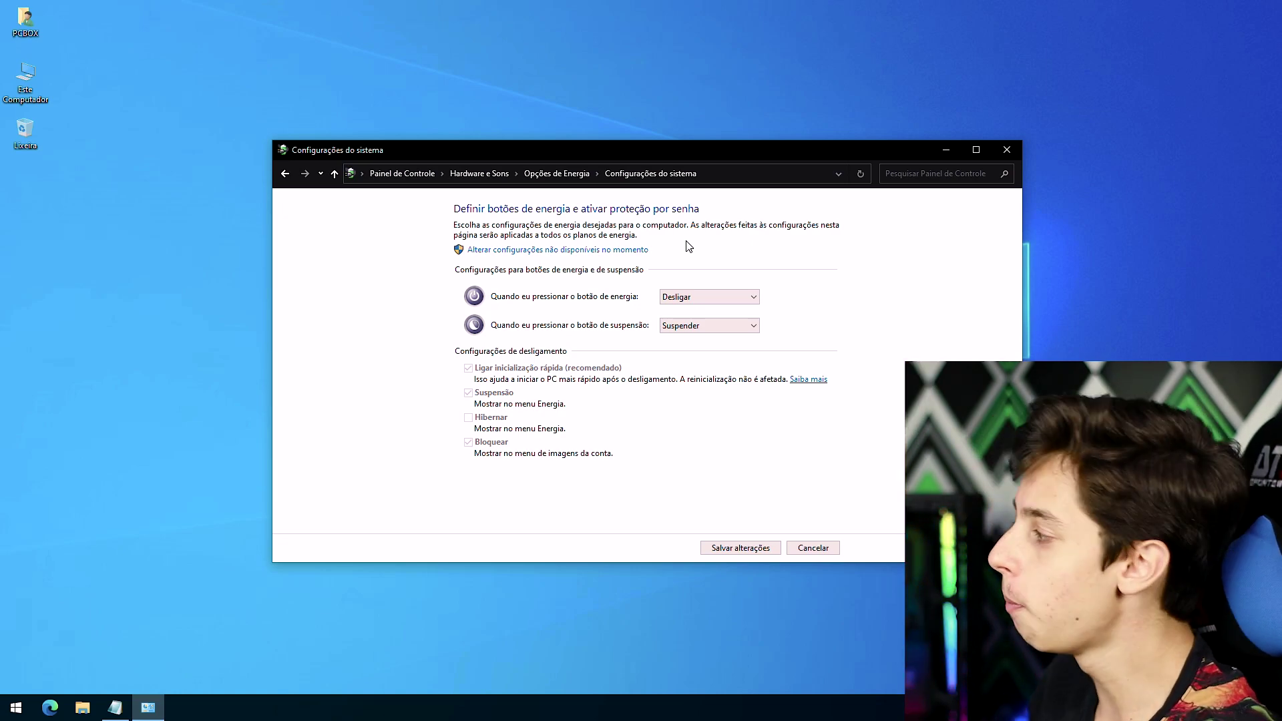
pyautogui.click(688, 325)
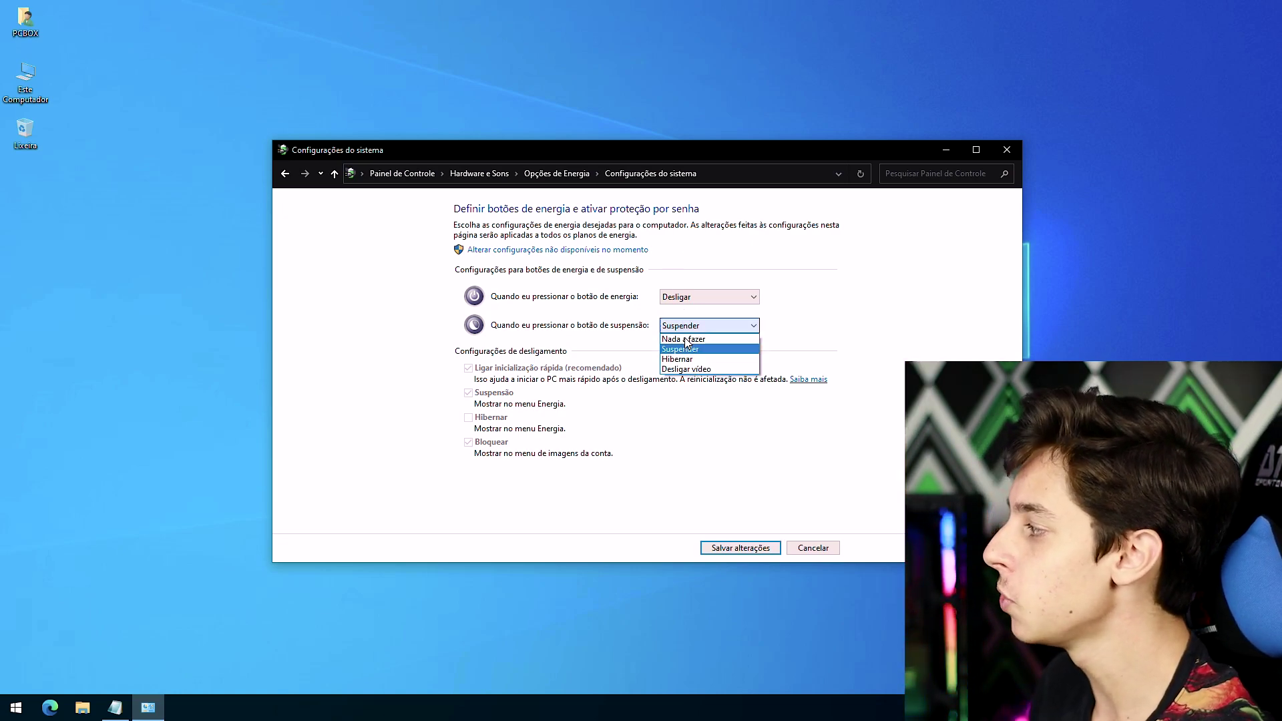
pyautogui.click(674, 348)
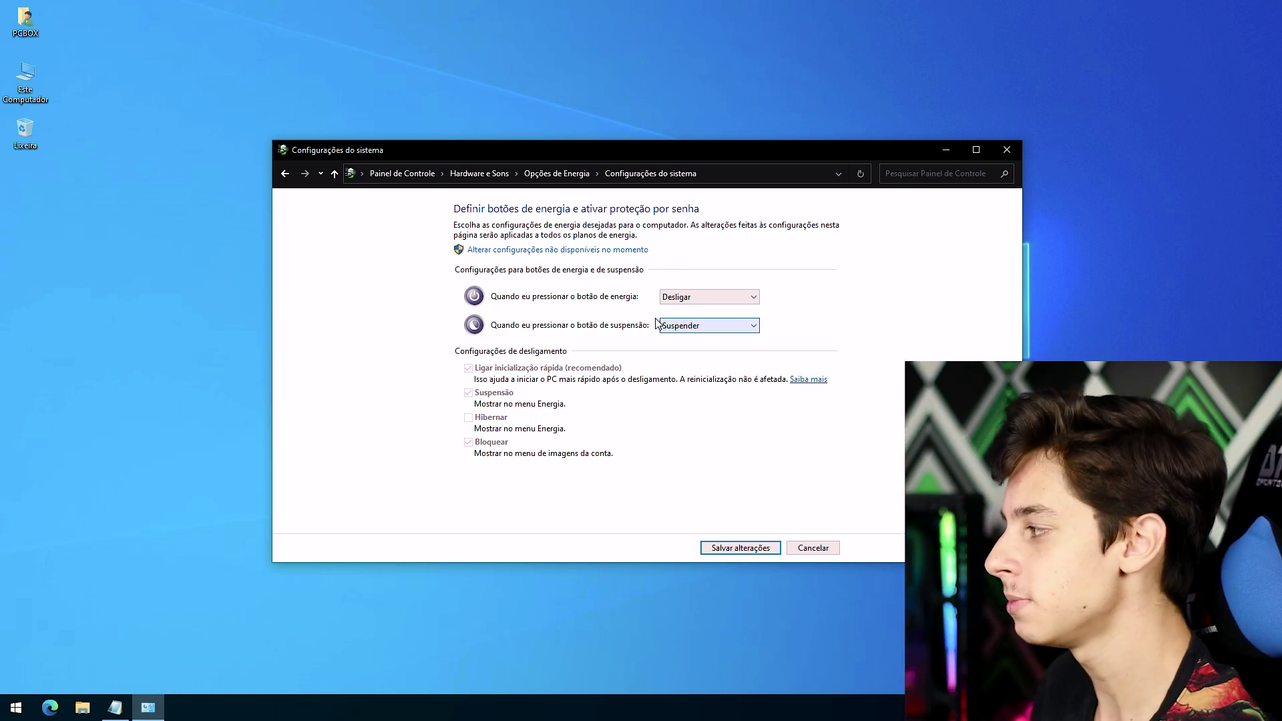
pyautogui.click(743, 547)
pyautogui.click(1007, 154)
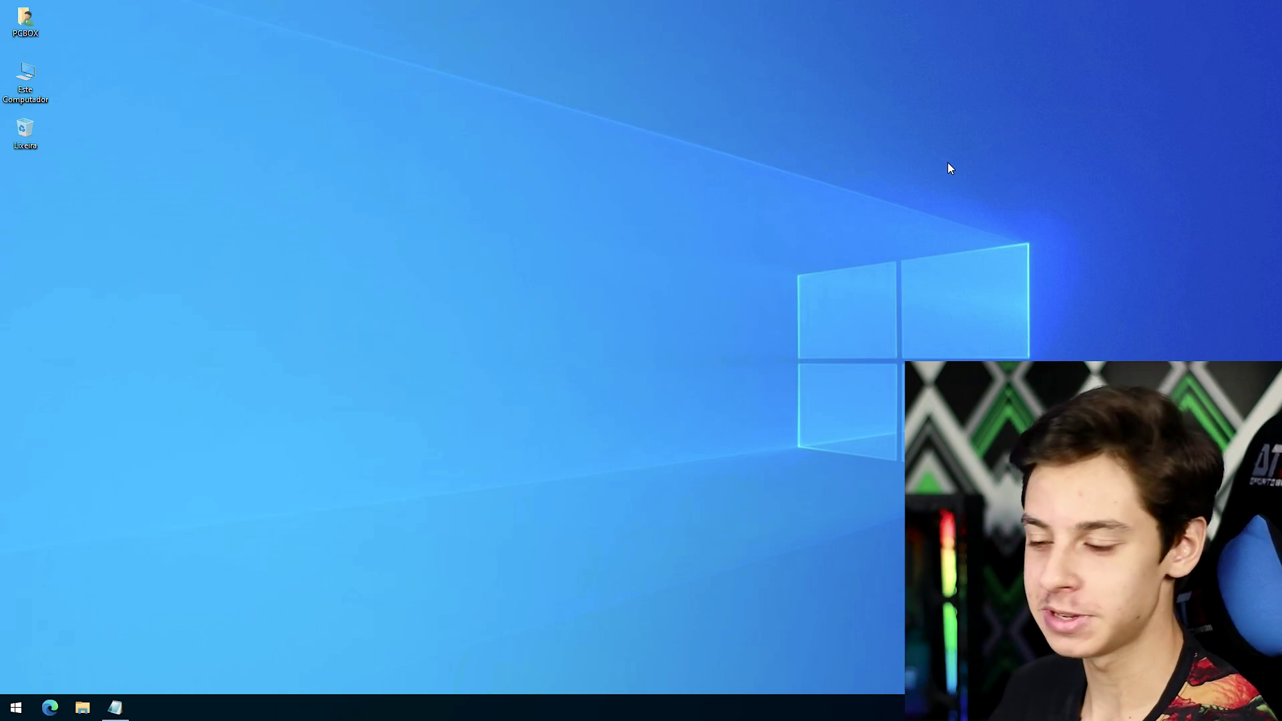
# Search Windows for "MODO", open "Ativar Modo de Jogo", and turn off Modo de Jogo
pyautogui.press('super')
pyautogui.write('MODO')
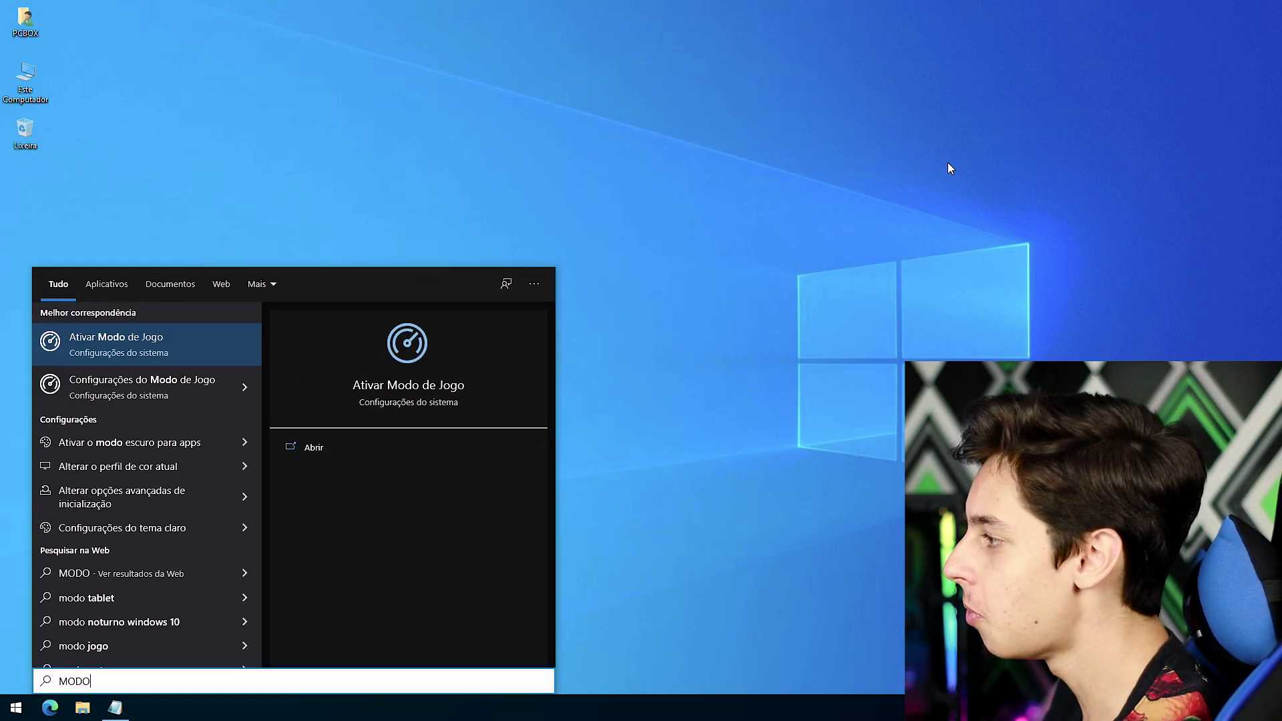
pyautogui.press('Return')
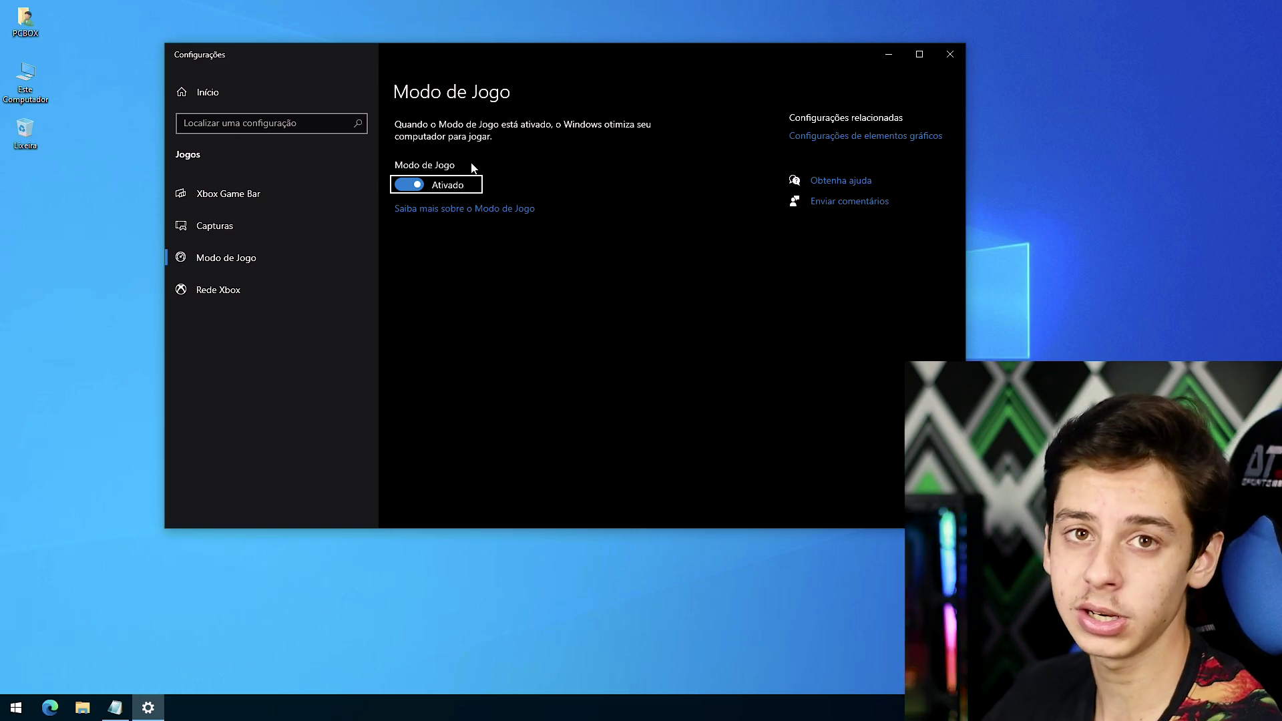
pyautogui.click(411, 190)
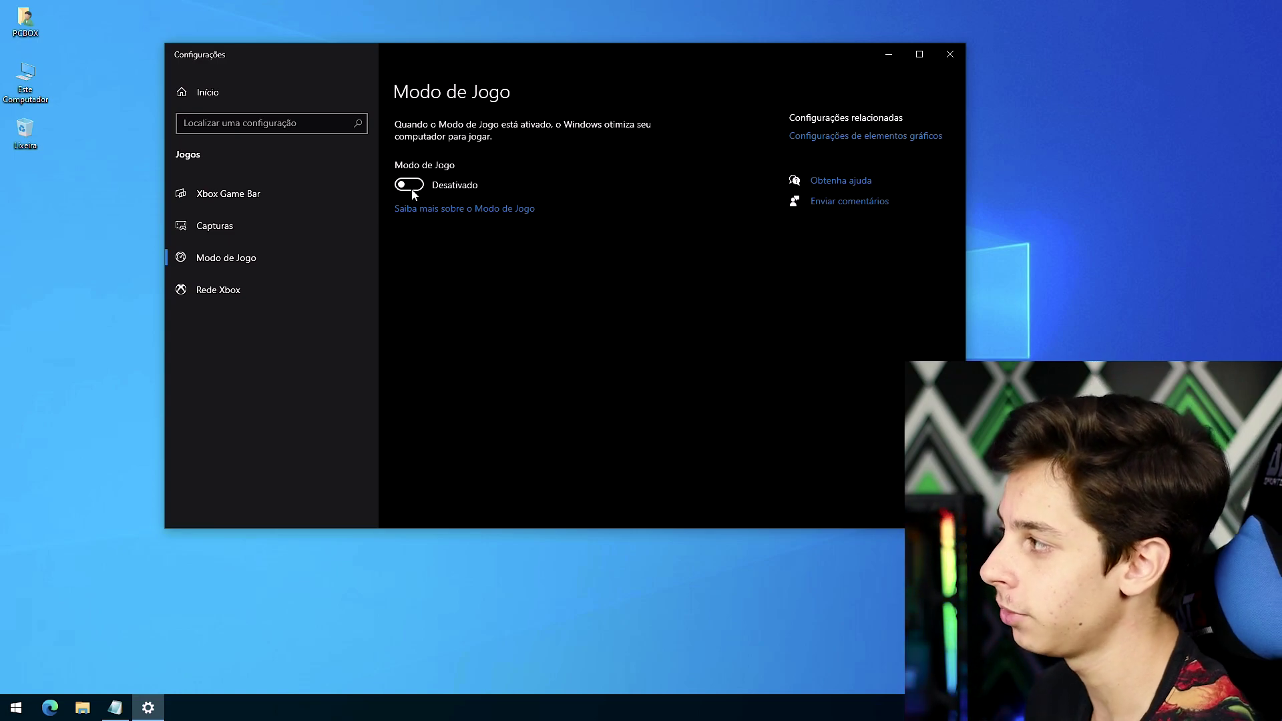
# Turn off Xbox Game Bar and close Configurações
pyautogui.click(207, 193)
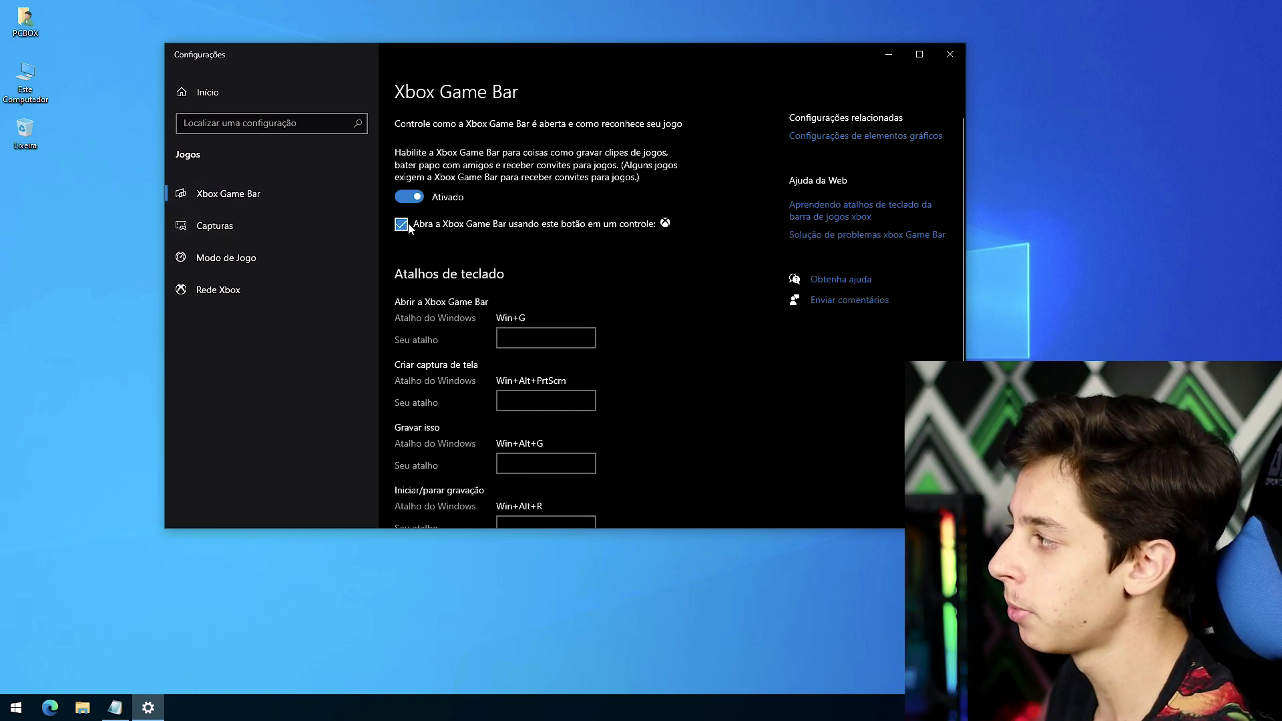
pyautogui.click(409, 196)
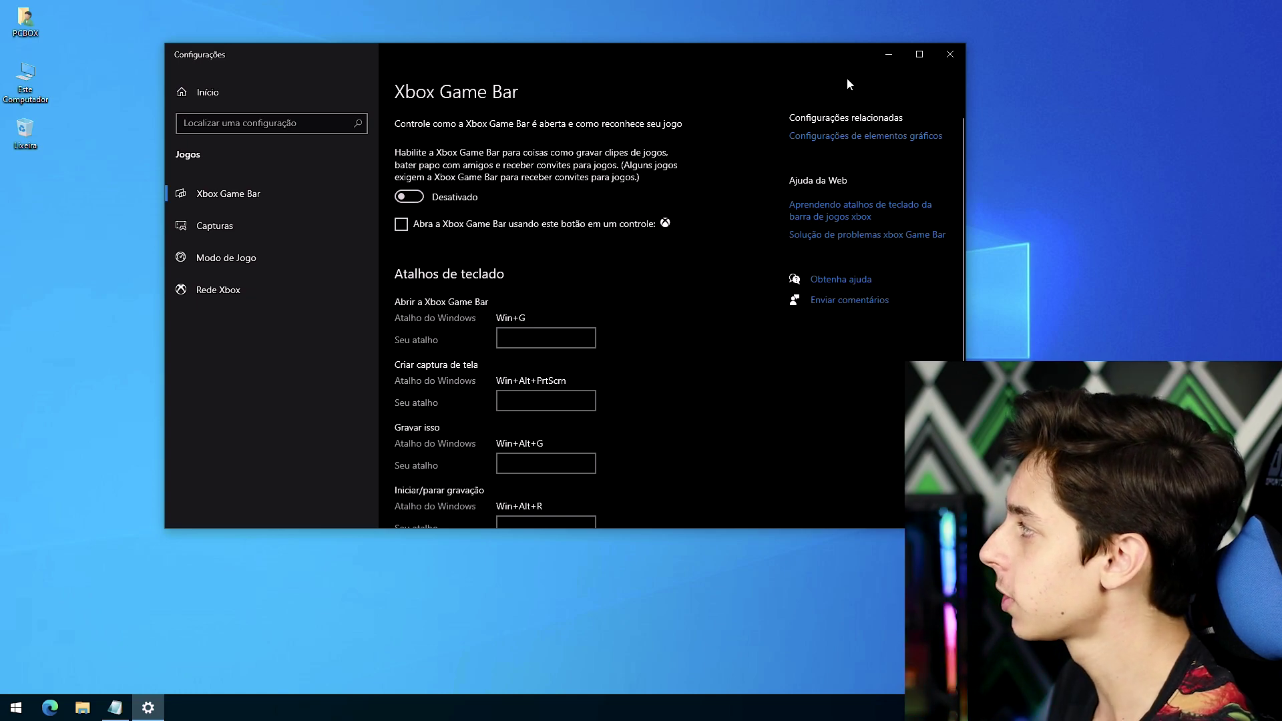
pyautogui.click(949, 53)
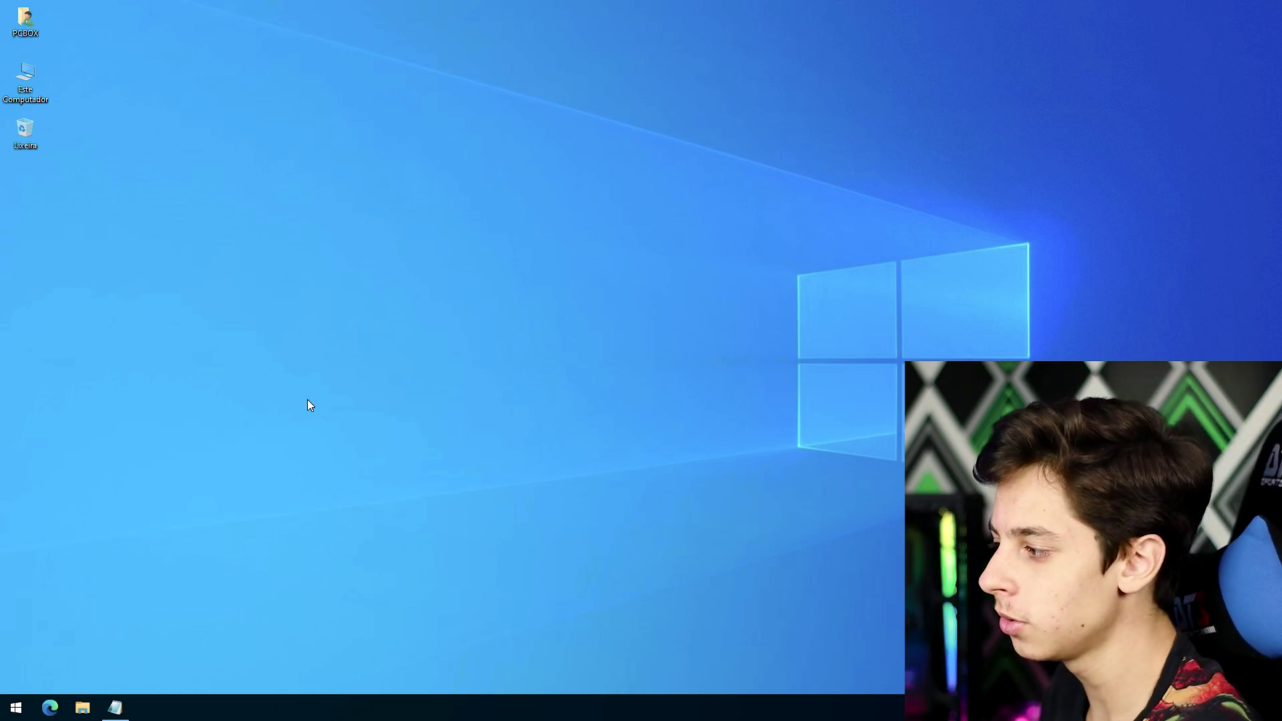
# Search Windows for "gpu", open "Configurações de elementos gráficos", and turn on Taxa de atualização variável
pyautogui.click(16, 707)
pyautogui.write('gpu')
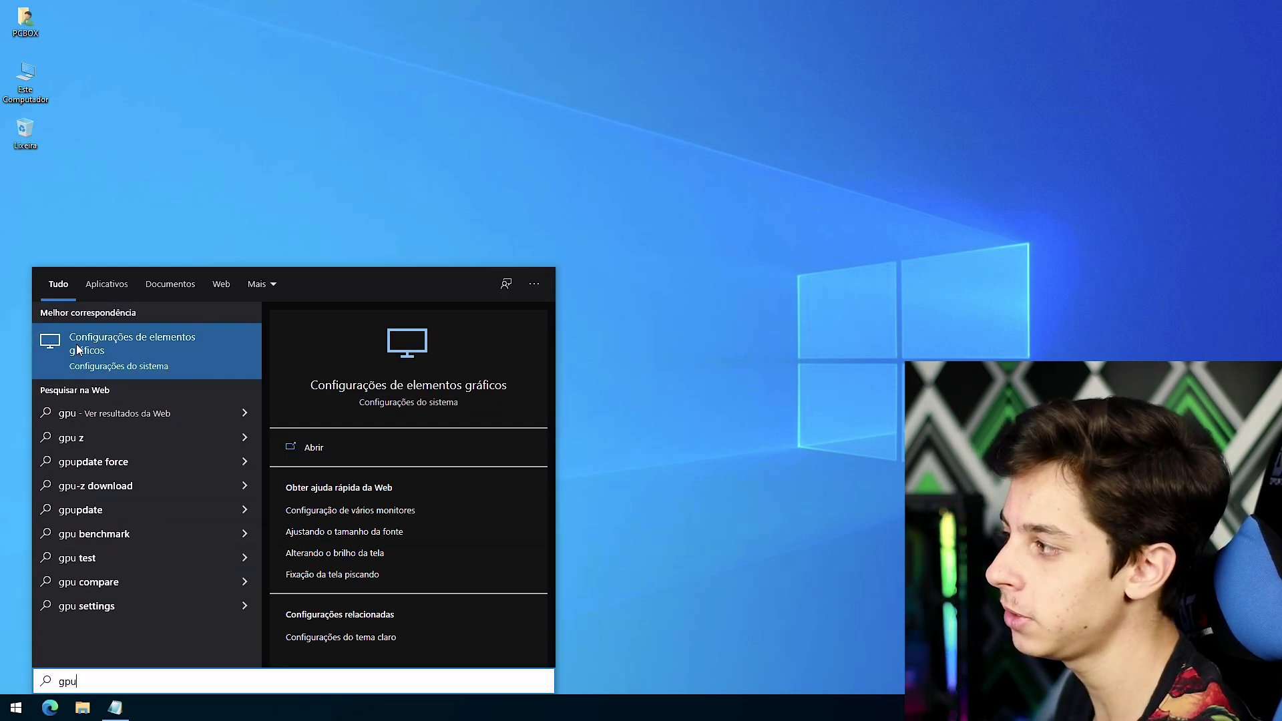
pyautogui.click(97, 352)
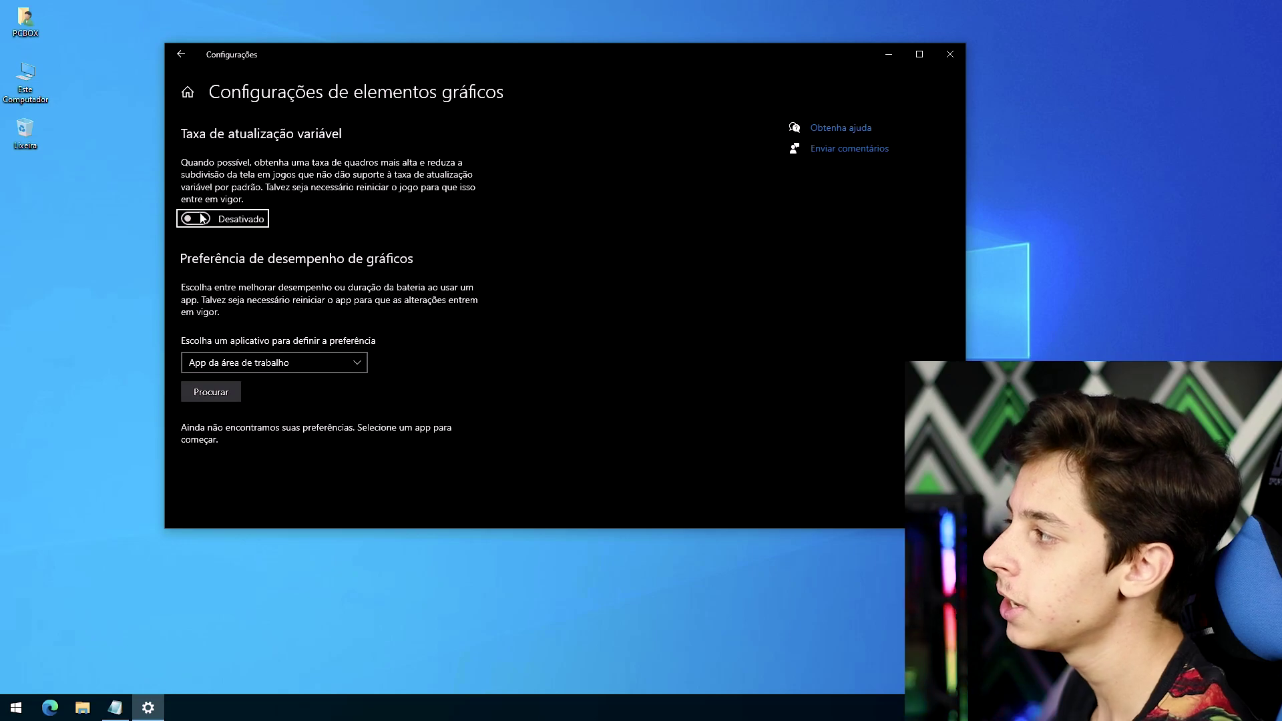
pyautogui.click(201, 217)
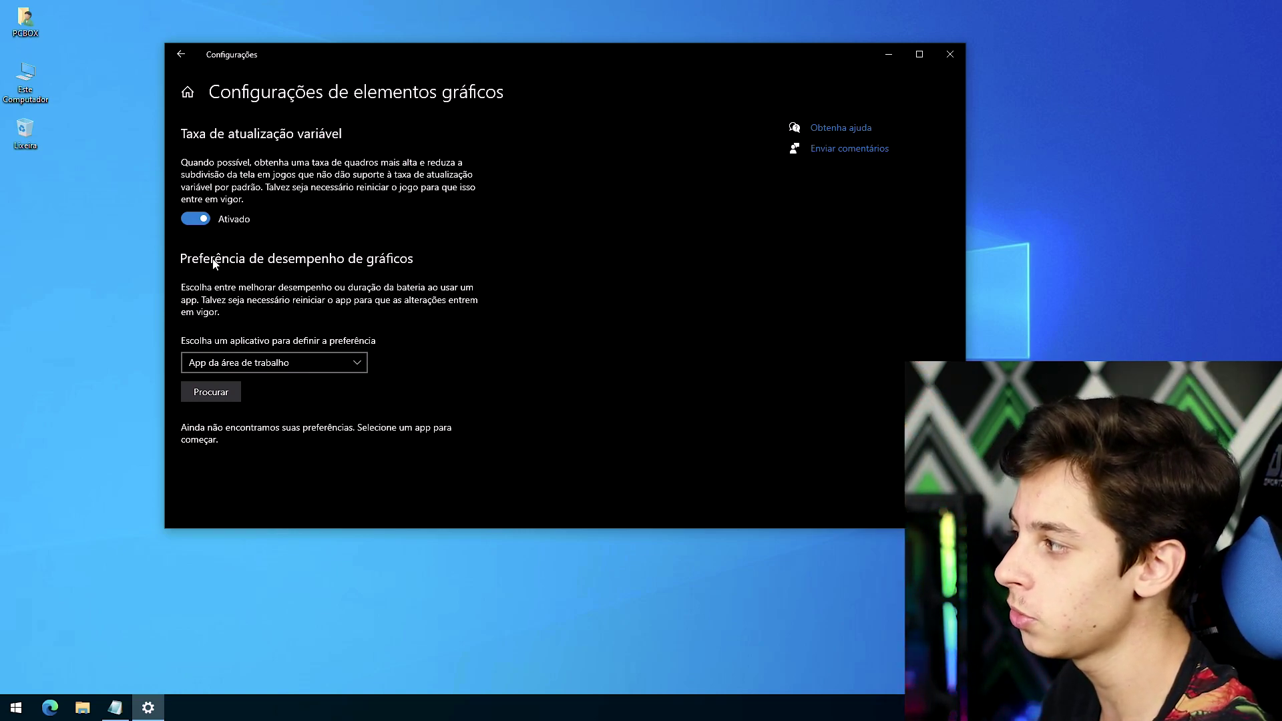
# Examine the app choices for graphics performance preference, browsing Disco Local (C:), Área de Trabalho and Documentos, and cancel without adding an app
pyautogui.click(209, 366)
pyautogui.click(481, 340)
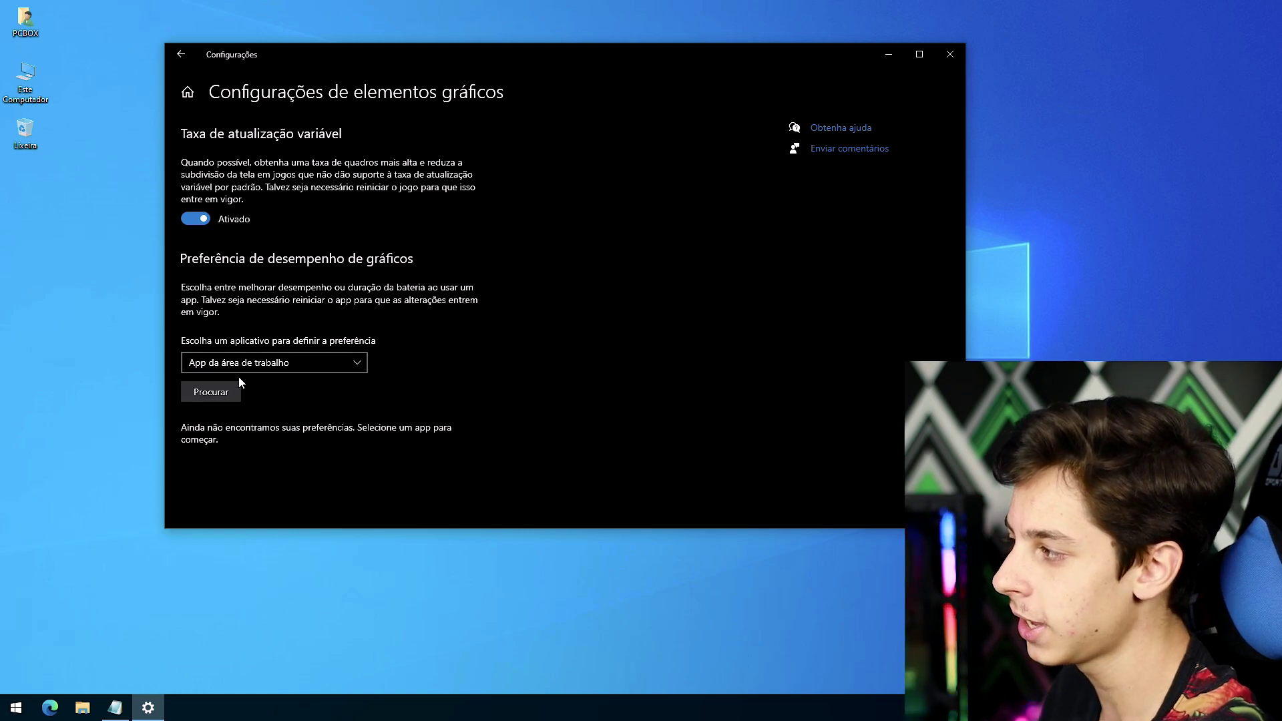
pyautogui.click(268, 360)
pyautogui.click(305, 347)
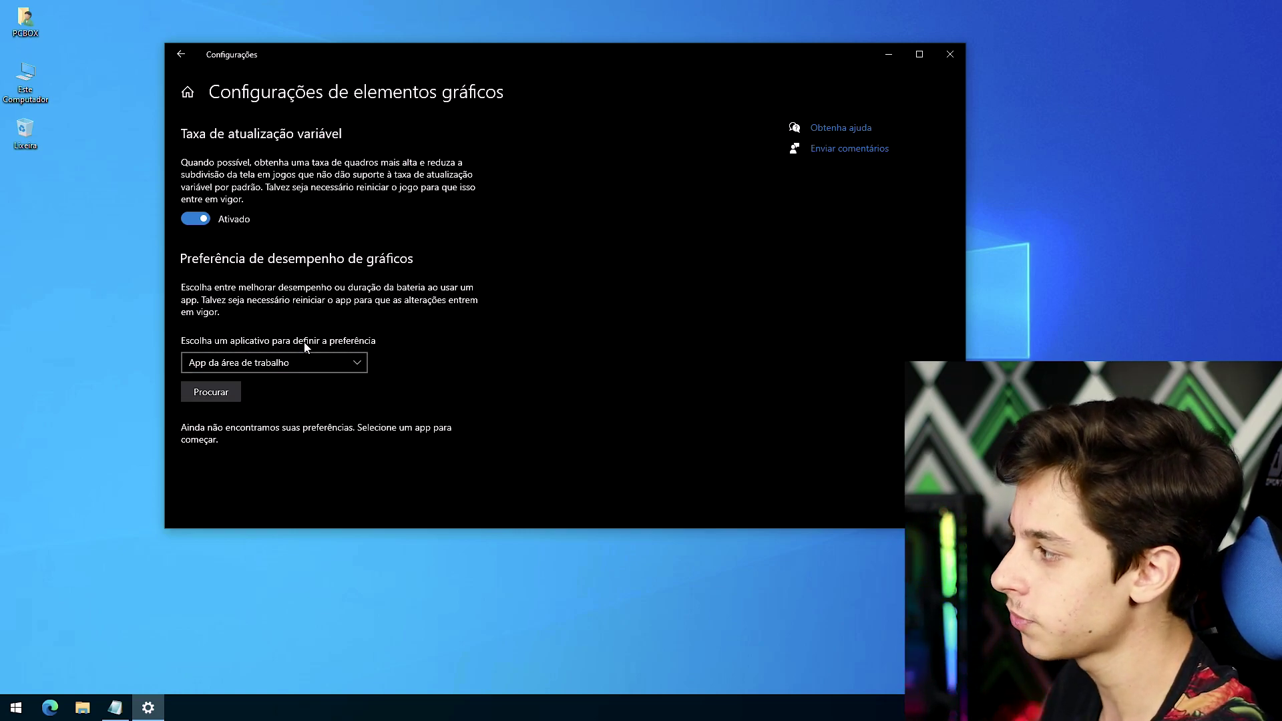
pyautogui.click(211, 392)
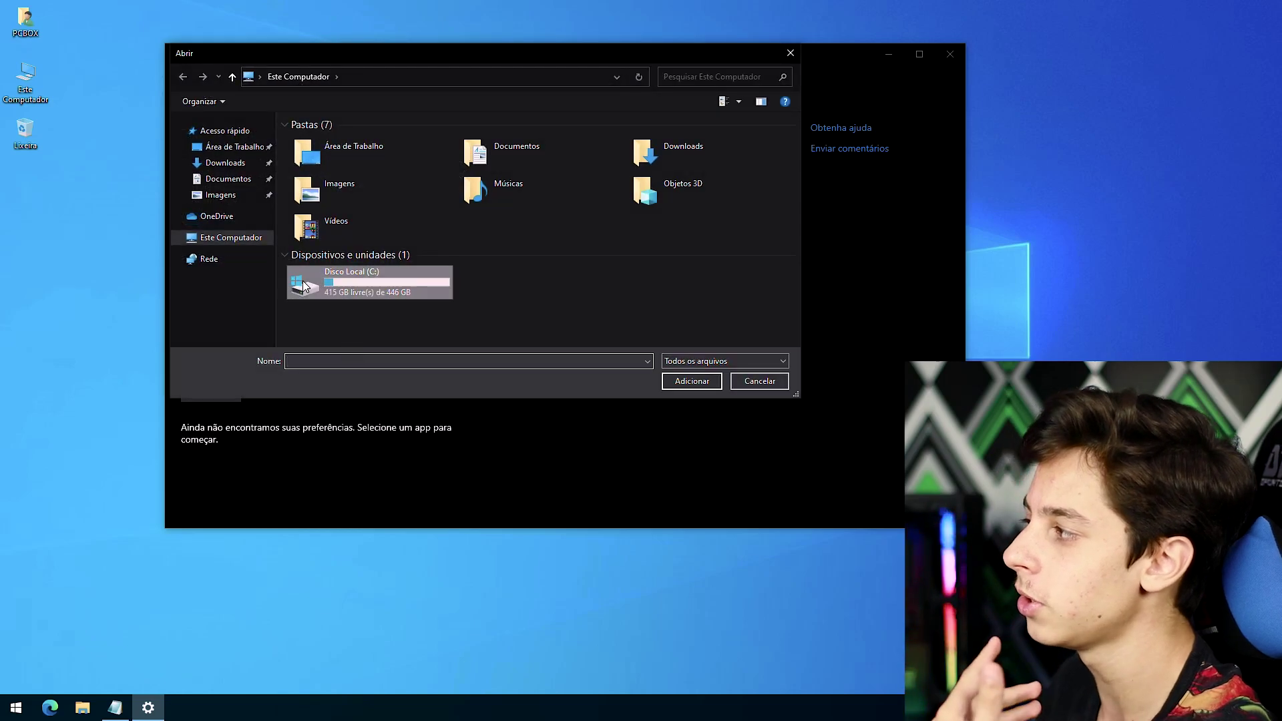
pyautogui.doubleClick(303, 286)
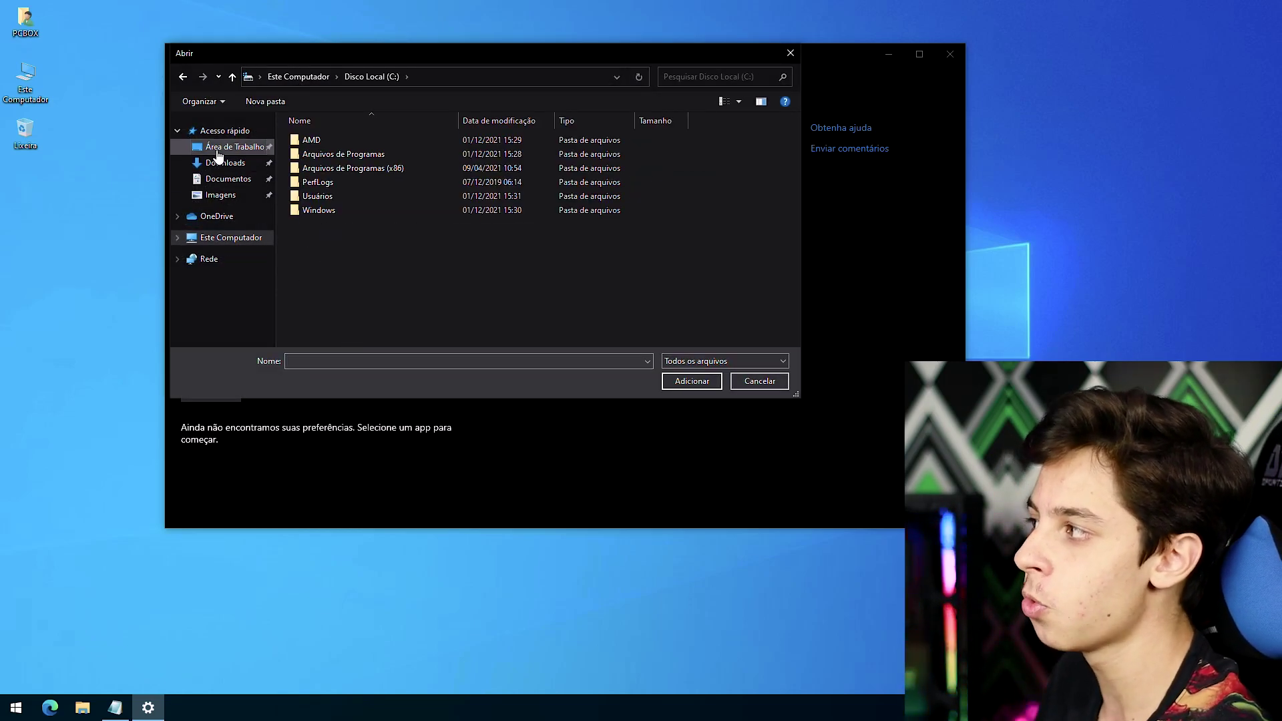
pyautogui.click(217, 150)
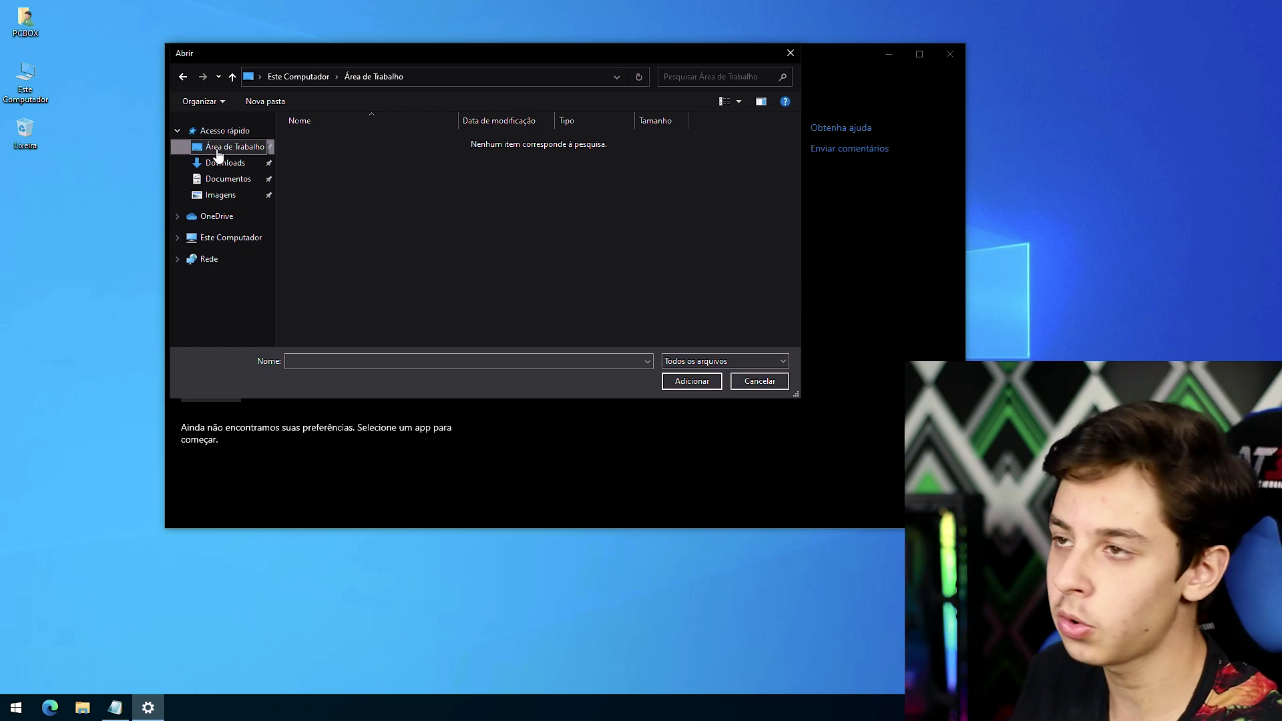
pyautogui.click(201, 179)
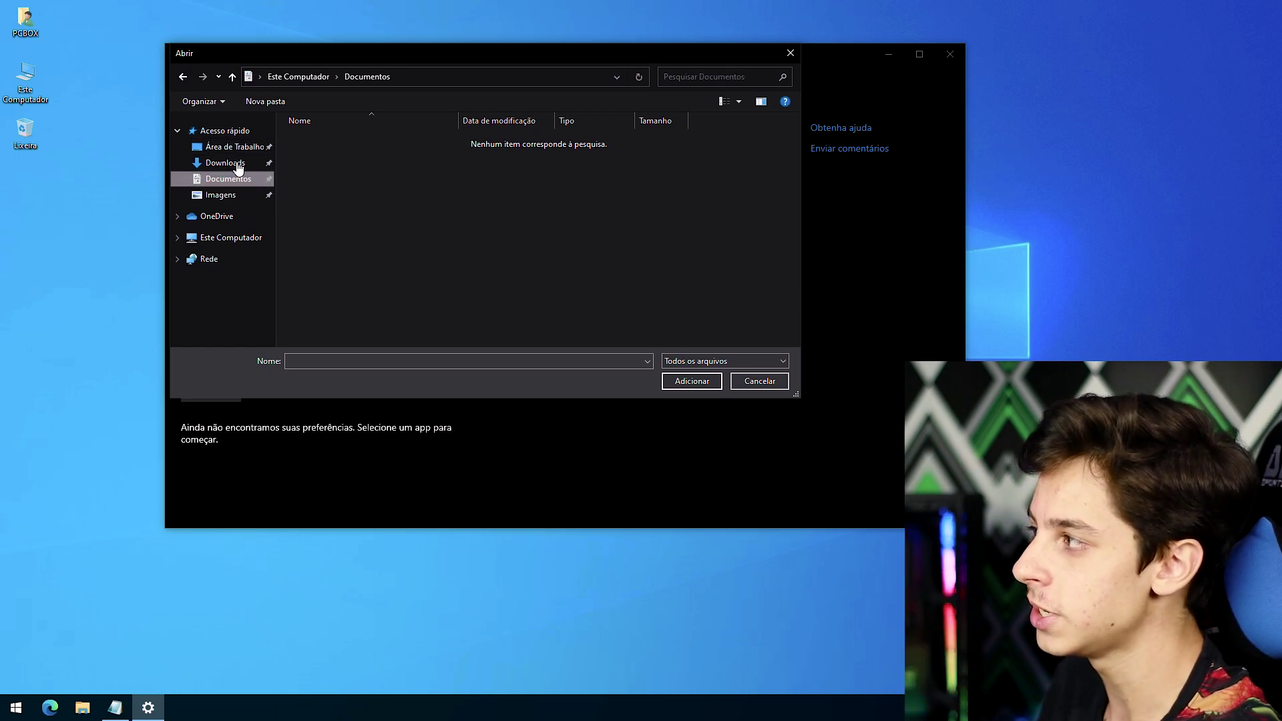
pyautogui.click(741, 380)
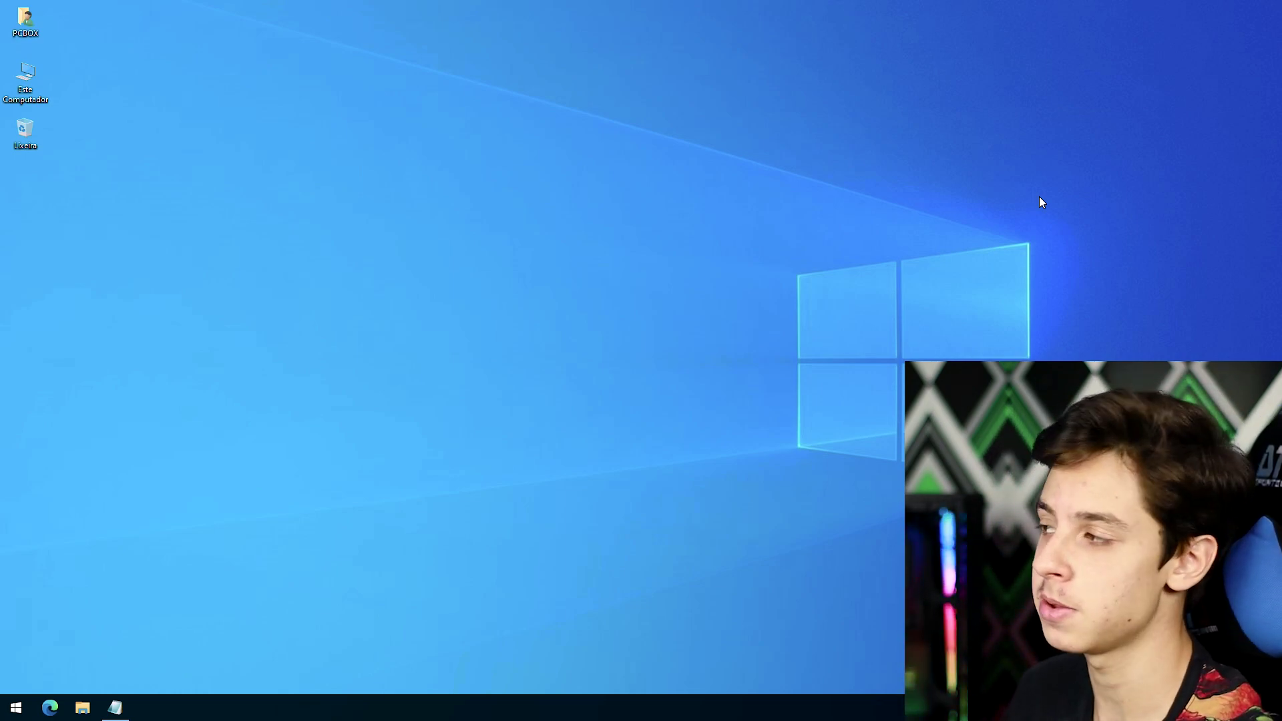
# Search Windows for "SEGUN" and open the setting "Aplicativos em segundo plano"
pyautogui.press('super')
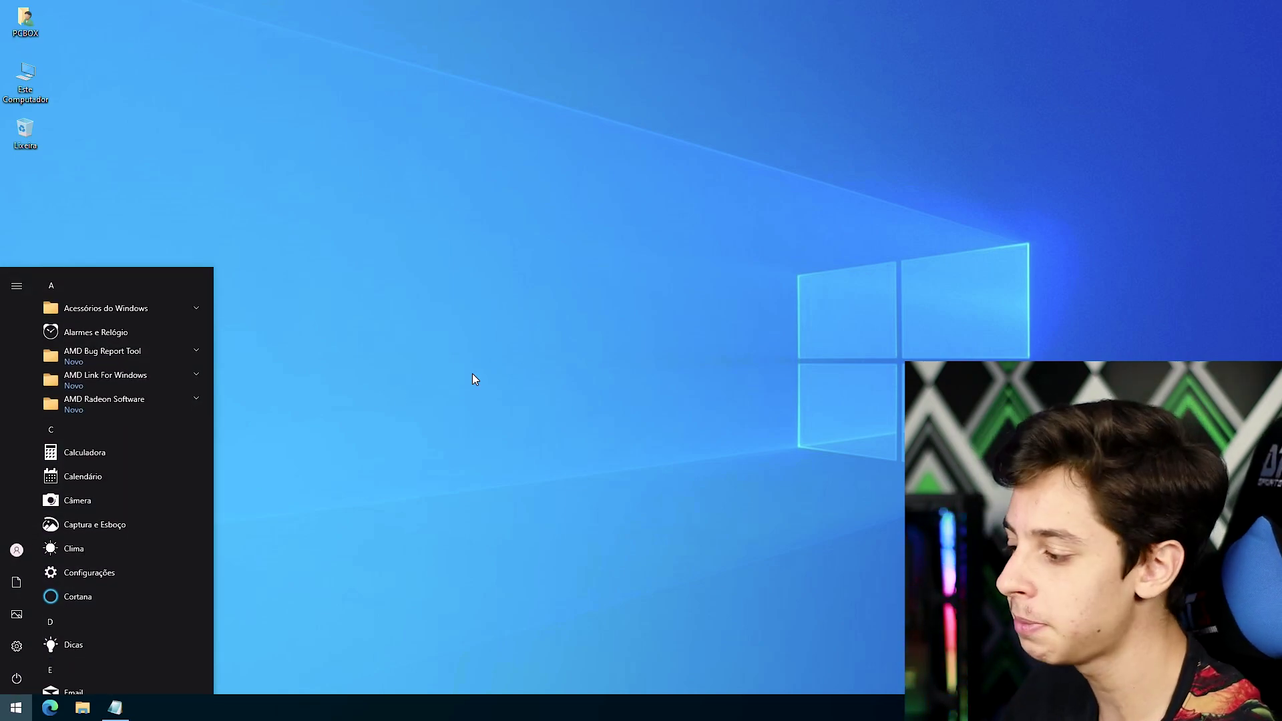
pyautogui.write('SEGUN')
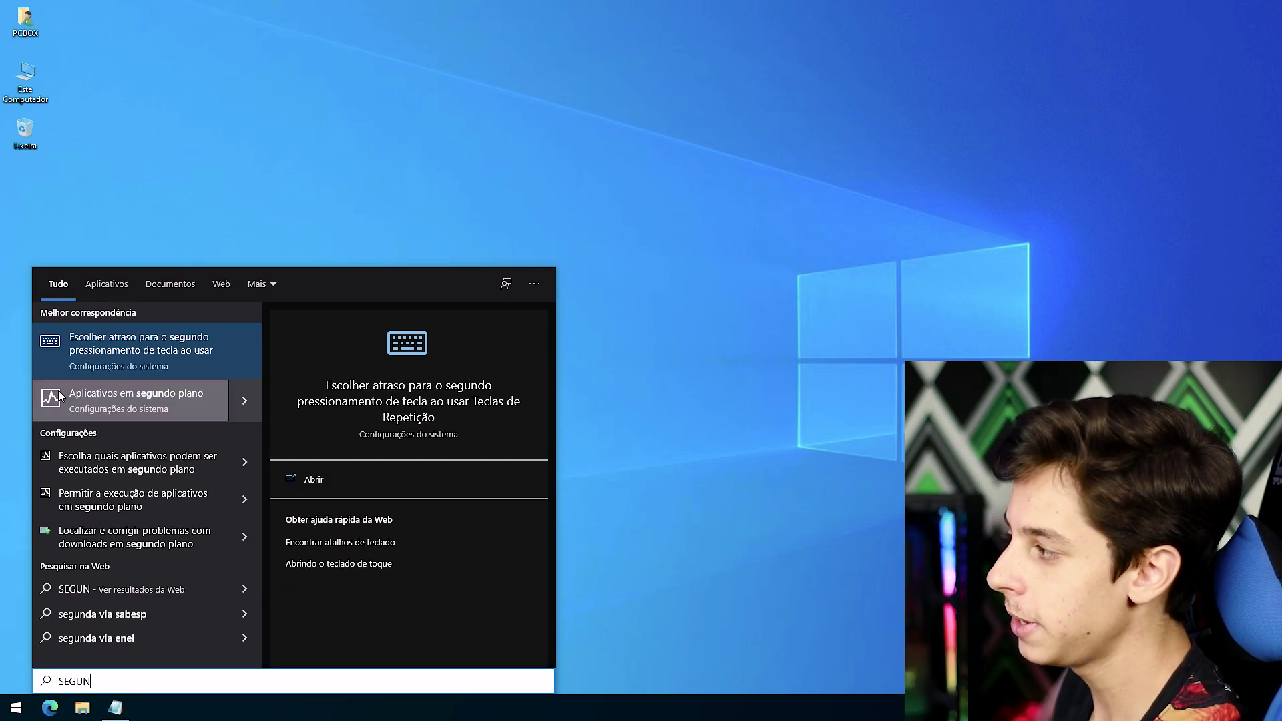
pyautogui.click(106, 394)
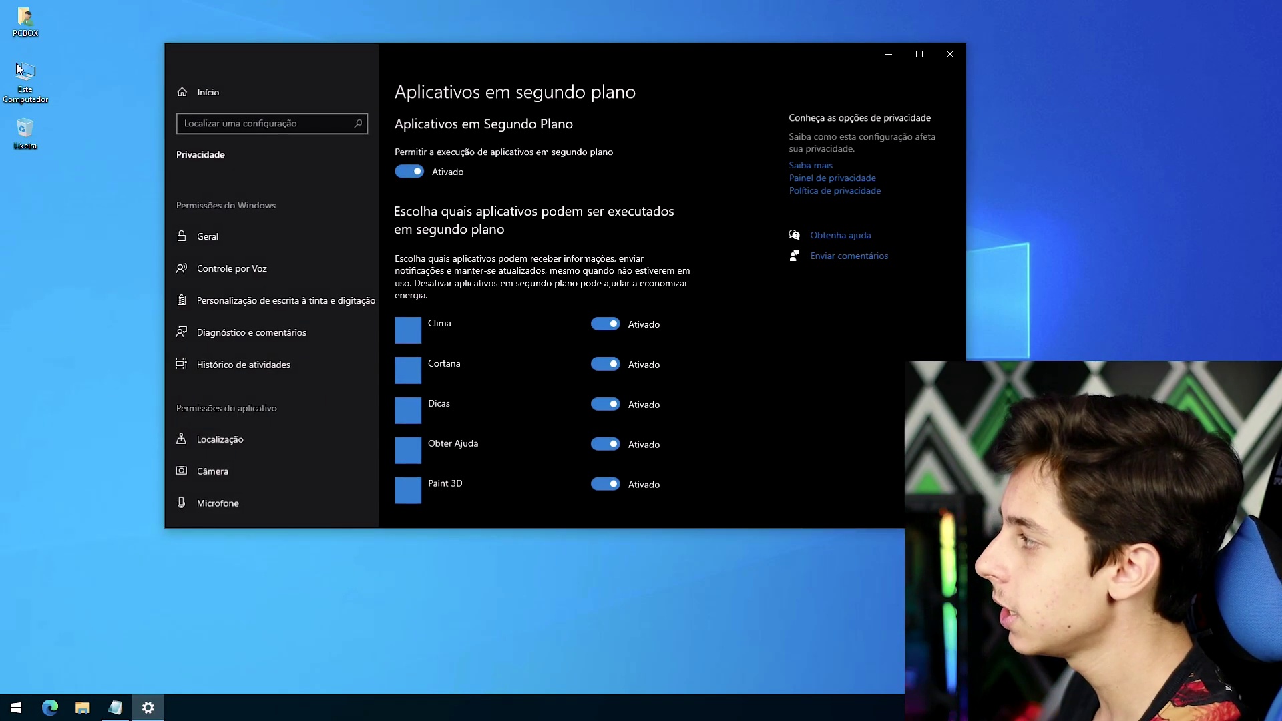
pyautogui.click(410, 172)
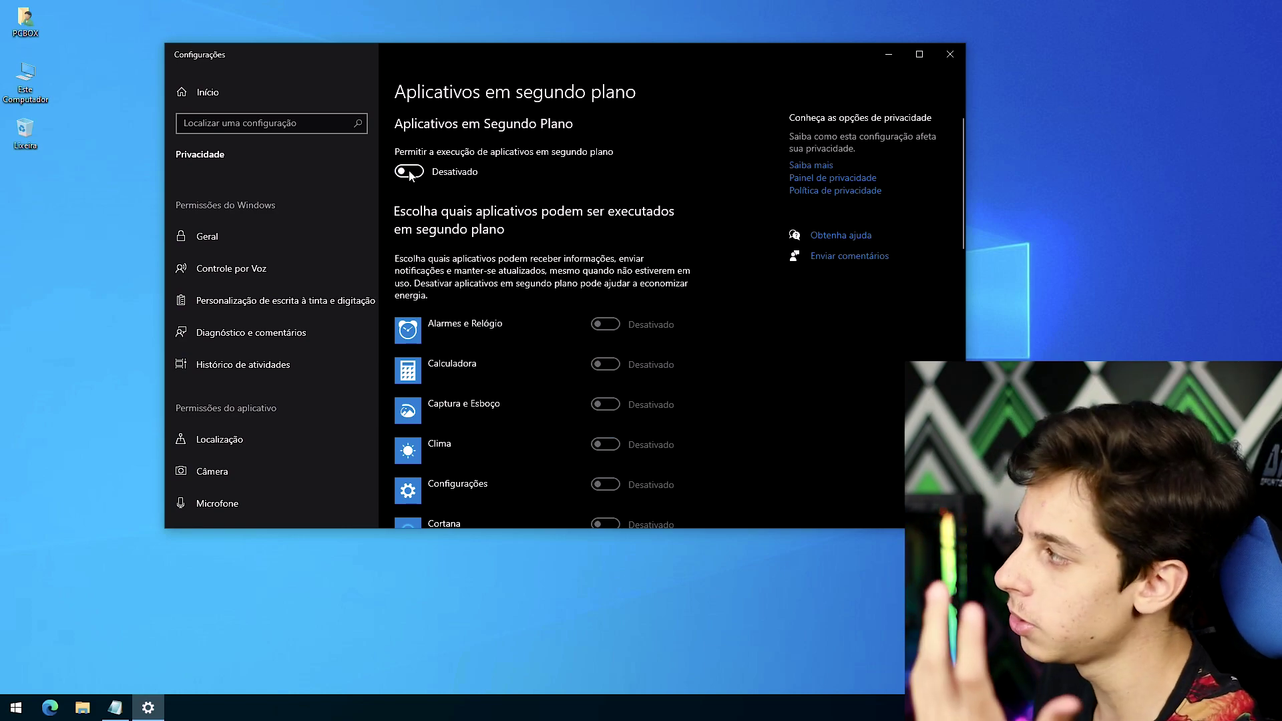
pyautogui.click(416, 173)
pyautogui.scroll(-3, 563, 299)
pyautogui.scroll(5, 586, 205)
# Turn off background execution individually for Alarmes e Relógio, Calculadora, Captura e Esboço, Clima, Configurações and Câmera
pyautogui.click(605, 324)
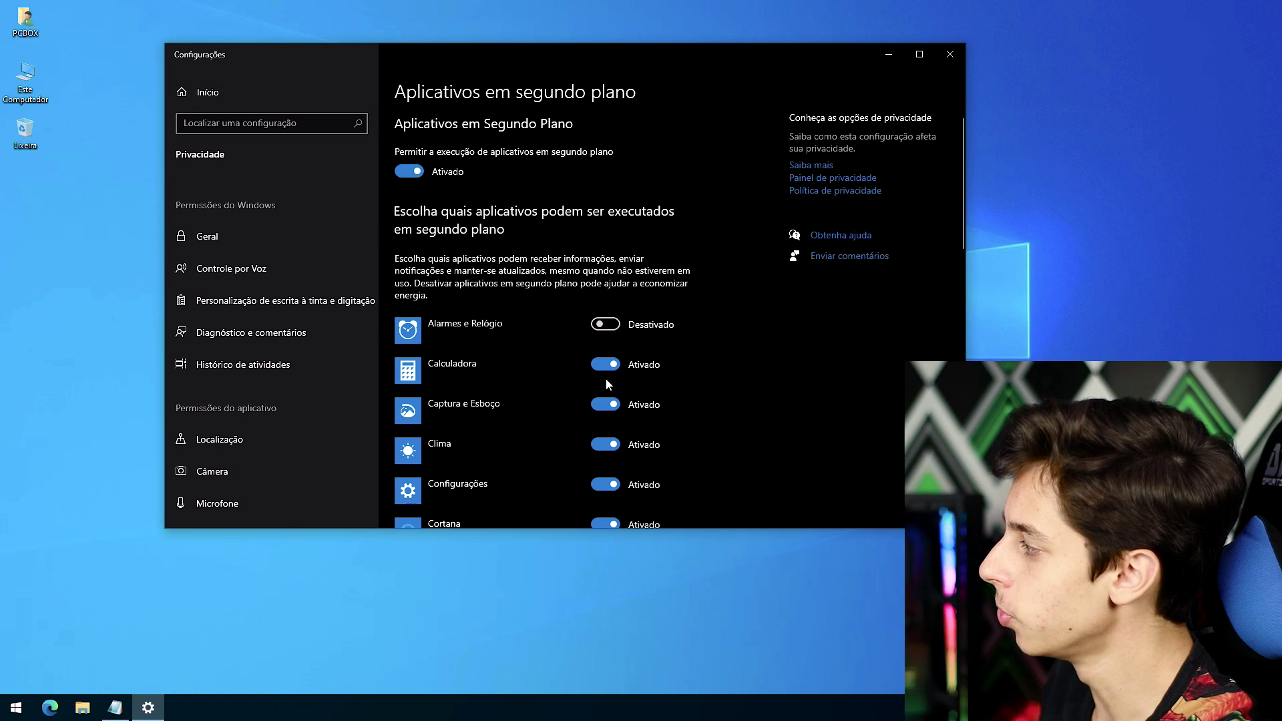
pyautogui.click(604, 364)
pyautogui.click(604, 404)
pyautogui.click(605, 445)
pyautogui.click(604, 484)
pyautogui.scroll(-1, 488, 435)
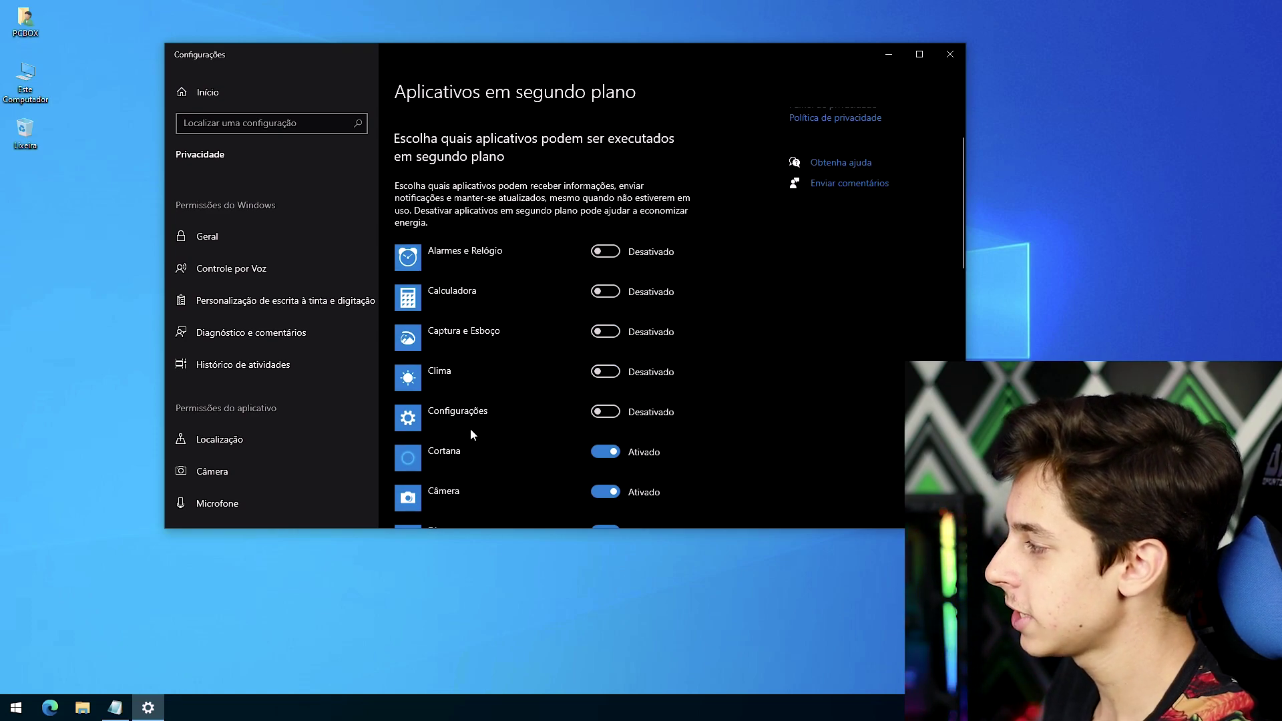
pyautogui.click(605, 492)
pyautogui.scroll(-2, 623, 413)
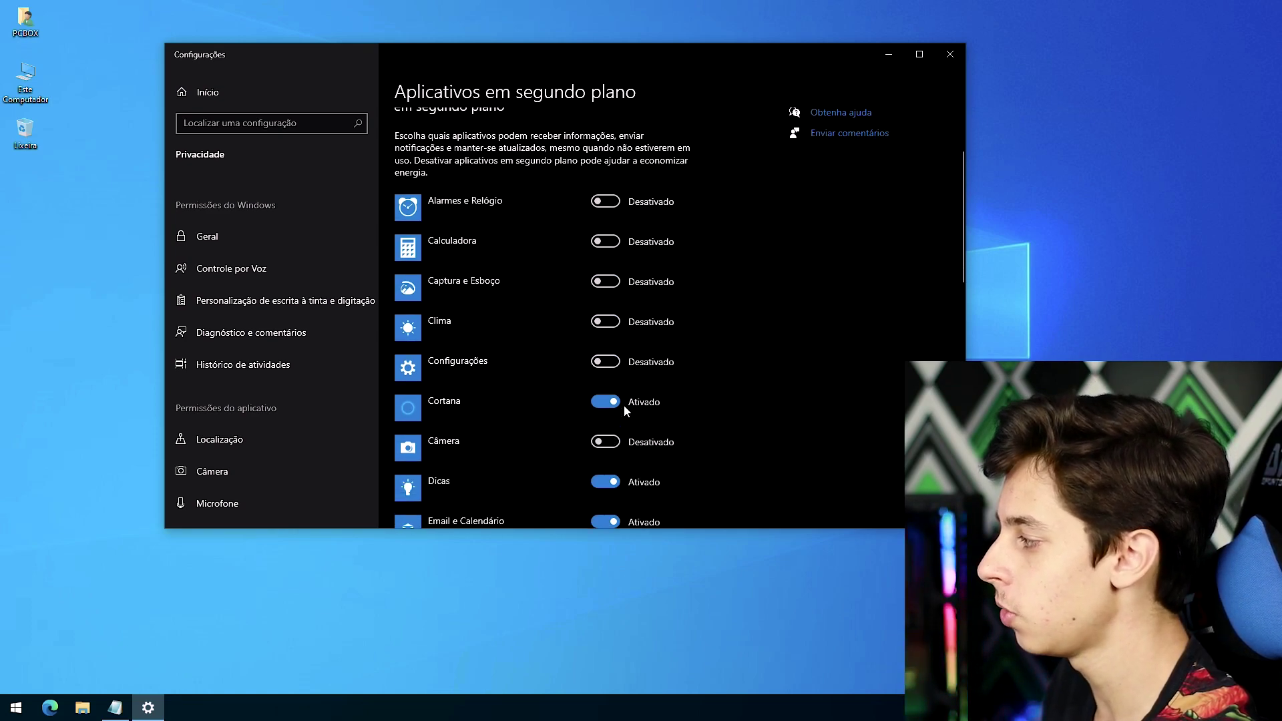
pyautogui.click(610, 391)
pyautogui.click(605, 426)
pyautogui.scroll(3, 534, 373)
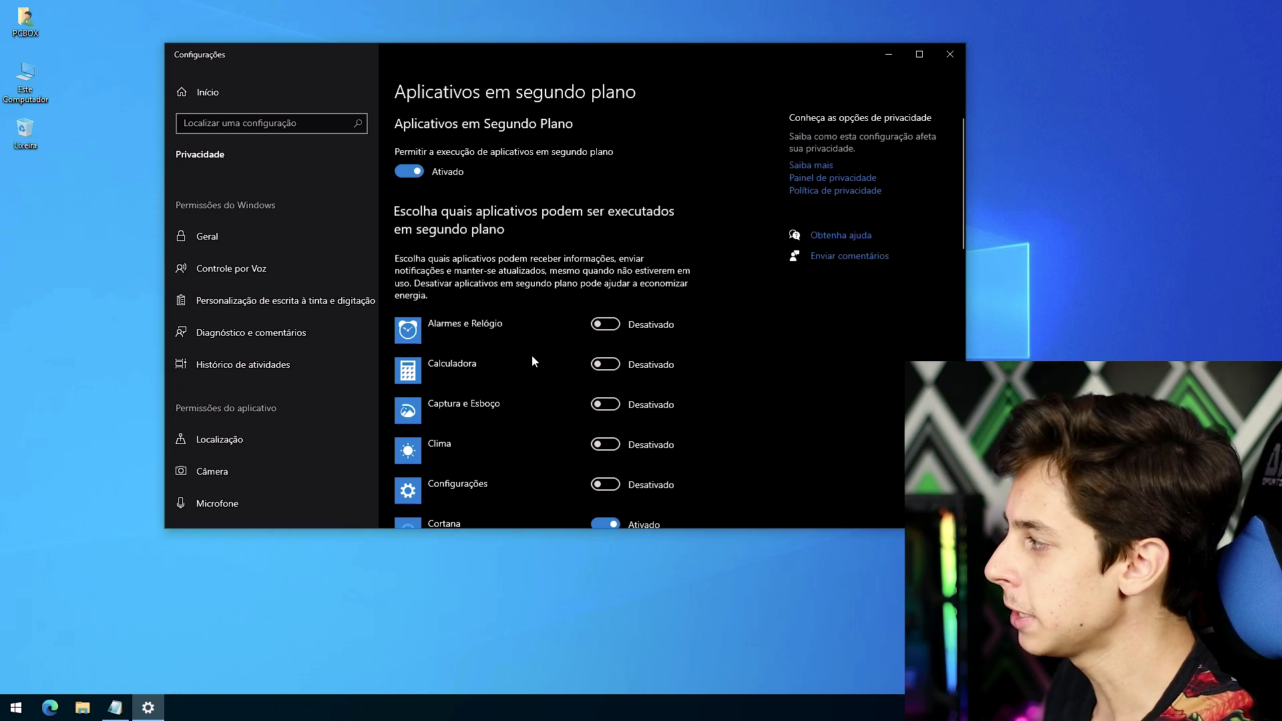
# Turn off the overall permission for apps to run in the background and close Configurações
pyautogui.click(427, 173)
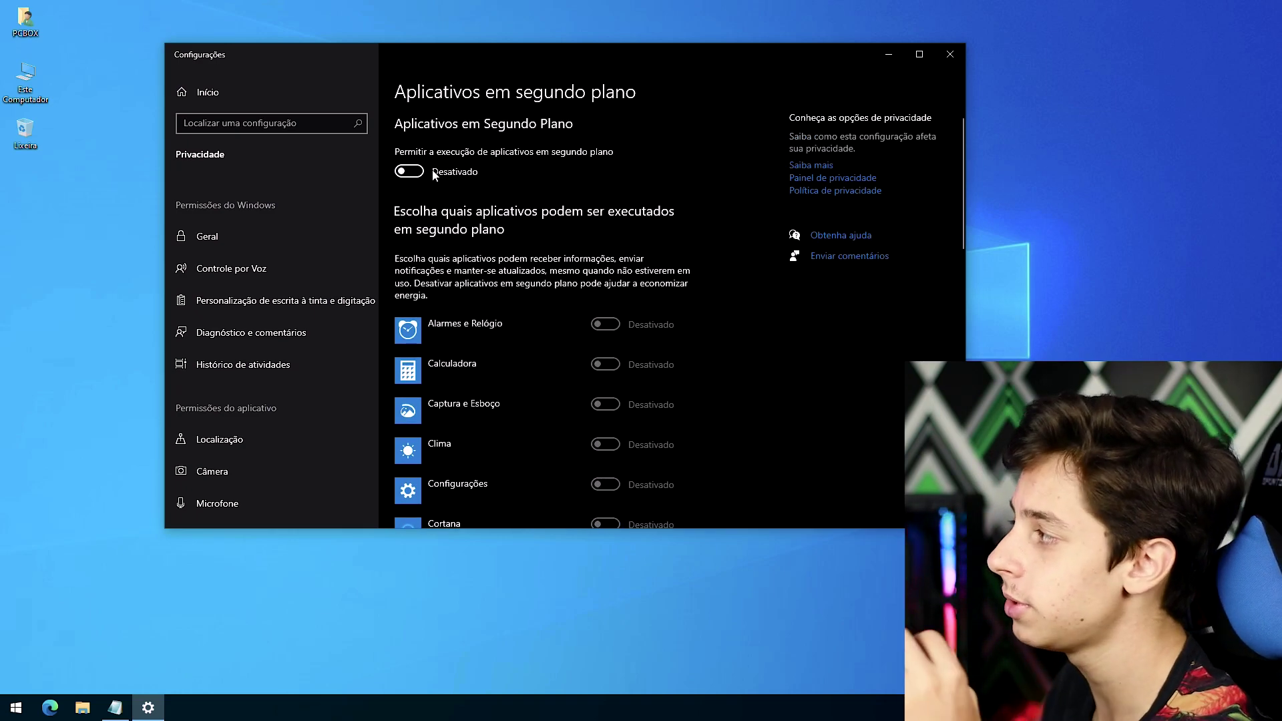
pyautogui.scroll(-4, 518, 197)
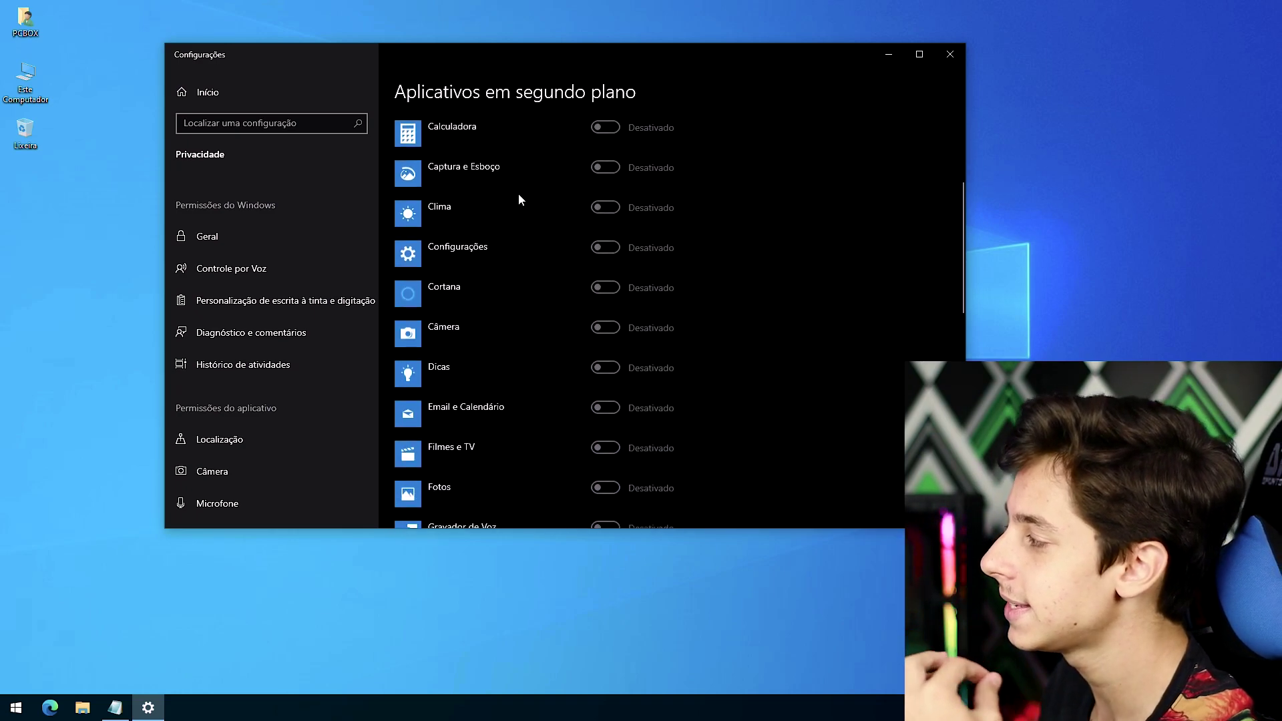
pyautogui.click(947, 54)
# Open the Start app list and uninstall Clima
pyautogui.click(16, 707)
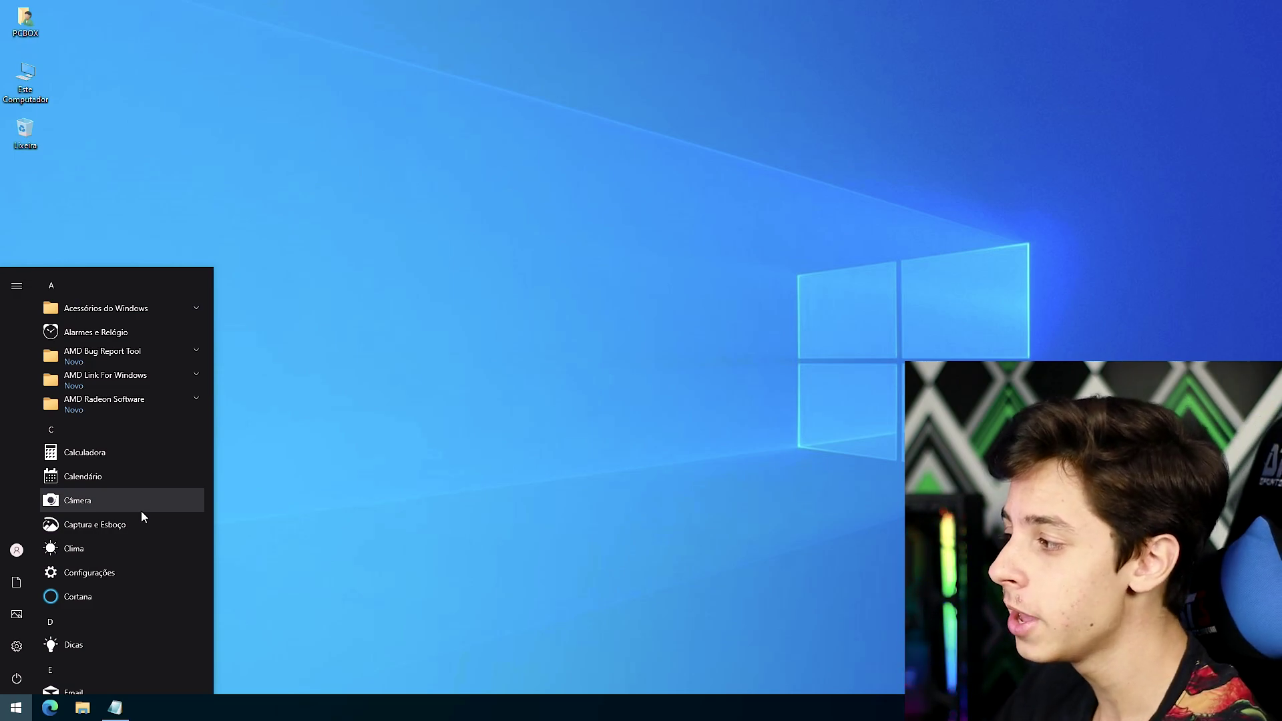
pyautogui.press('super')
pyautogui.press('super')
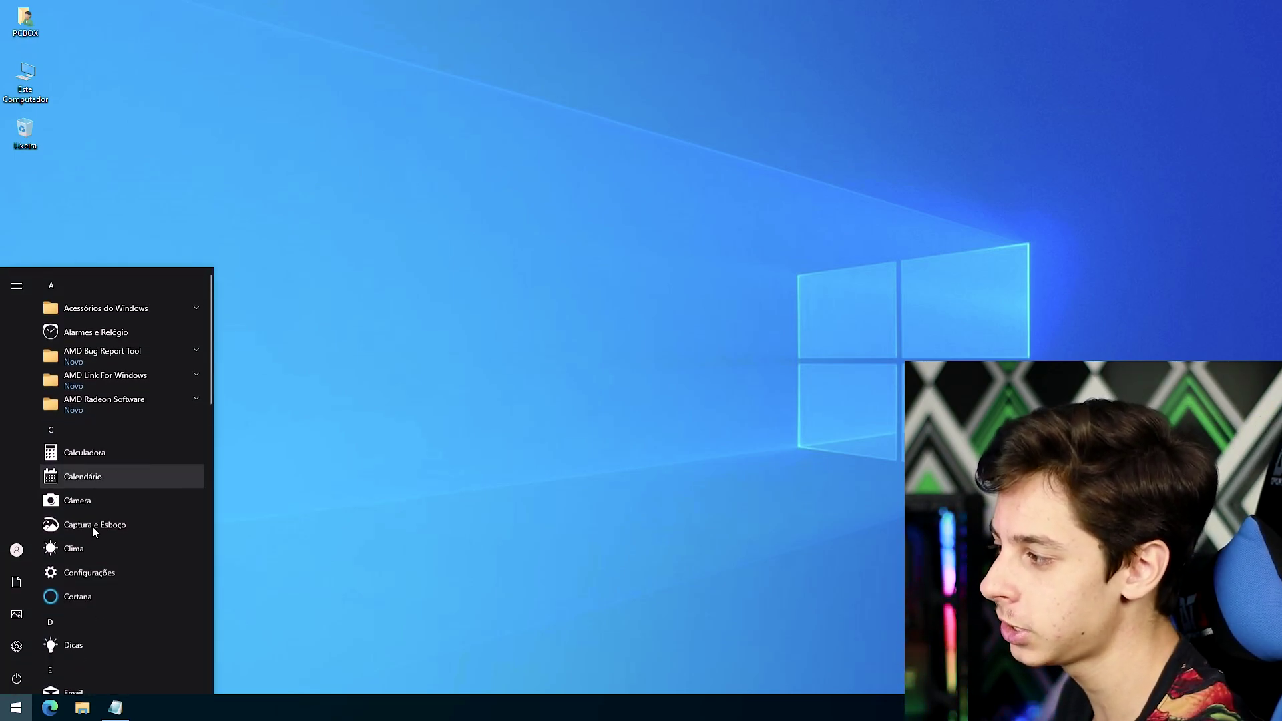
pyautogui.rightClick(66, 548)
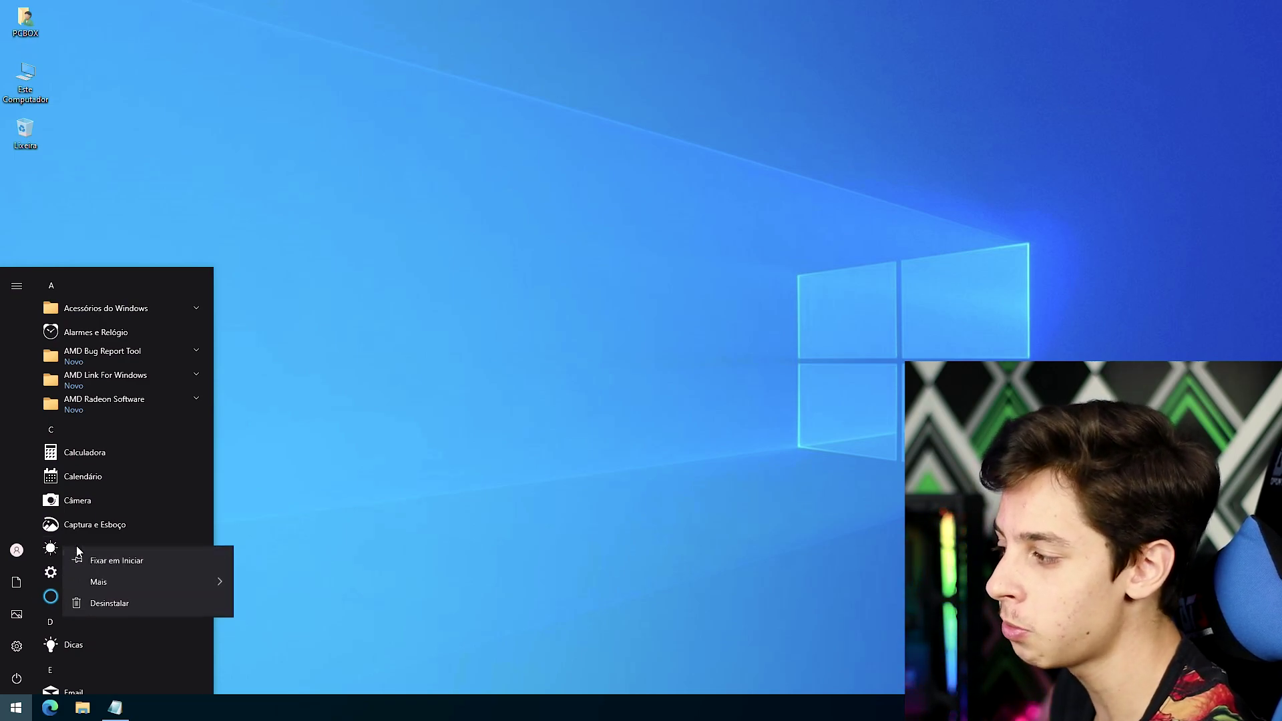
pyautogui.click(97, 602)
pyautogui.click(160, 517)
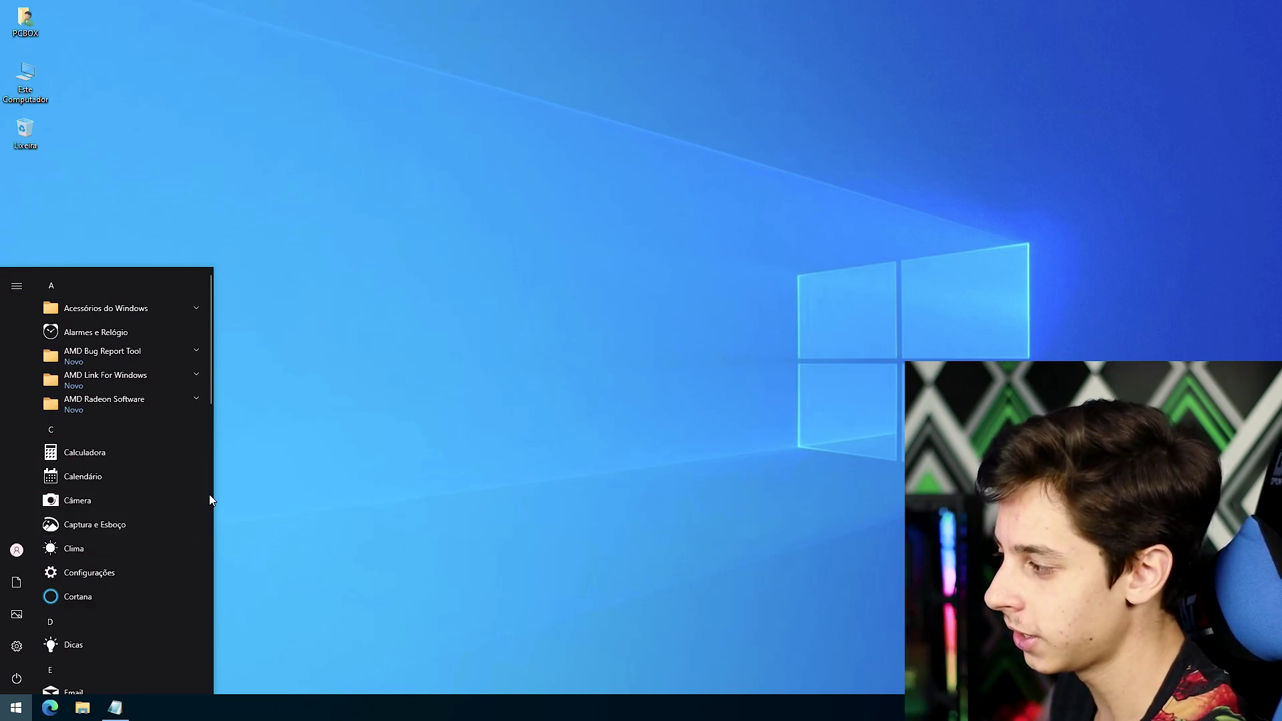
# Uninstall the Dicas and Email apps from the Start app list
pyautogui.scroll(-1, 63, 559)
pyautogui.rightClick(81, 564)
pyautogui.click(127, 621)
pyautogui.click(169, 523)
pyautogui.rightClick(79, 565)
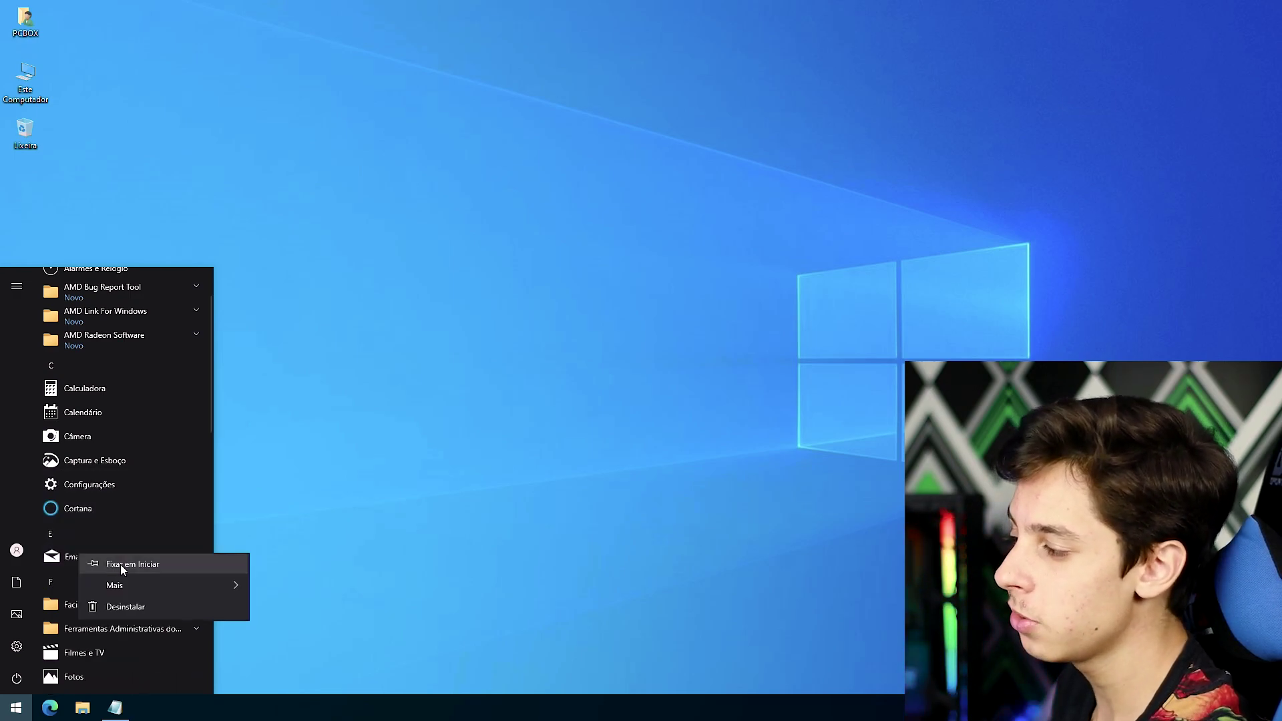
pyautogui.click(98, 610)
pyautogui.click(153, 529)
# Uninstall Groove Música and Hub de Comentários from the Start app list
pyautogui.scroll(-2, 146, 535)
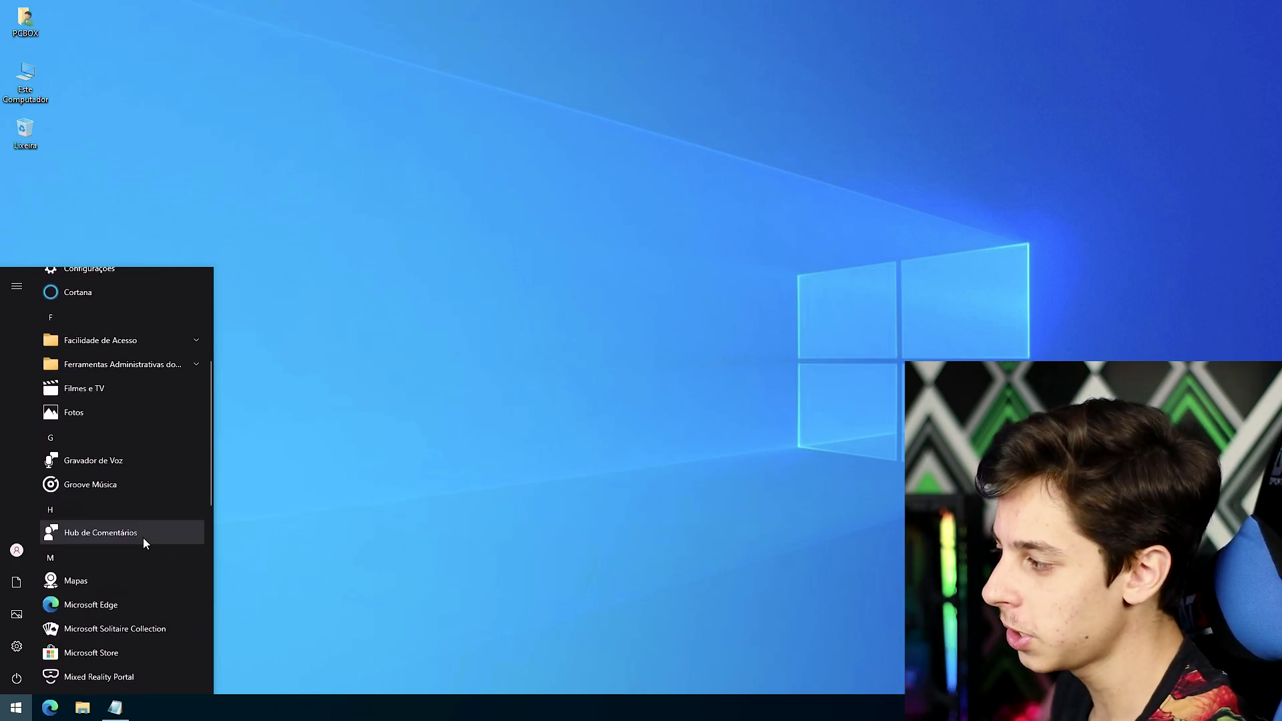
pyautogui.rightClick(78, 486)
pyautogui.click(100, 522)
pyautogui.click(183, 458)
pyautogui.rightClick(107, 509)
pyautogui.click(101, 556)
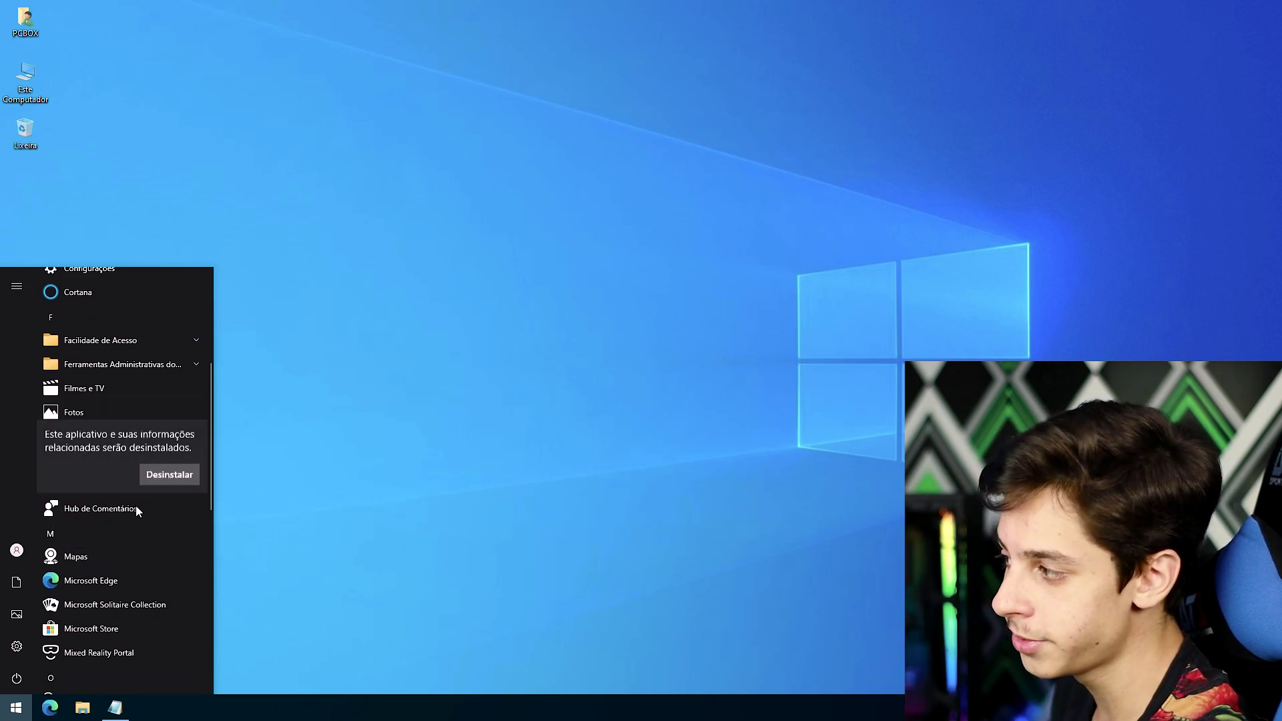
pyautogui.click(169, 474)
# Uninstall Microsoft Solitaire Collection and Mixed Reality Portal from the Start app list
pyautogui.scroll(-1, 132, 523)
pyautogui.rightClick(87, 493)
pyautogui.press('Escape')
pyautogui.click(169, 459)
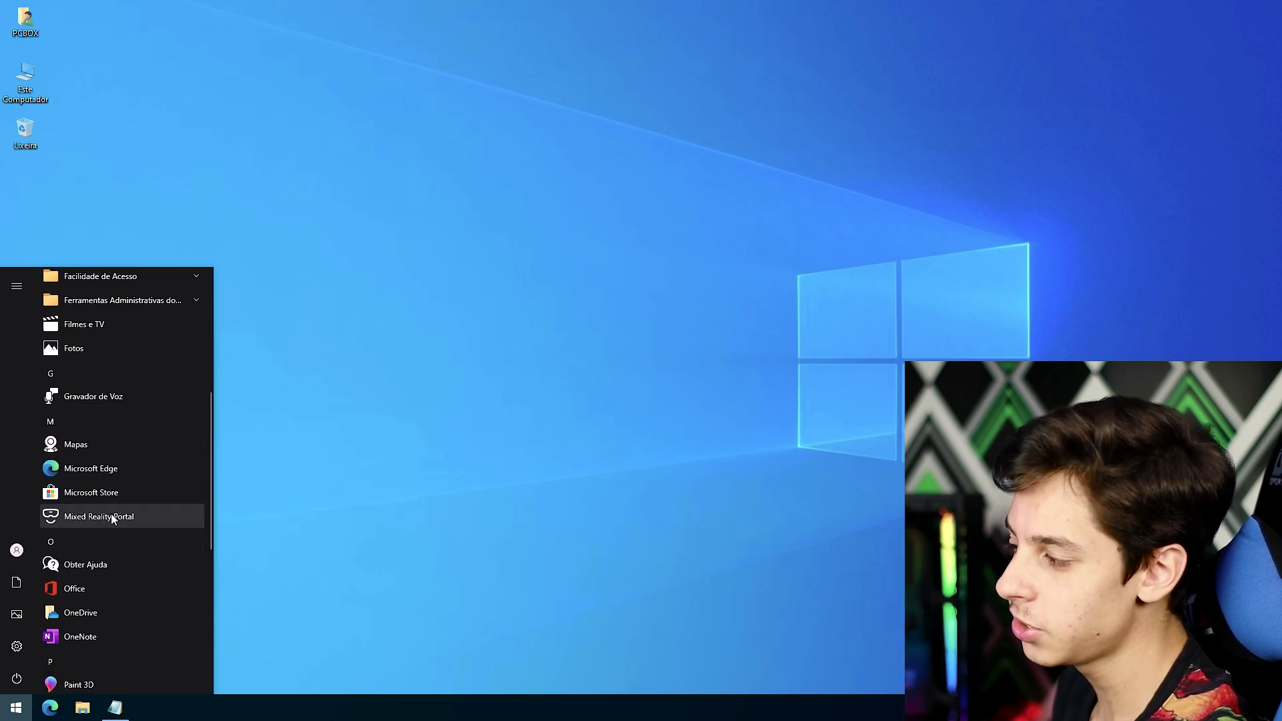
pyautogui.rightClick(79, 520)
pyautogui.click(136, 565)
pyautogui.click(166, 486)
# Uninstall Office and Paint 3D from the Start app list
pyautogui.scroll(-2, 134, 492)
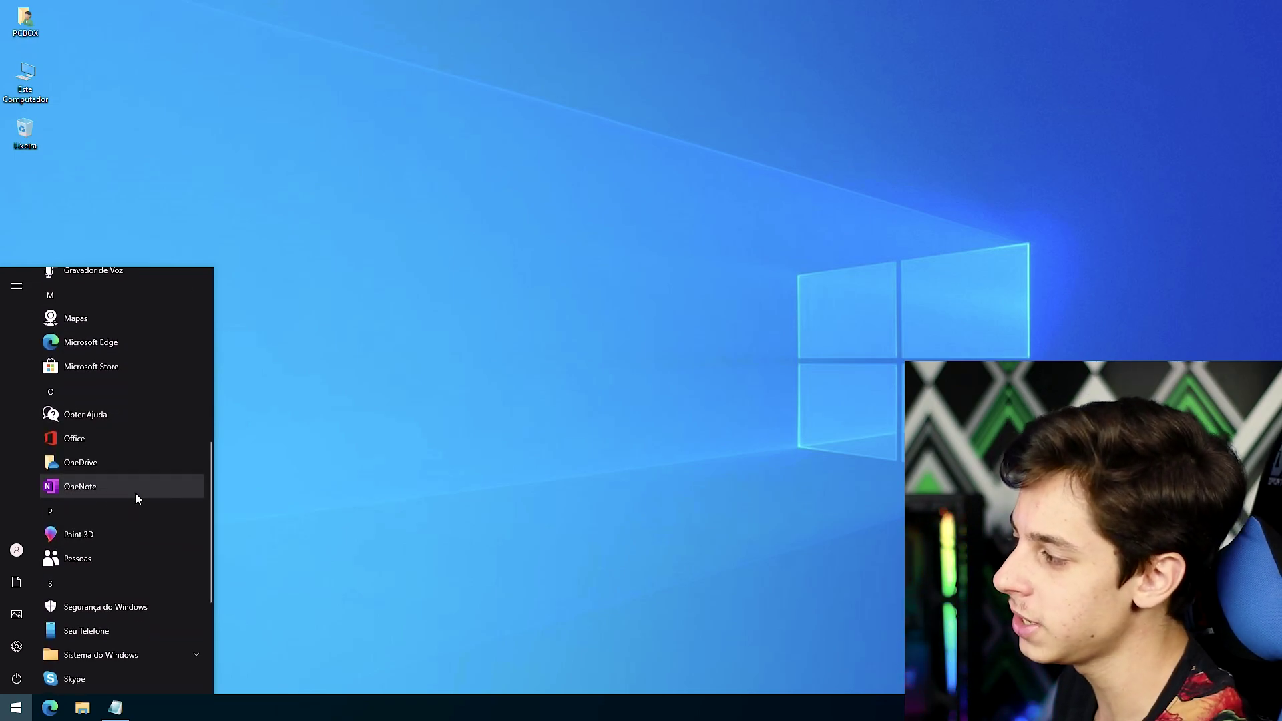
pyautogui.rightClick(74, 441)
pyautogui.click(139, 503)
pyautogui.click(170, 403)
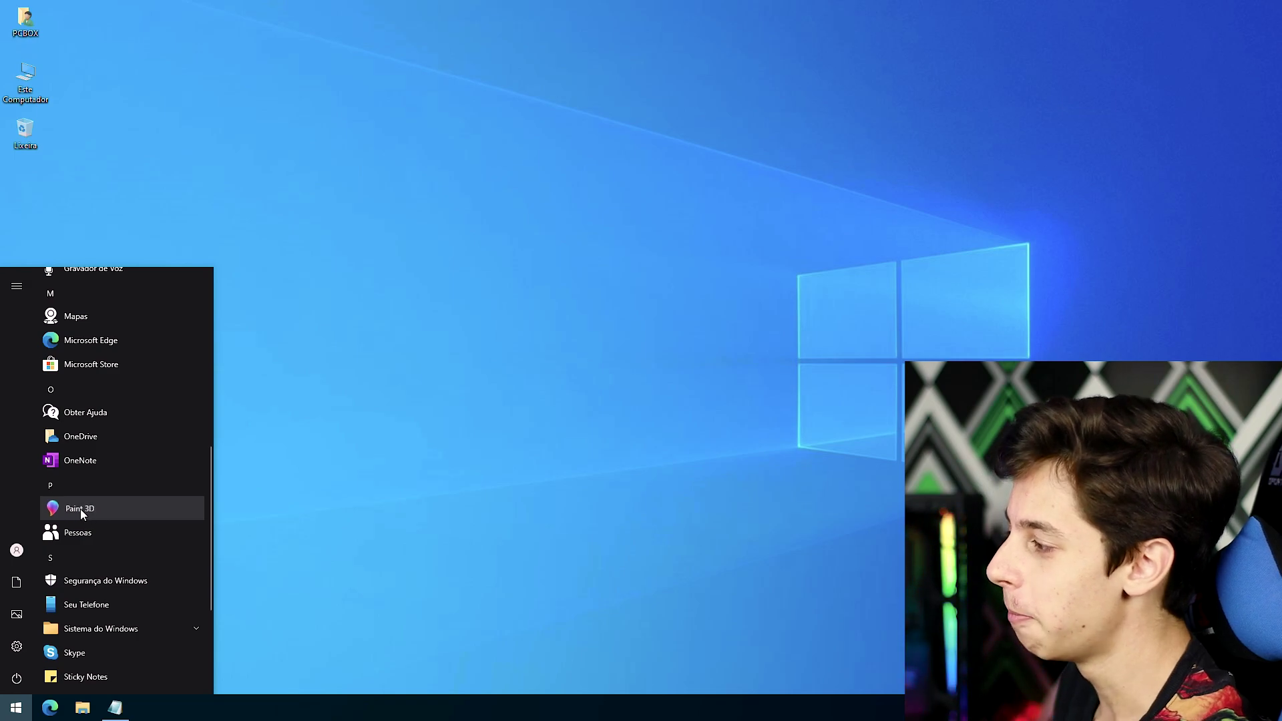
pyautogui.rightClick(80, 508)
pyautogui.click(137, 565)
pyautogui.click(167, 474)
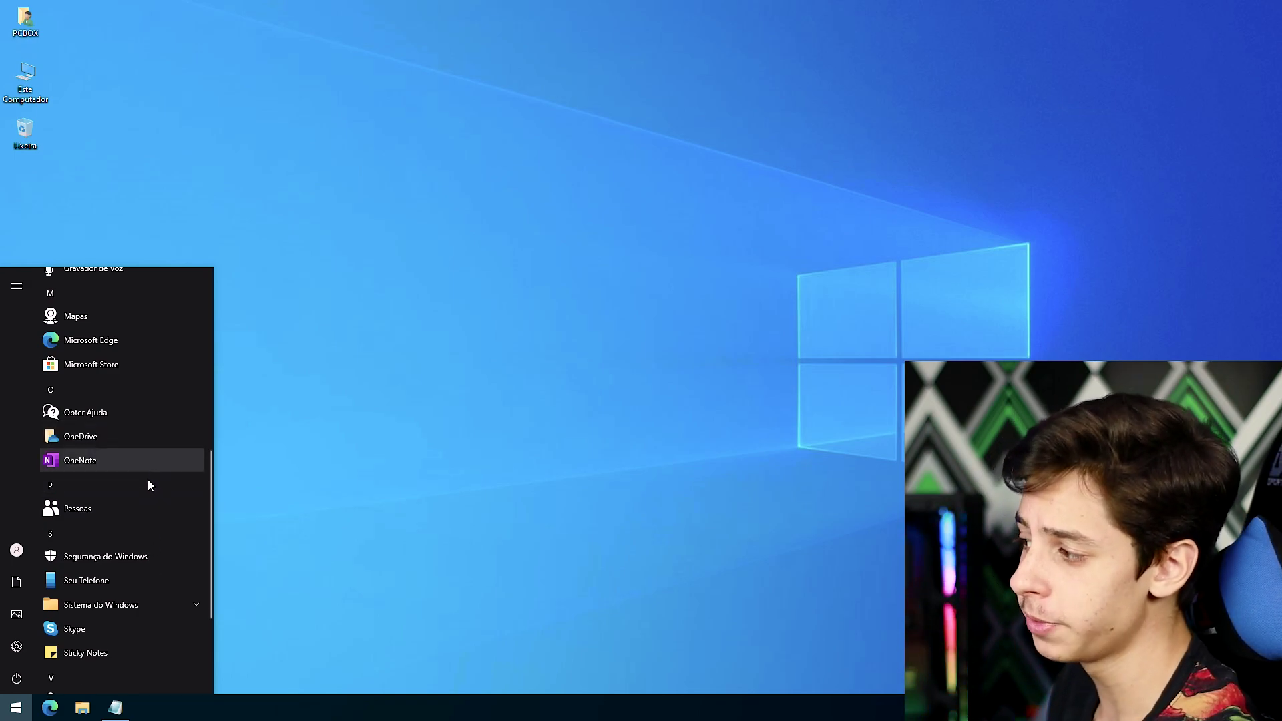
# Uninstall Skype and Sticky Notes from the Start app list
pyautogui.scroll(-1, 92, 623)
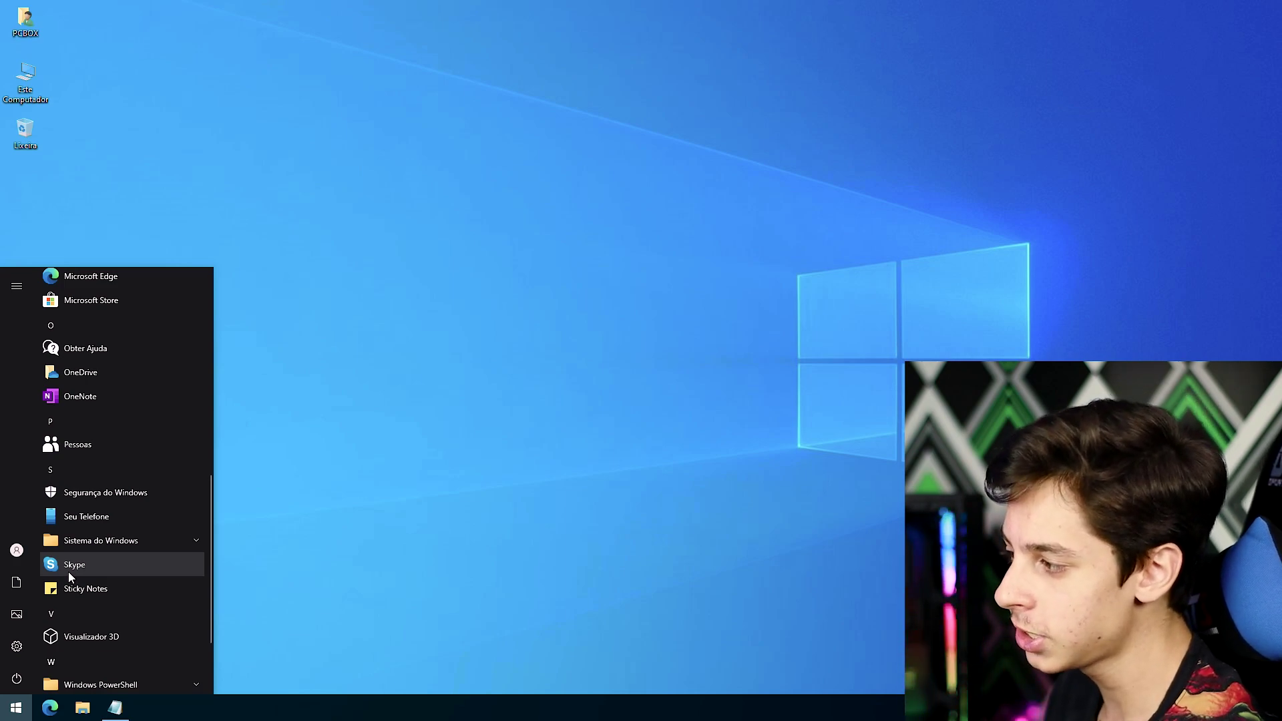
pyautogui.rightClick(68, 571)
pyautogui.click(107, 629)
pyautogui.click(163, 530)
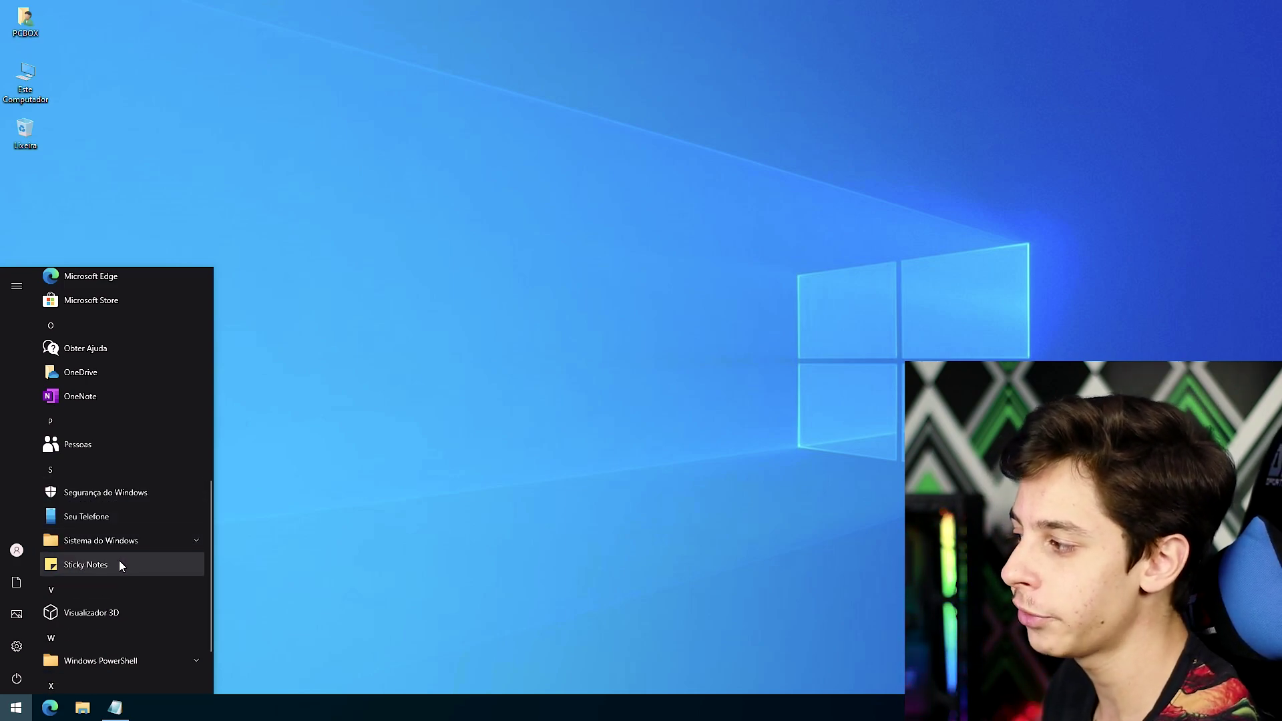
pyautogui.rightClick(93, 562)
pyautogui.click(129, 618)
pyautogui.click(149, 538)
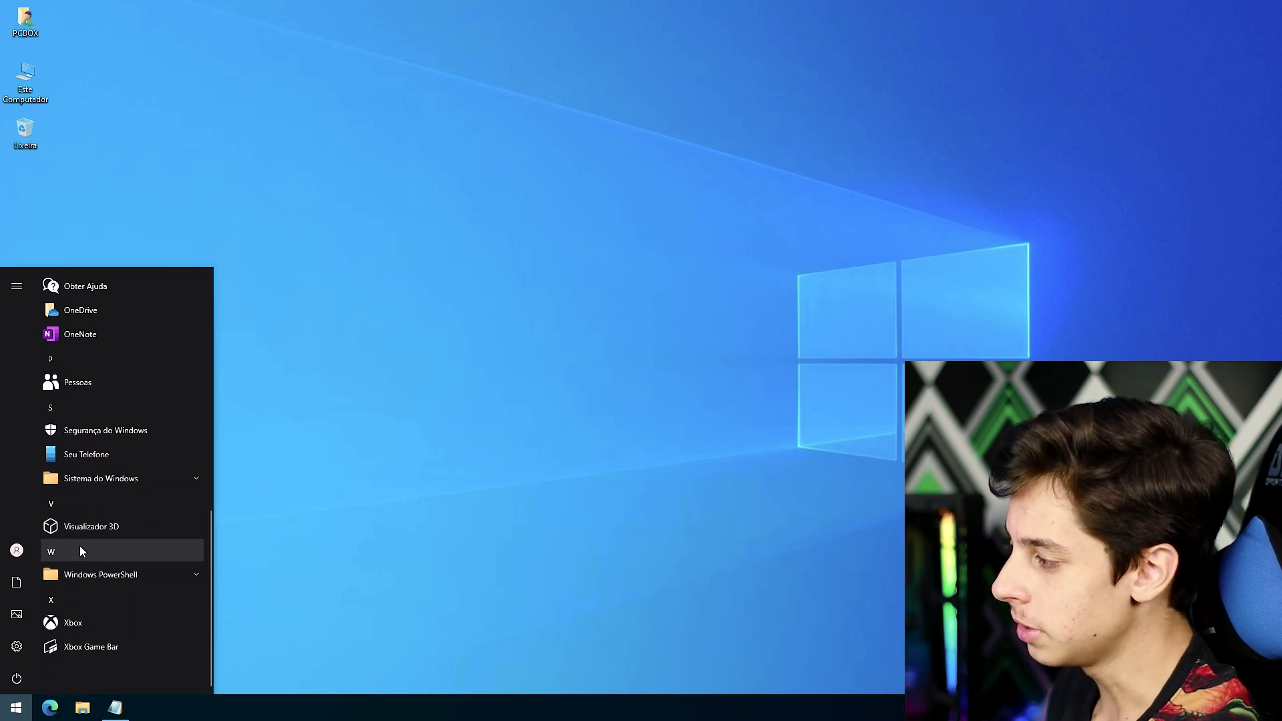
# Uninstall Visualizador 3D from the Start app list, confirming the removal
pyautogui.rightClick(67, 525)
pyautogui.click(126, 581)
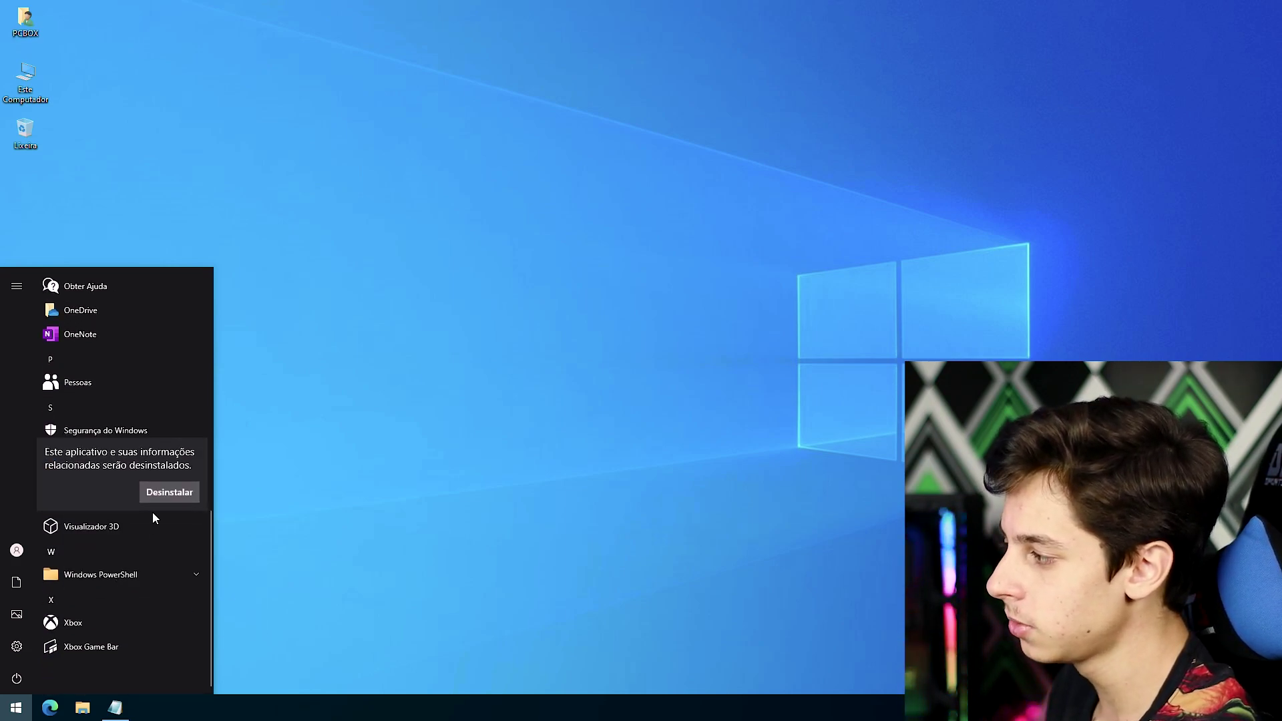
pyautogui.click(153, 499)
pyautogui.rightClick(113, 532)
pyautogui.click(150, 583)
pyautogui.click(161, 502)
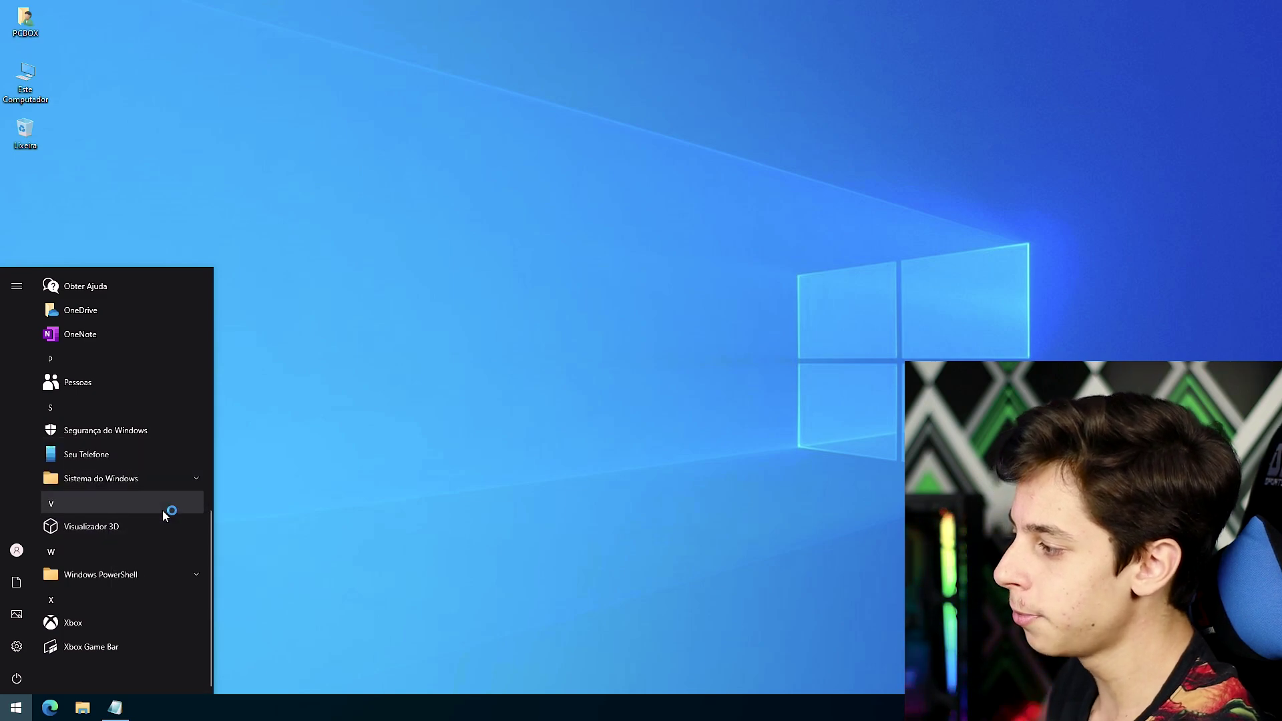
# Review the remaining installed apps and the options for Xbox and Seu Telefone, and close the Start app list without uninstalling more
pyautogui.rightClick(81, 620)
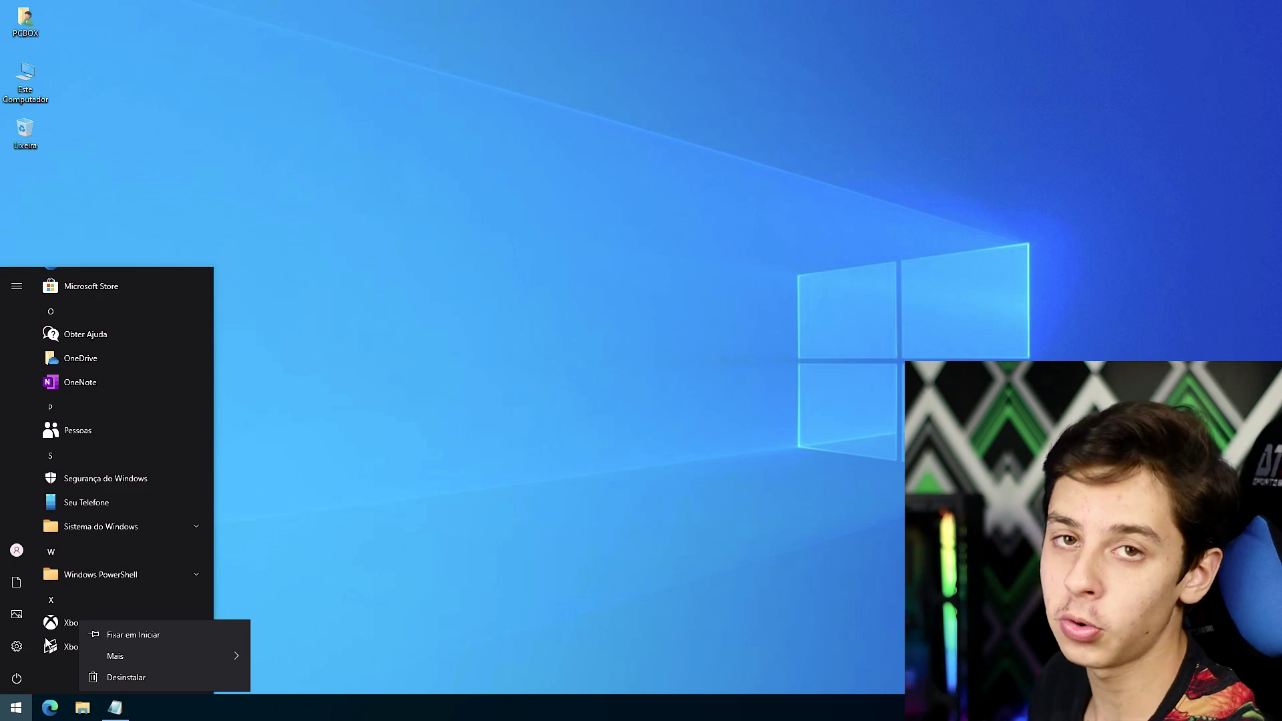
pyautogui.press('super')
pyautogui.press('super')
pyautogui.scroll(-15, 143, 624)
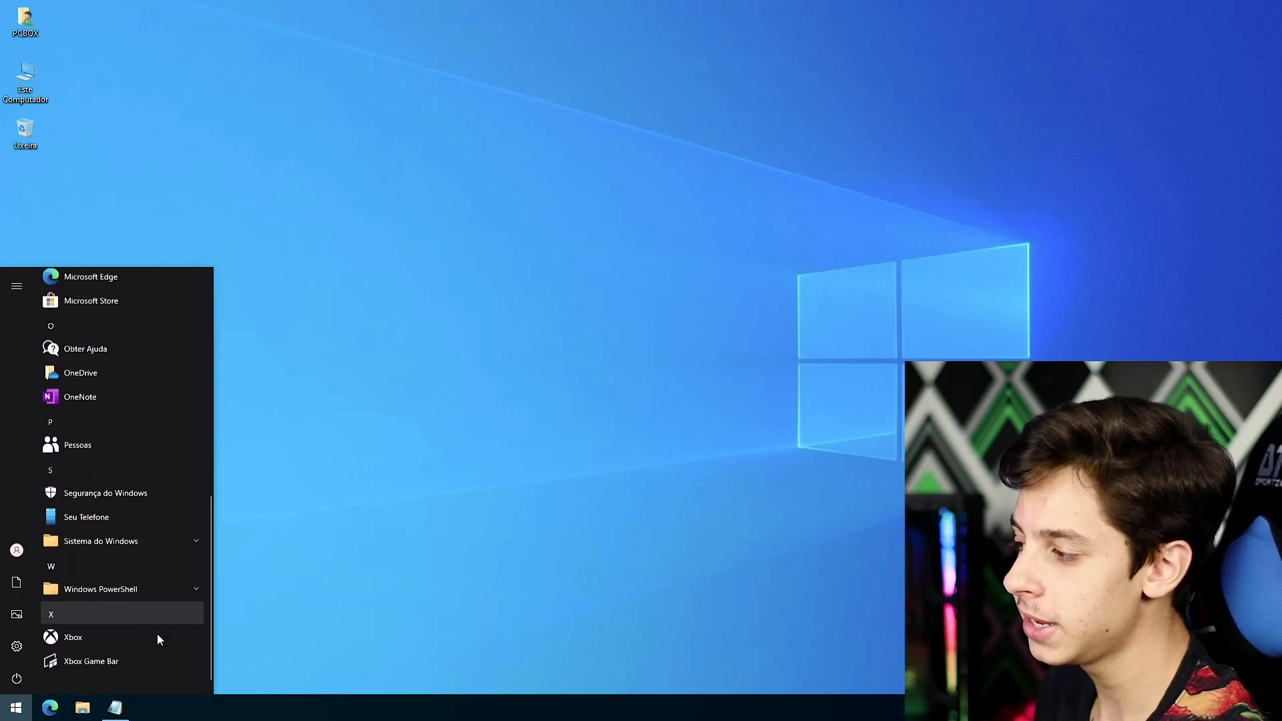
pyautogui.scroll(15, 183, 462)
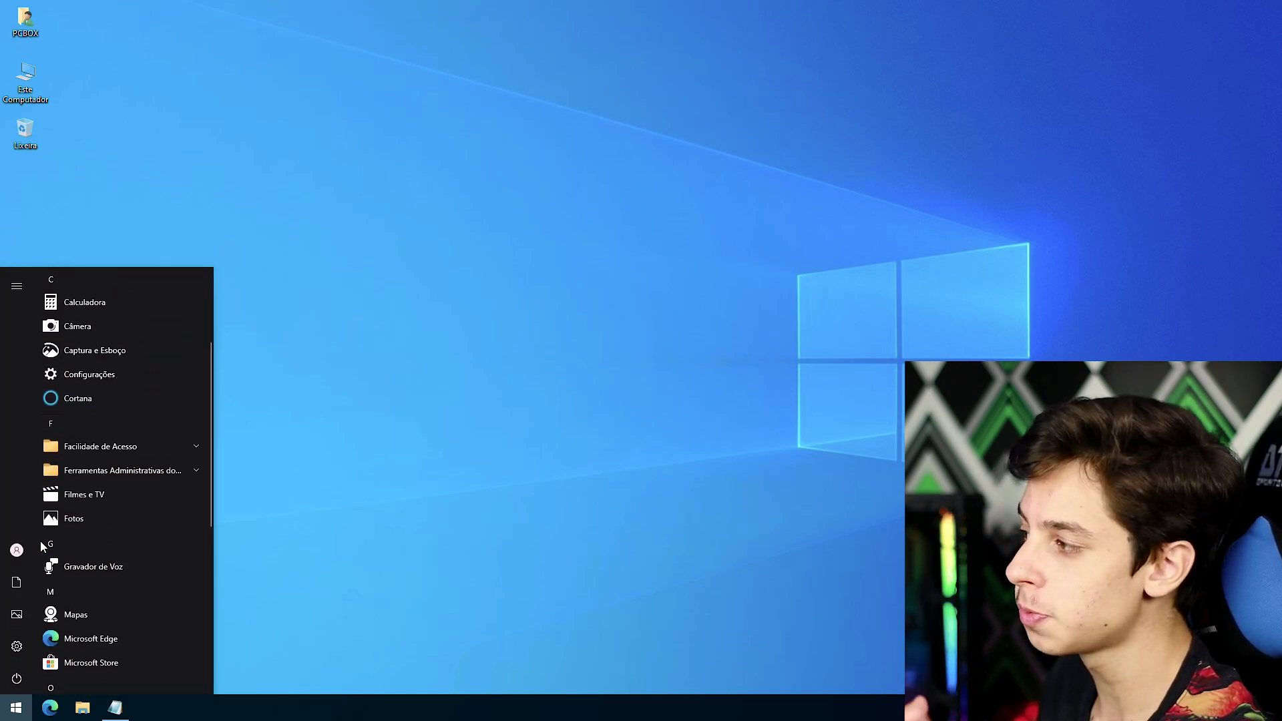
pyautogui.scroll(-5, 188, 491)
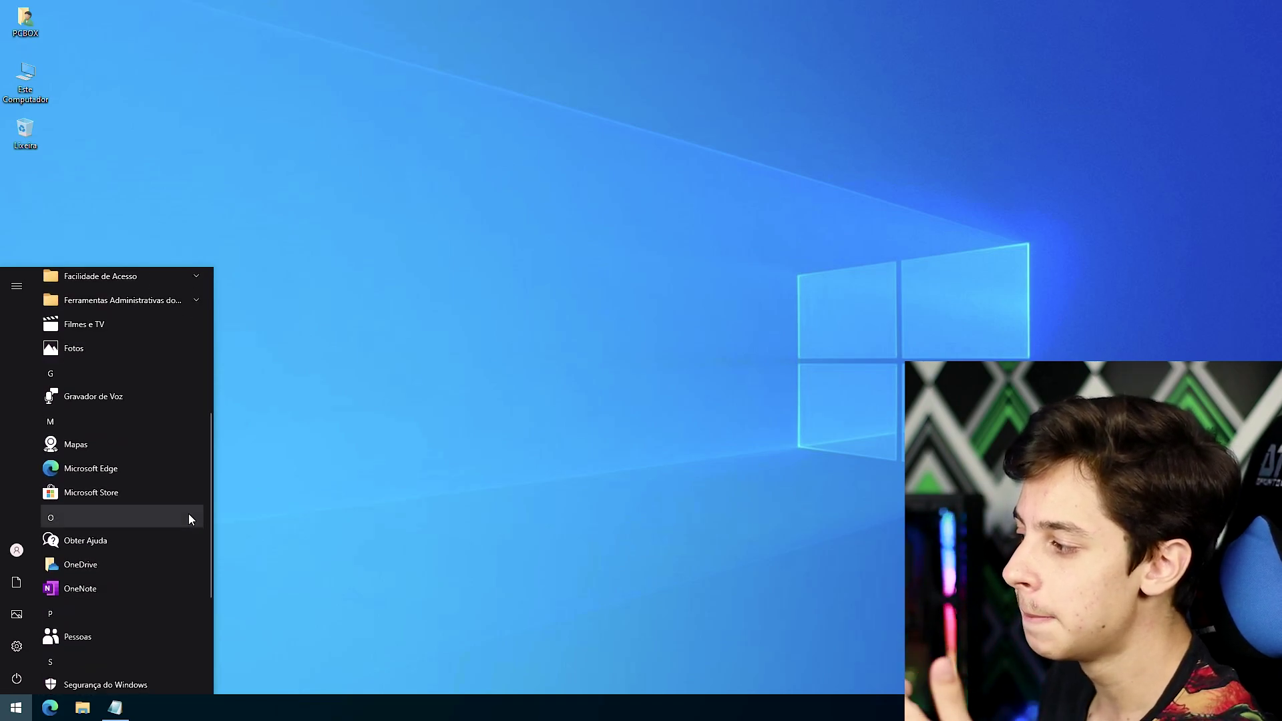
pyautogui.scroll(-3, 186, 541)
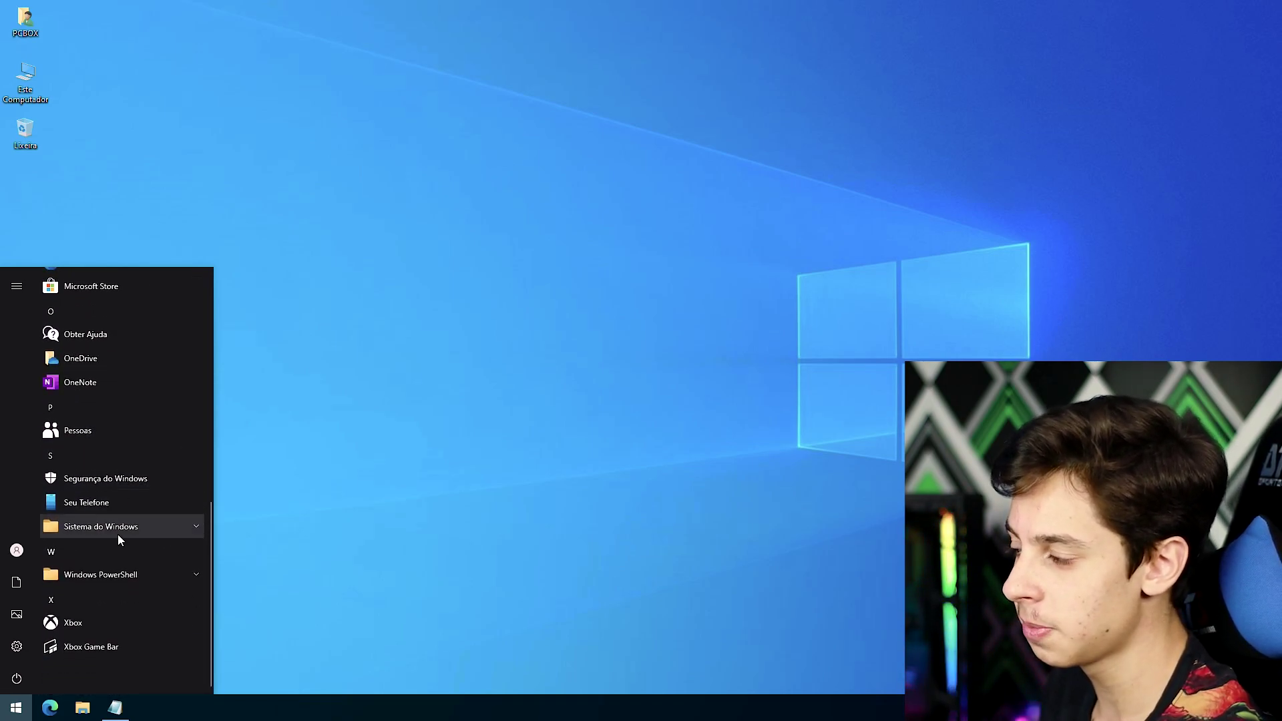
pyautogui.rightClick(70, 505)
pyautogui.click(286, 455)
pyautogui.click(294, 454)
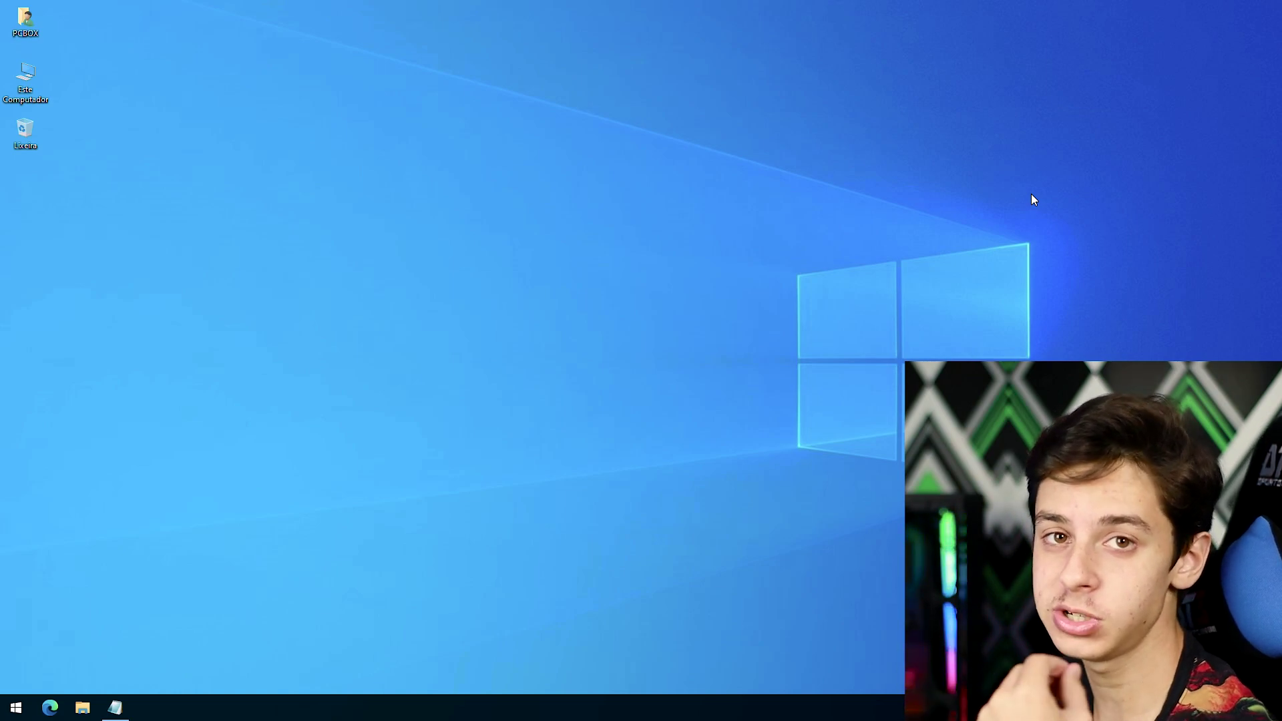
# Open the properties of Este Computador, go to Configurações avançadas do sistema, and open the Desempenho settings
pyautogui.rightClick(34, 82)
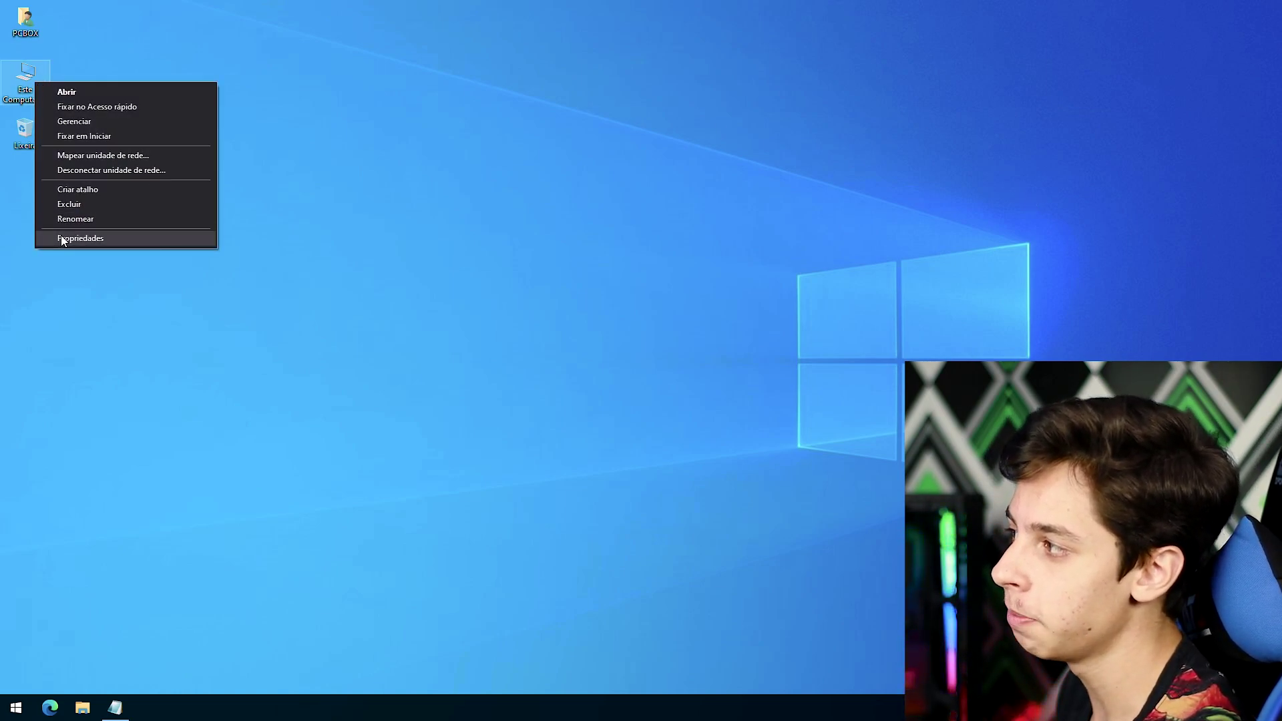
pyautogui.click(62, 239)
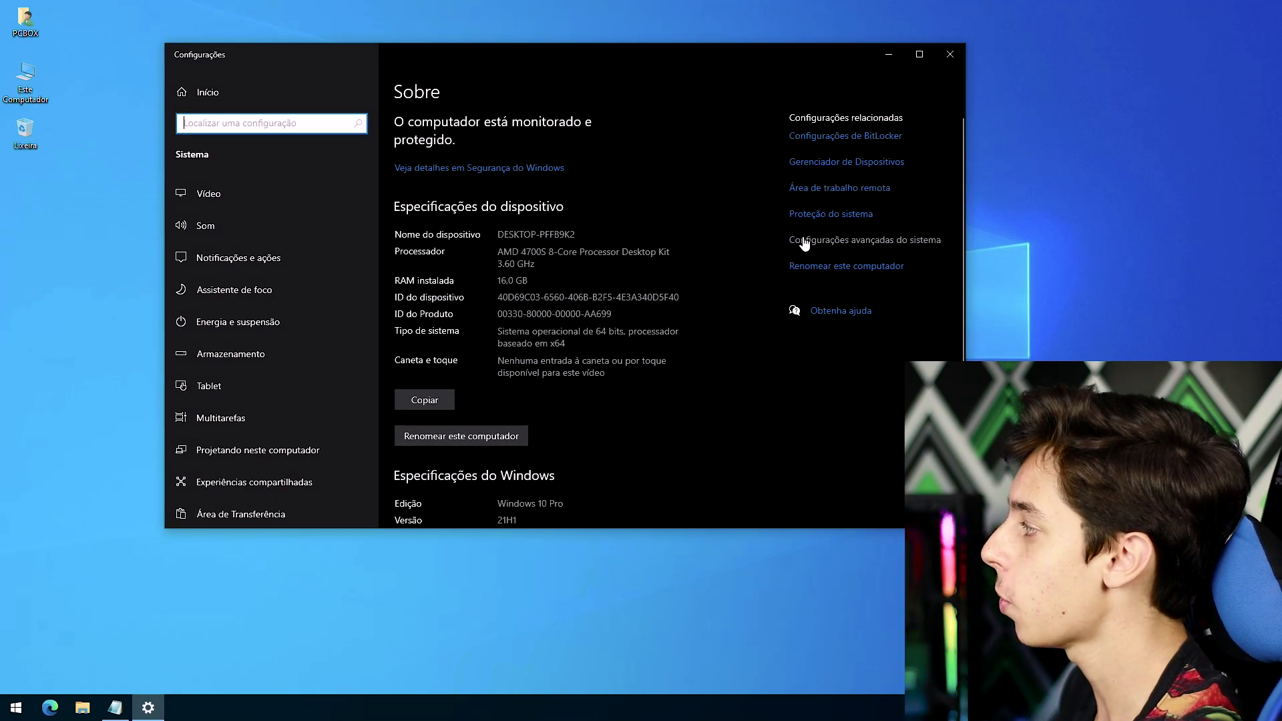
pyautogui.click(875, 245)
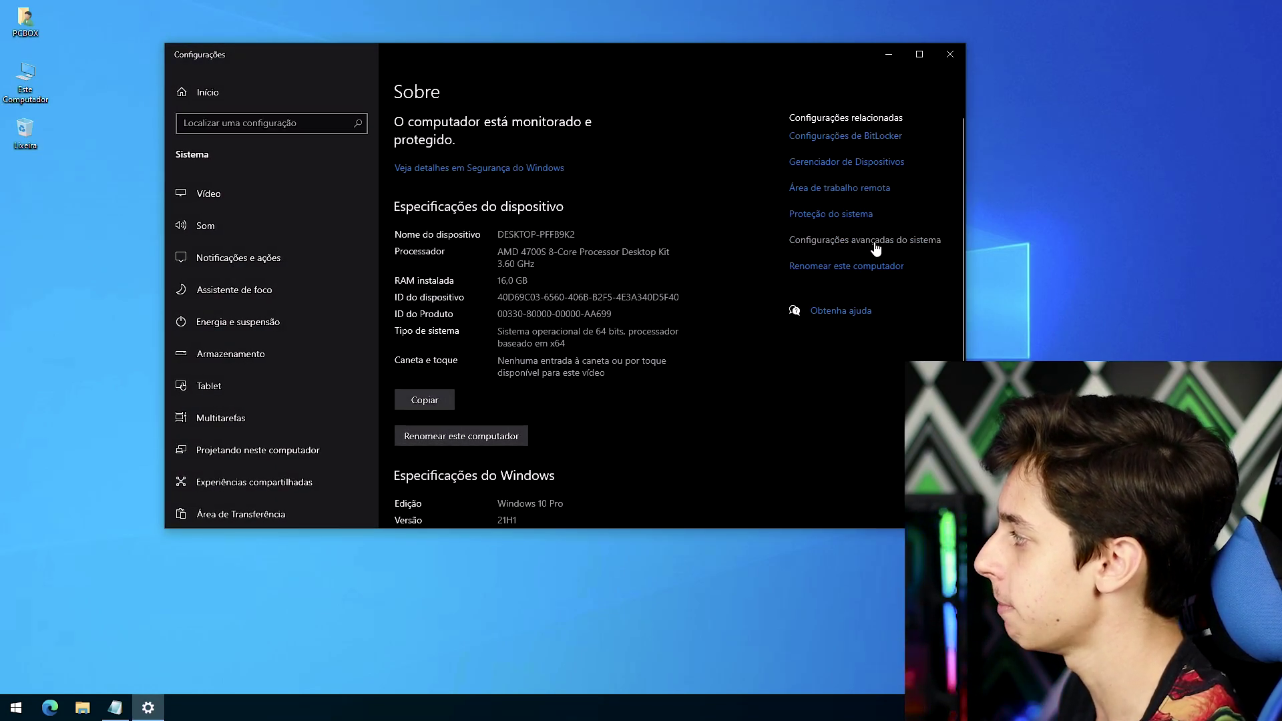
pyautogui.moveTo(242, 27); pyautogui.dragTo(379, 112)
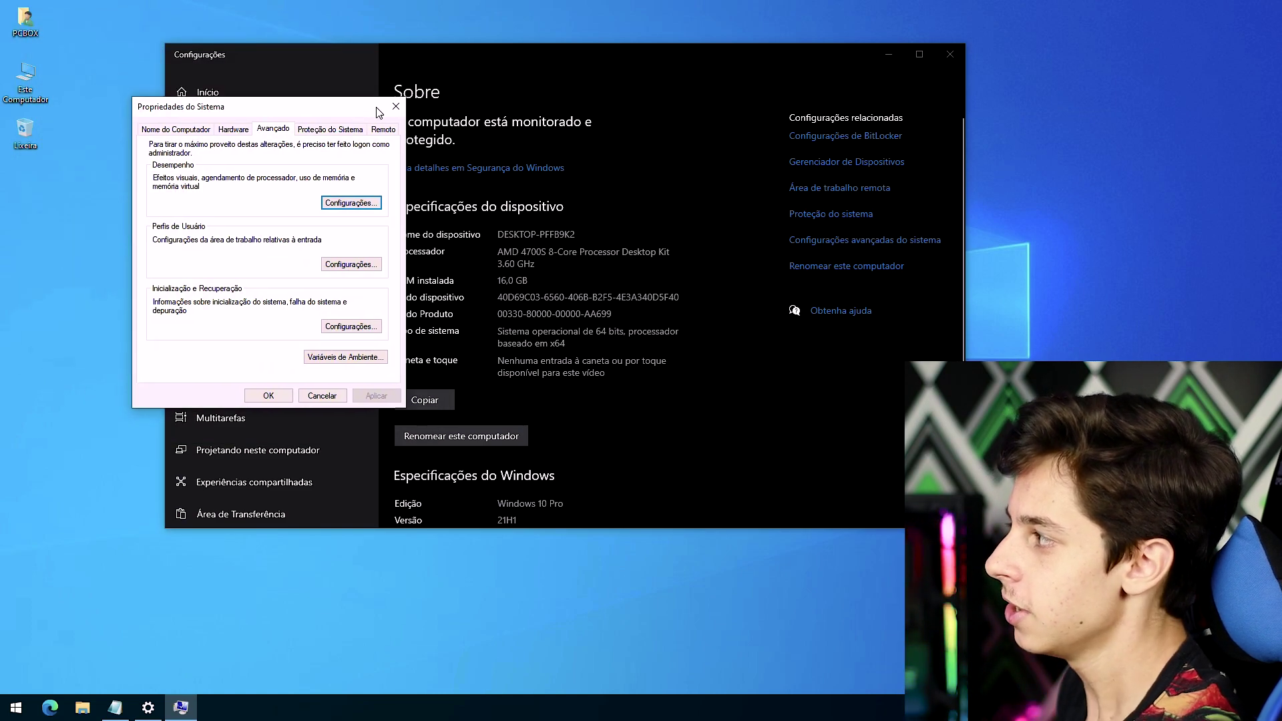
pyautogui.click(361, 207)
pyautogui.moveTo(262, 153); pyautogui.dragTo(264, 152)
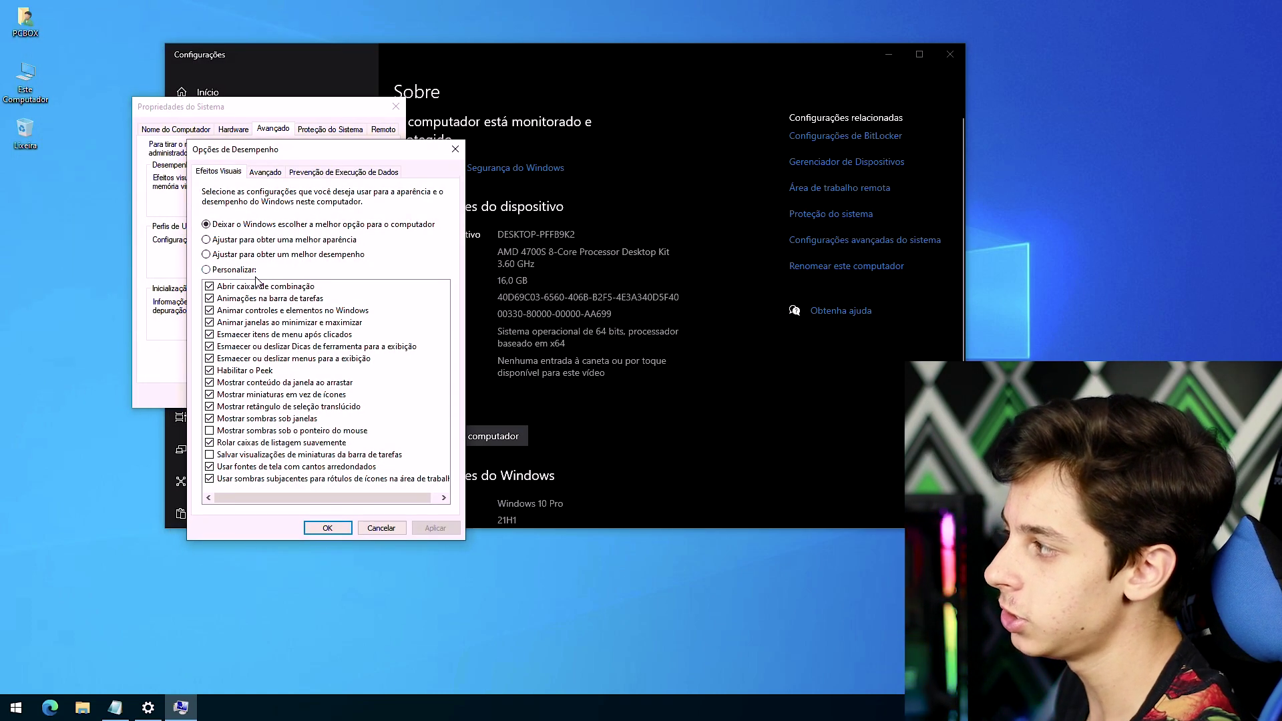
# Set the visual effects to "Ajustar para obter um melhor desempenho" in Opções de Desempenho
pyautogui.click(260, 287)
pyautogui.click(209, 286)
pyautogui.click(221, 302)
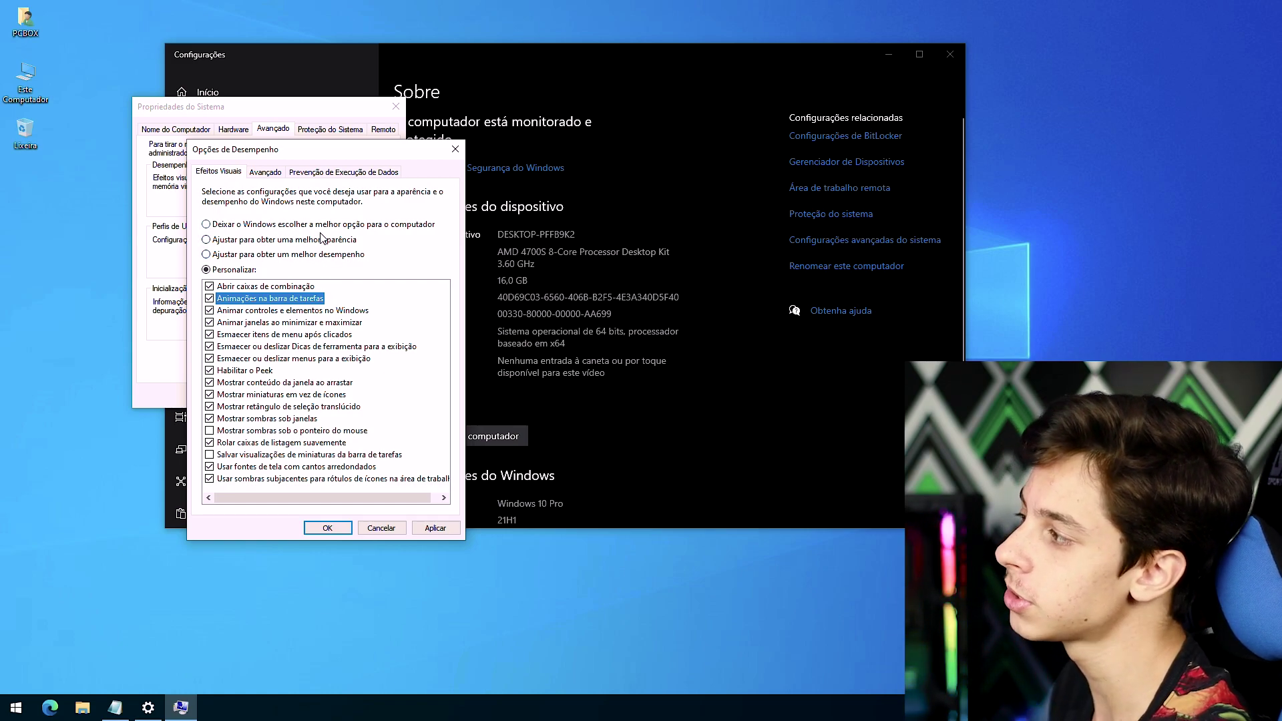
pyautogui.click(239, 257)
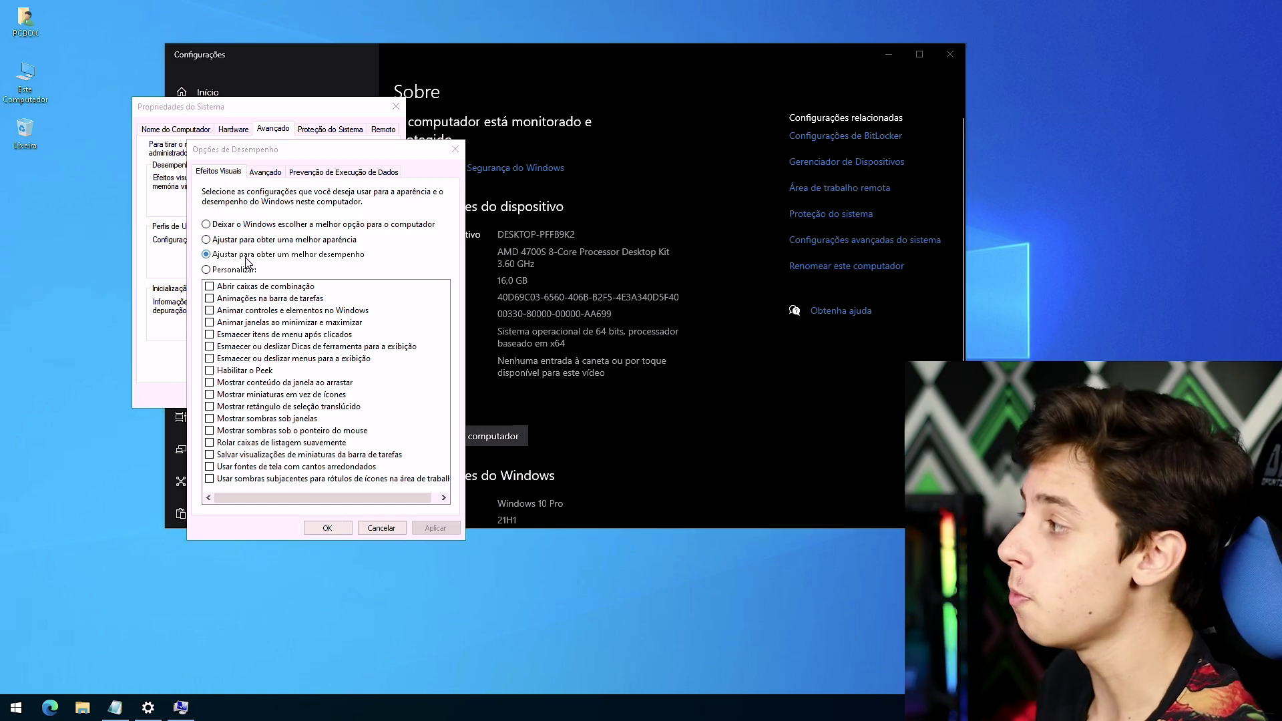
# Enable only "Mostrar miniaturas em vez de ícones" among the custom visual effects, apply it, and dismiss the open system windows
pyautogui.click(319, 267)
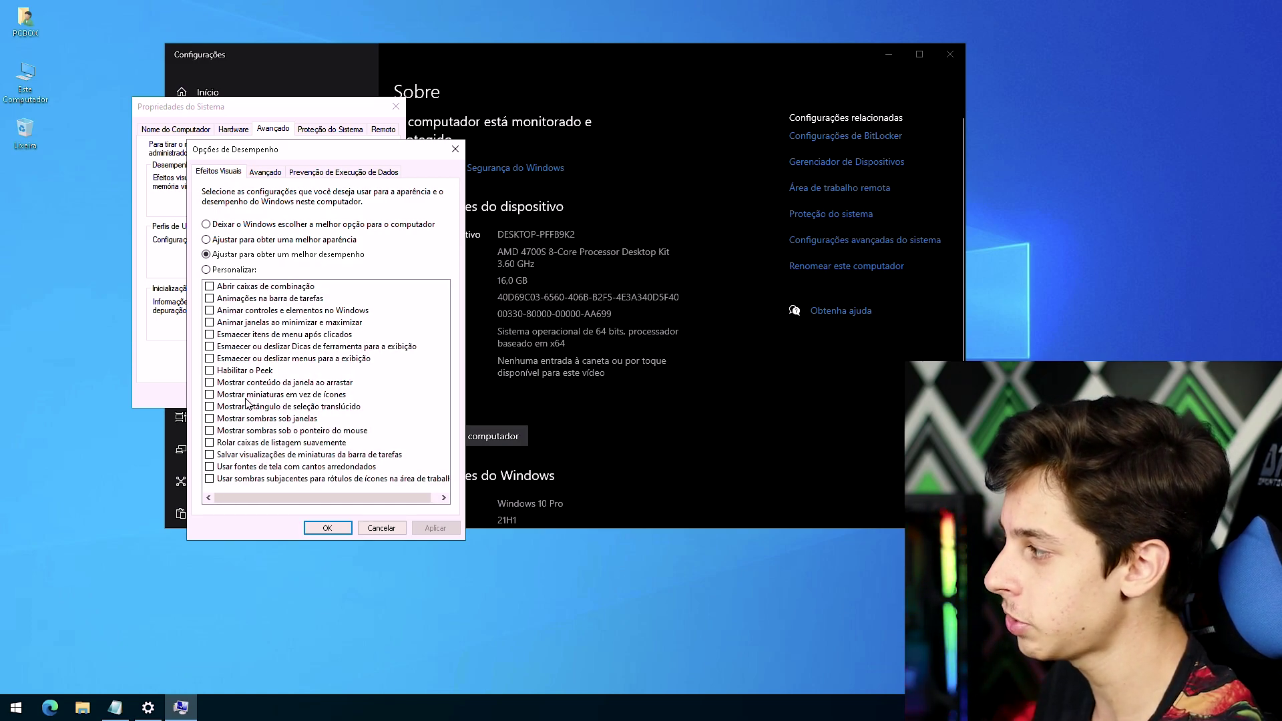
pyautogui.click(217, 395)
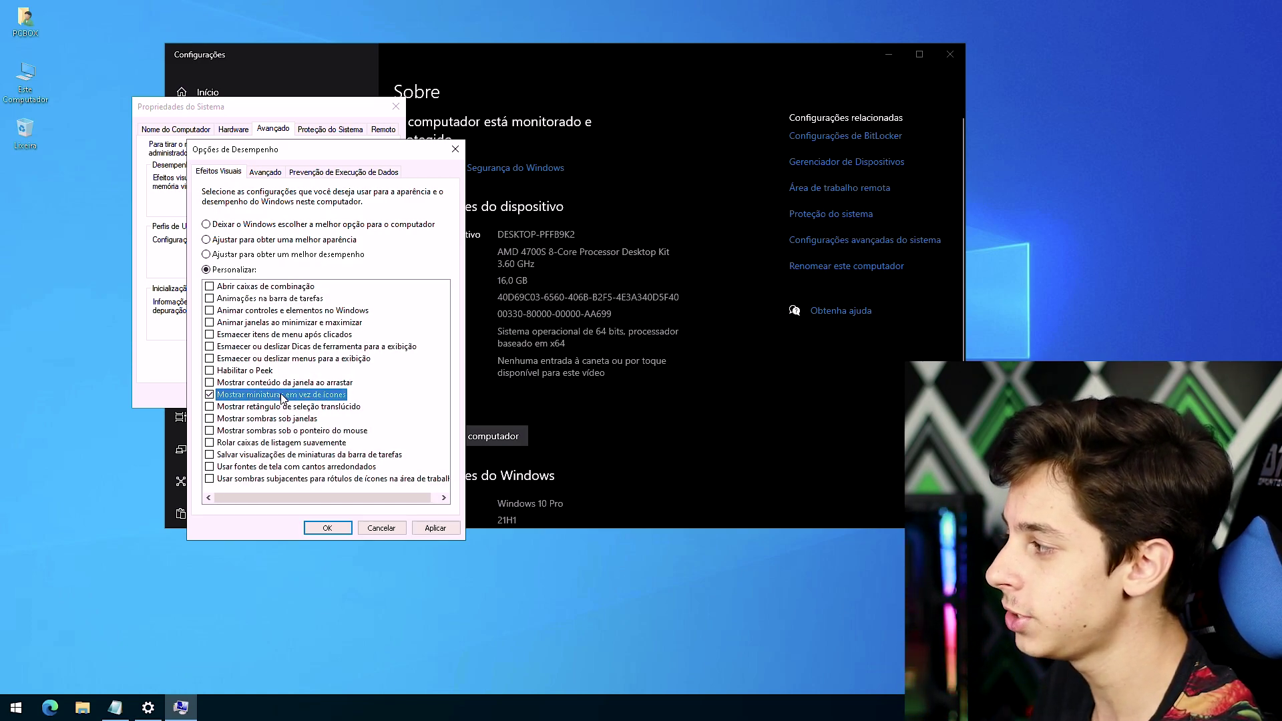
pyautogui.click(430, 528)
pyautogui.click(327, 527)
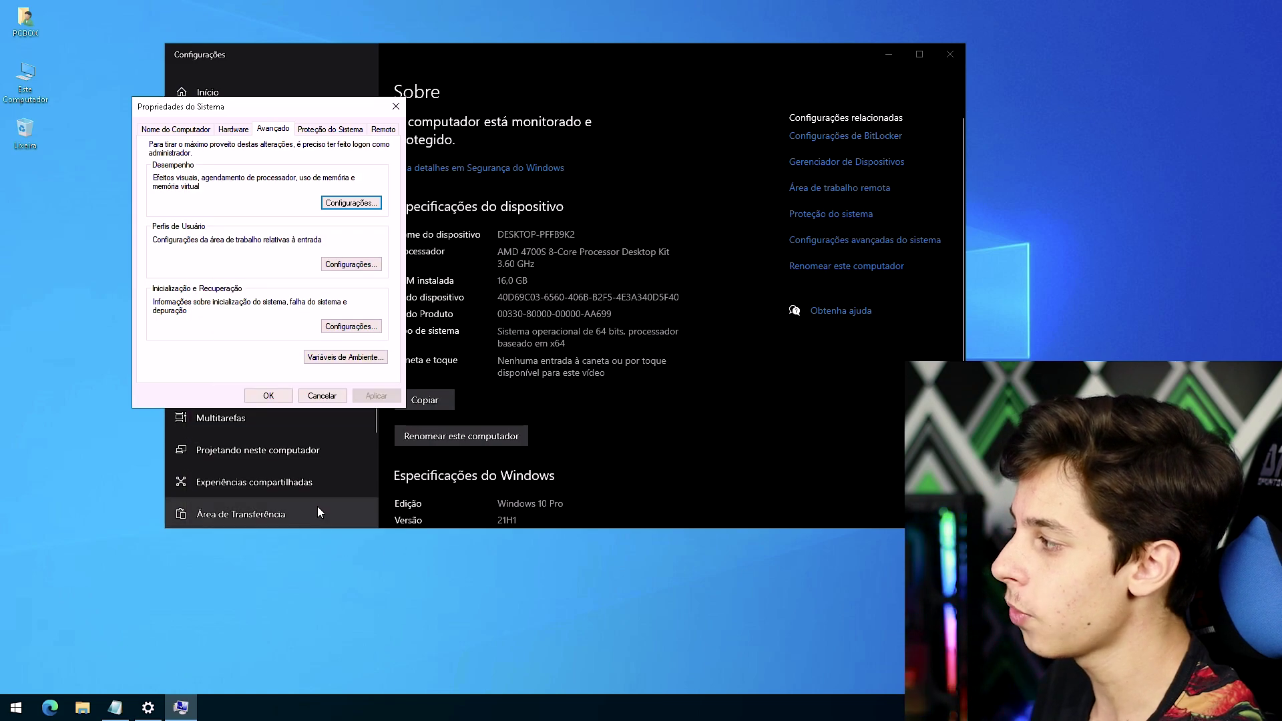
pyautogui.click(274, 398)
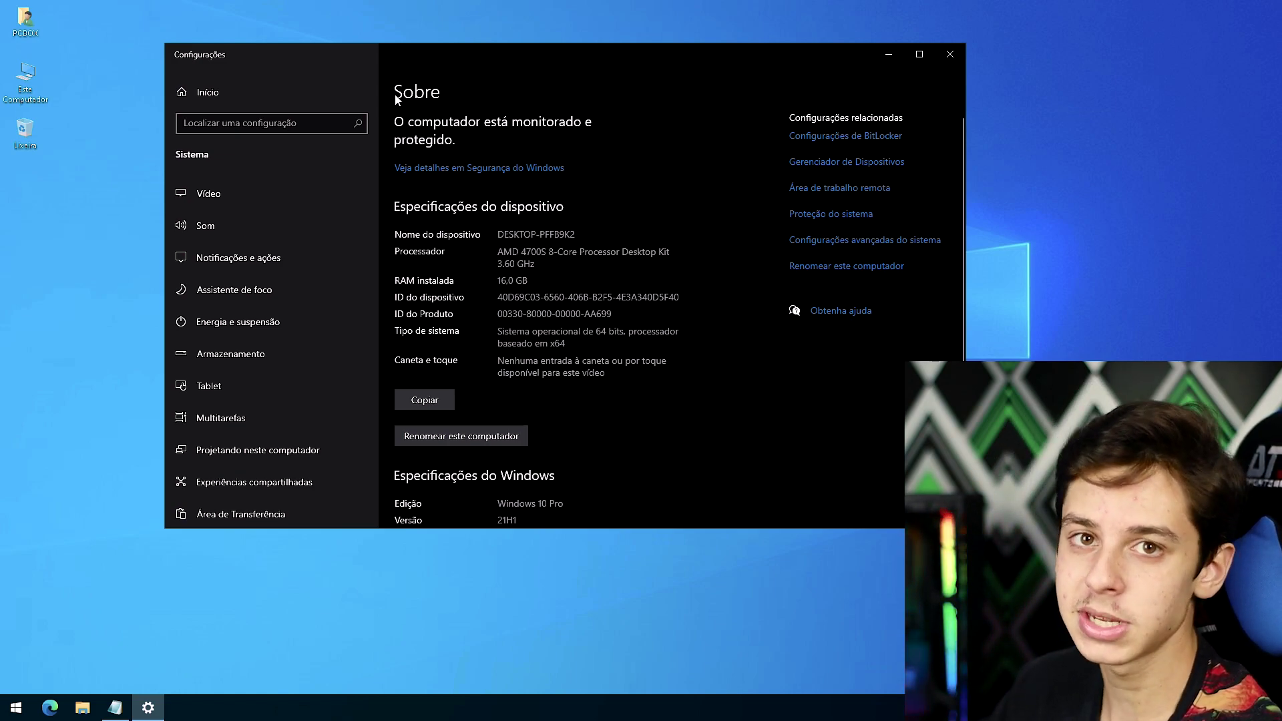
pyautogui.click(885, 59)
# Search for MSCONFIG and open Configuração do Sistema
pyautogui.press('super')
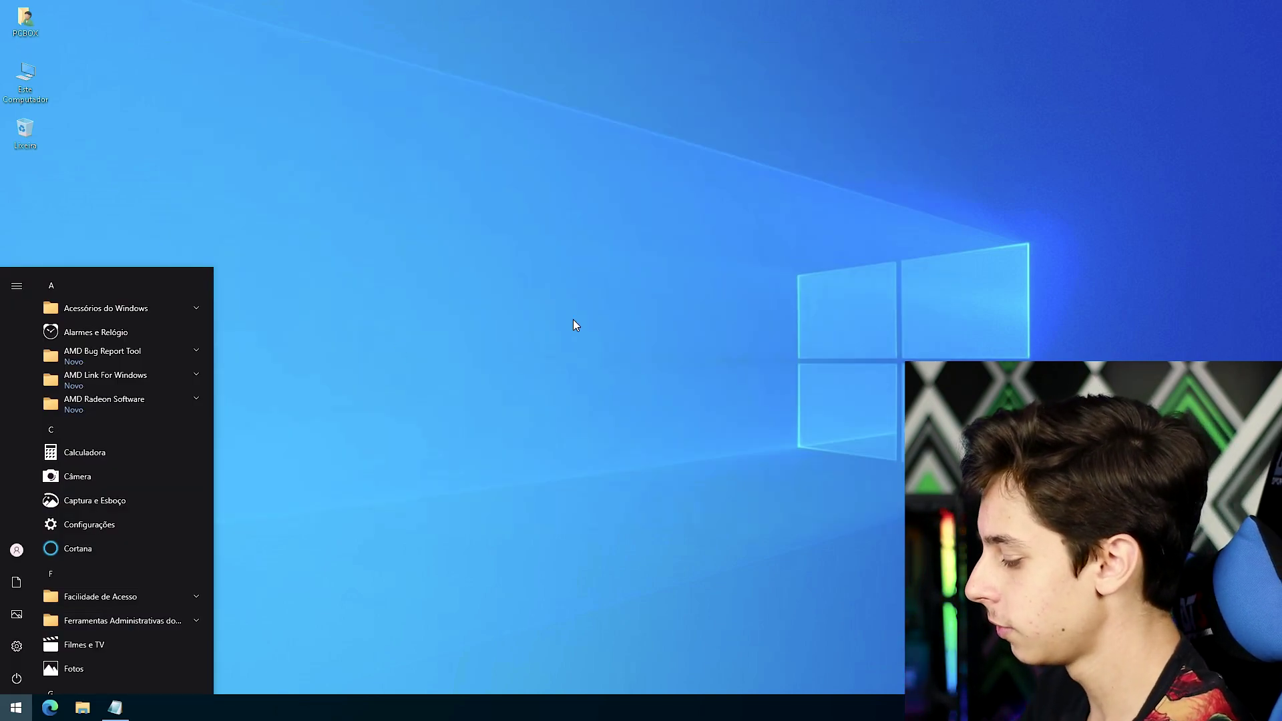
pyautogui.write('MSCONF')
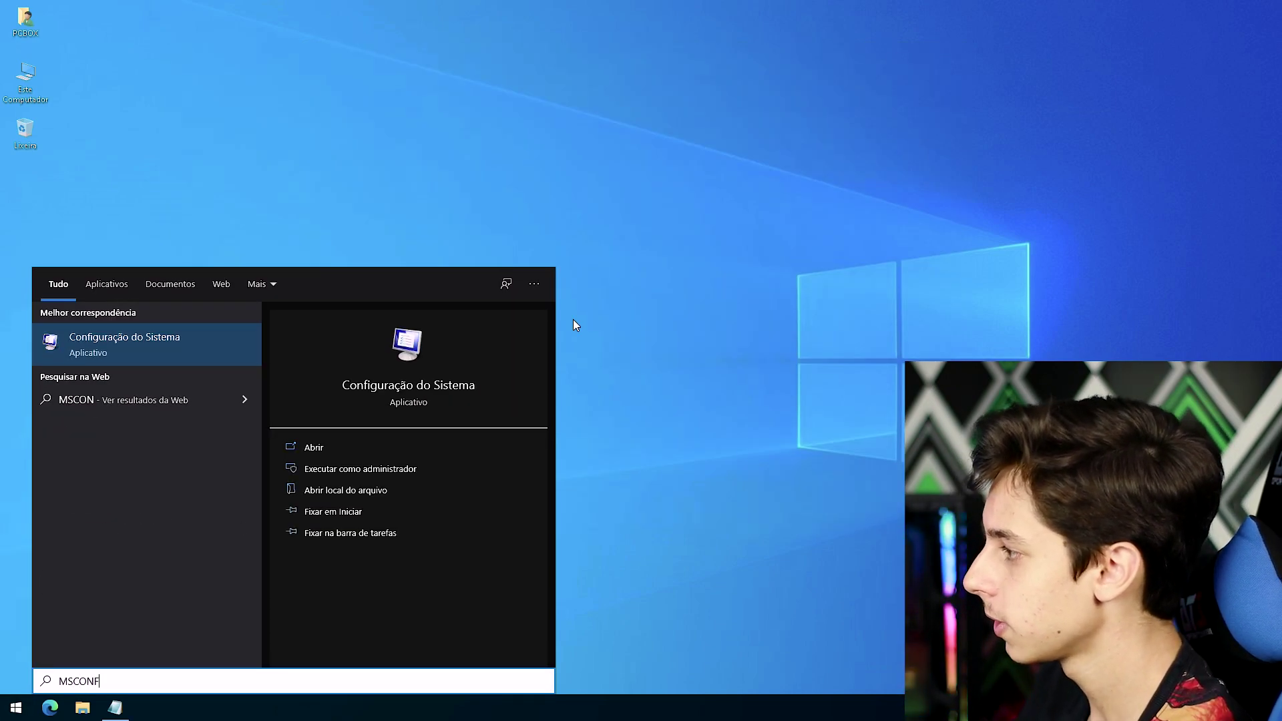
pyautogui.write('IG')
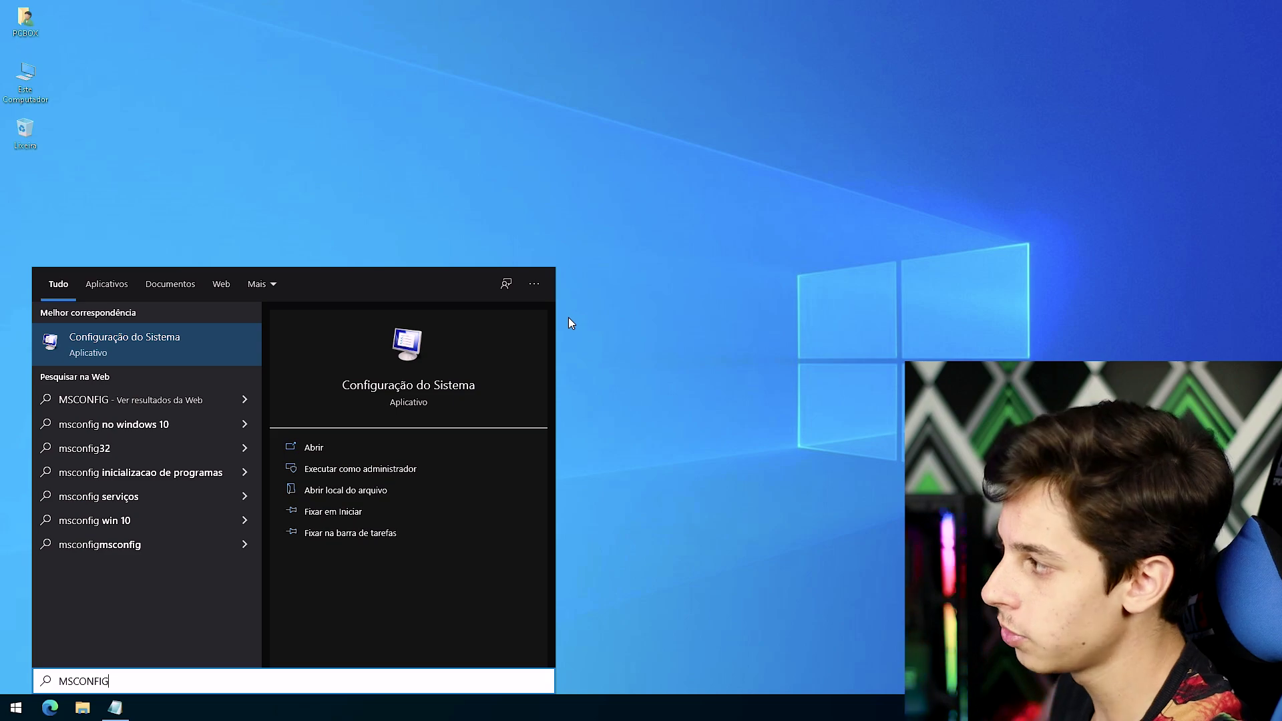
pyautogui.click(100, 340)
pyautogui.moveTo(518, 229); pyautogui.dragTo(430, 223)
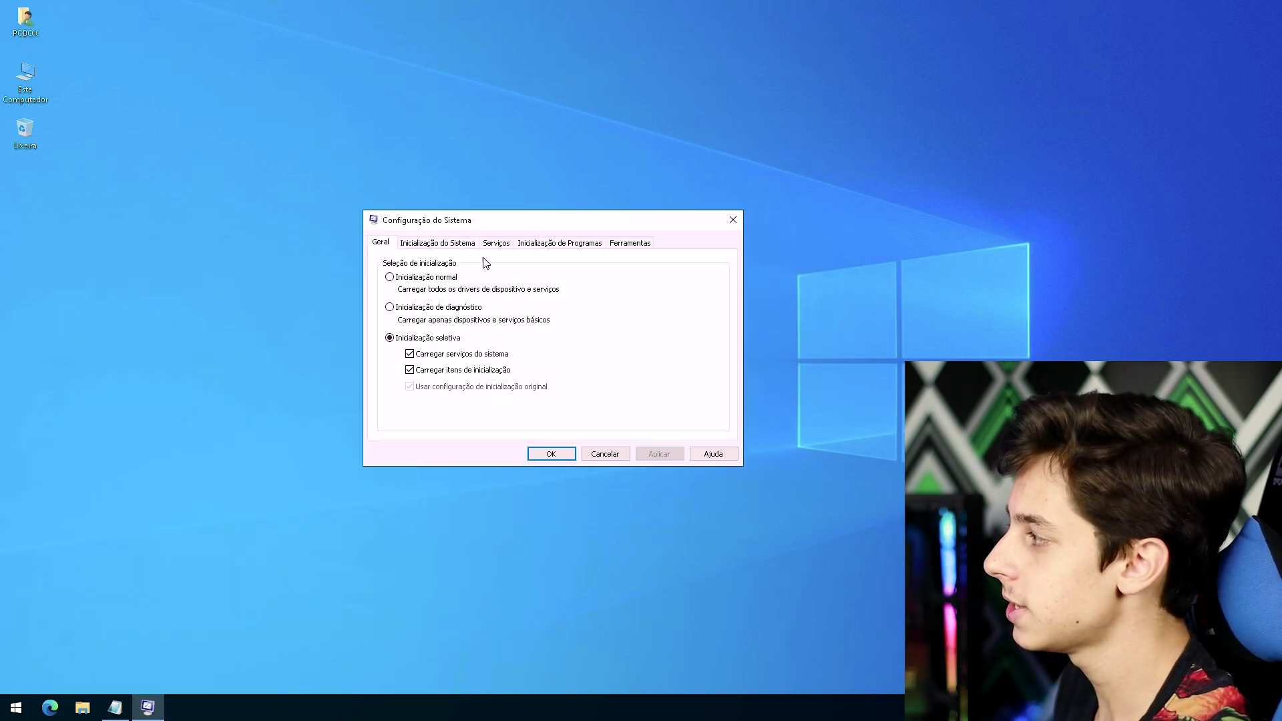
# Set the number of processors to 16 in the advanced boot options of Windows 10
pyautogui.click(438, 242)
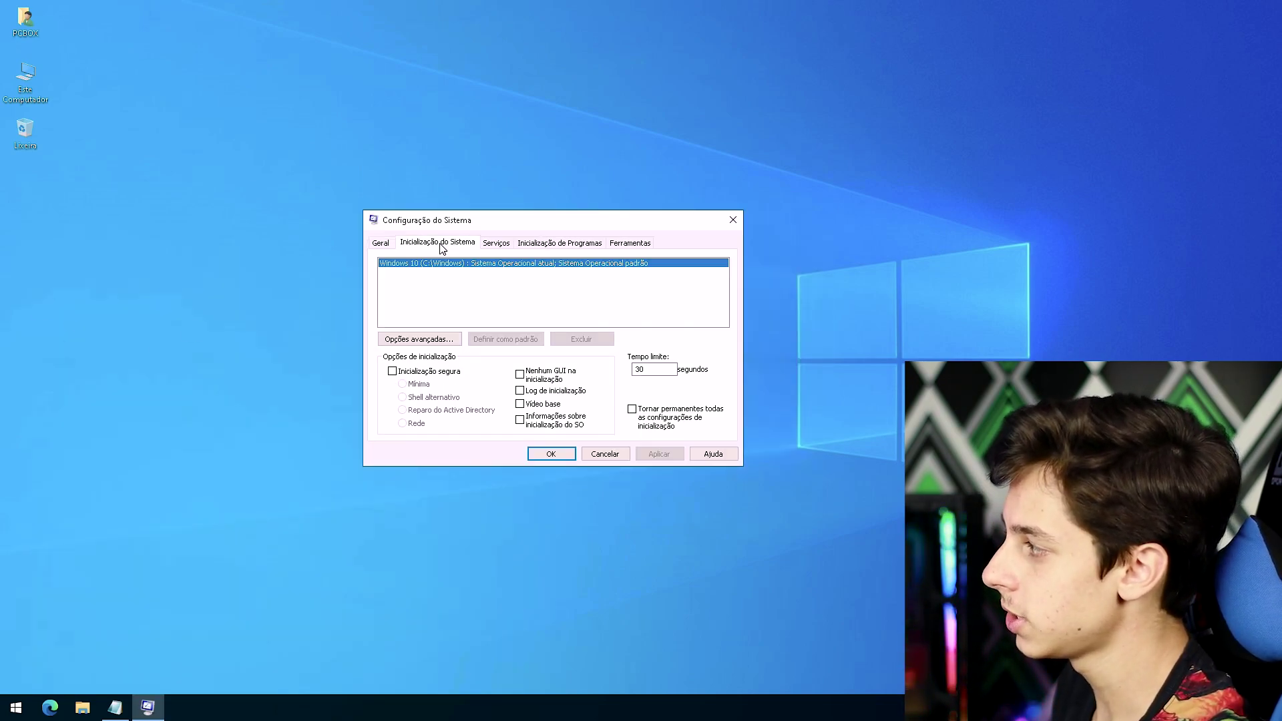
pyautogui.click(422, 342)
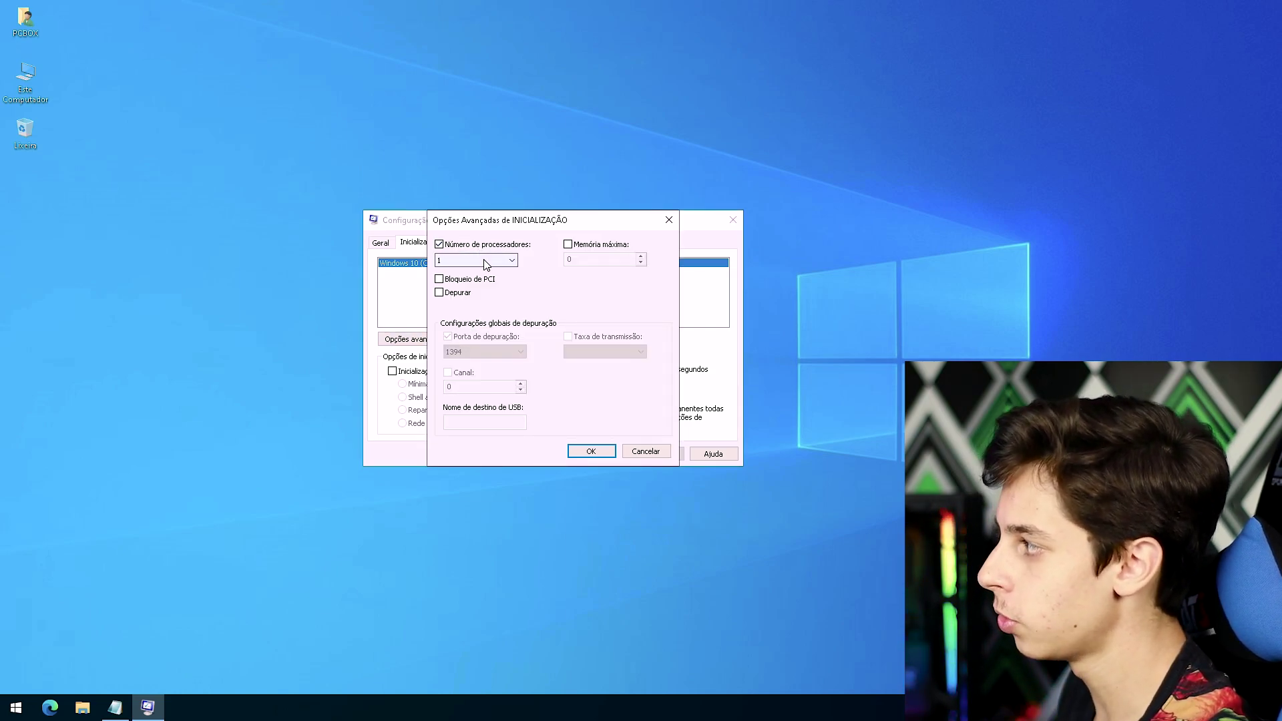
pyautogui.click(484, 261)
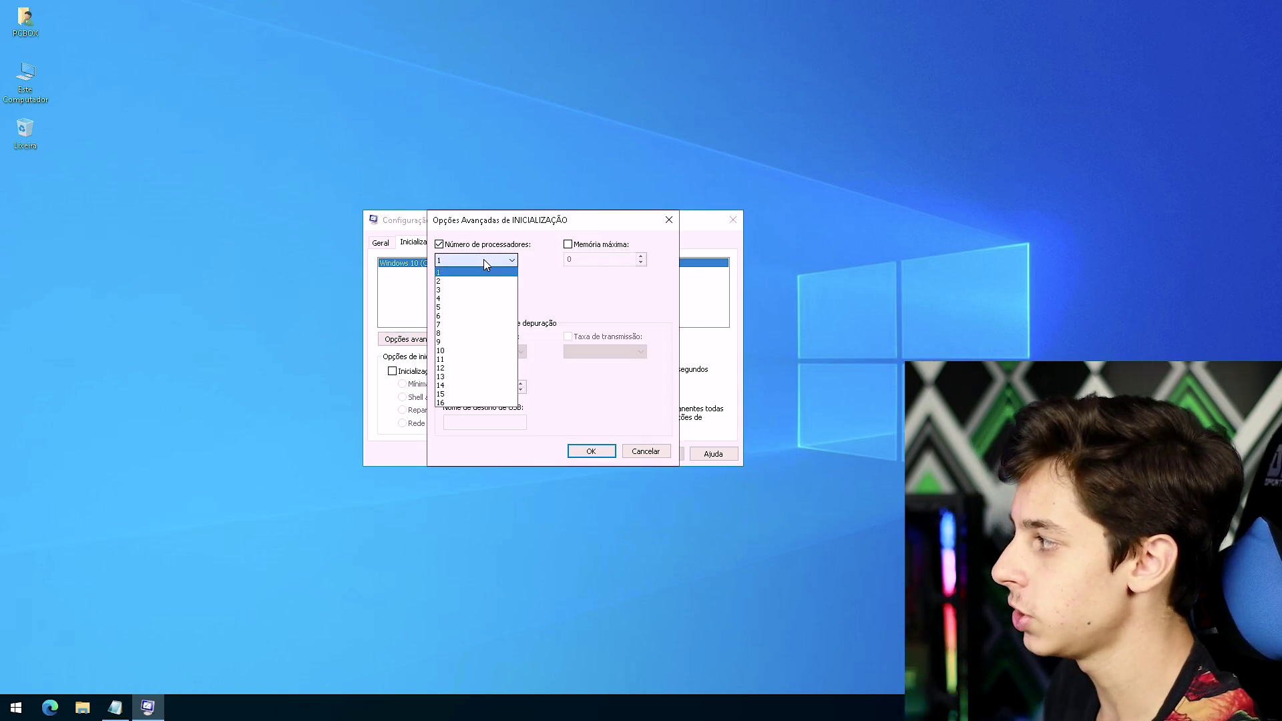
pyautogui.click(452, 404)
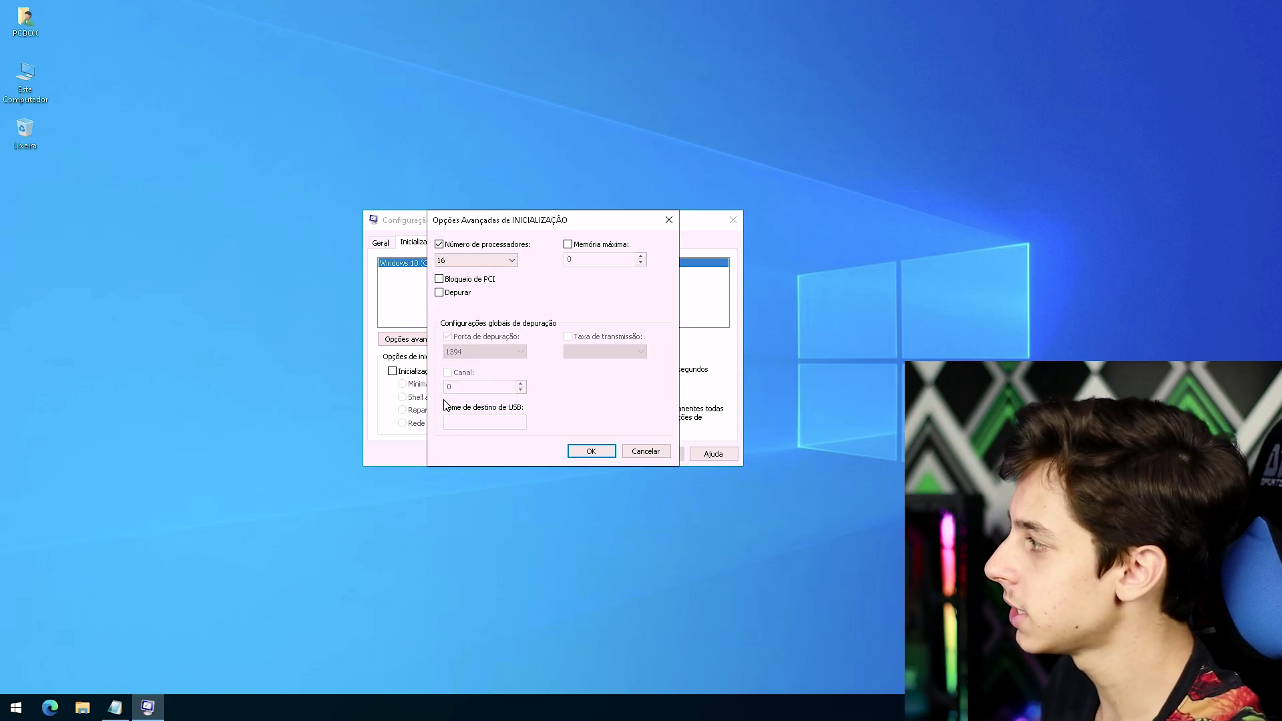
pyautogui.click(593, 451)
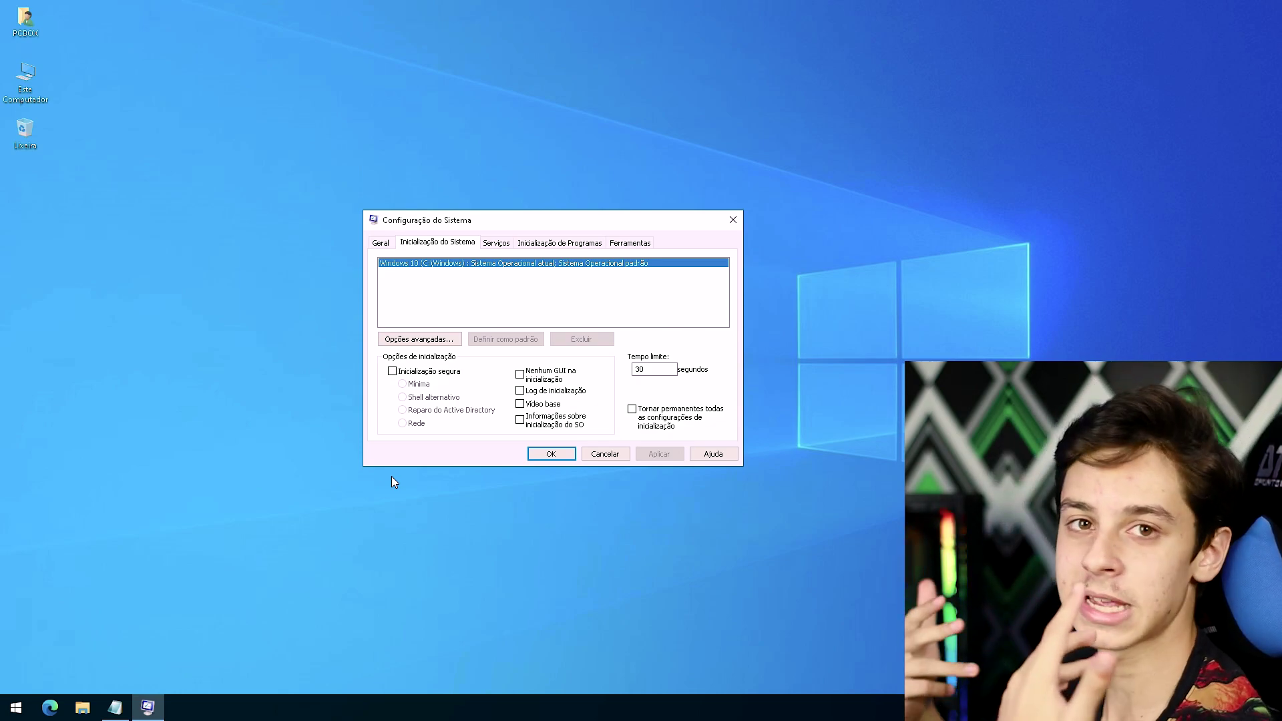
# Hide all Microsoft services in the services list and examine the remaining third-party services
pyautogui.click(497, 244)
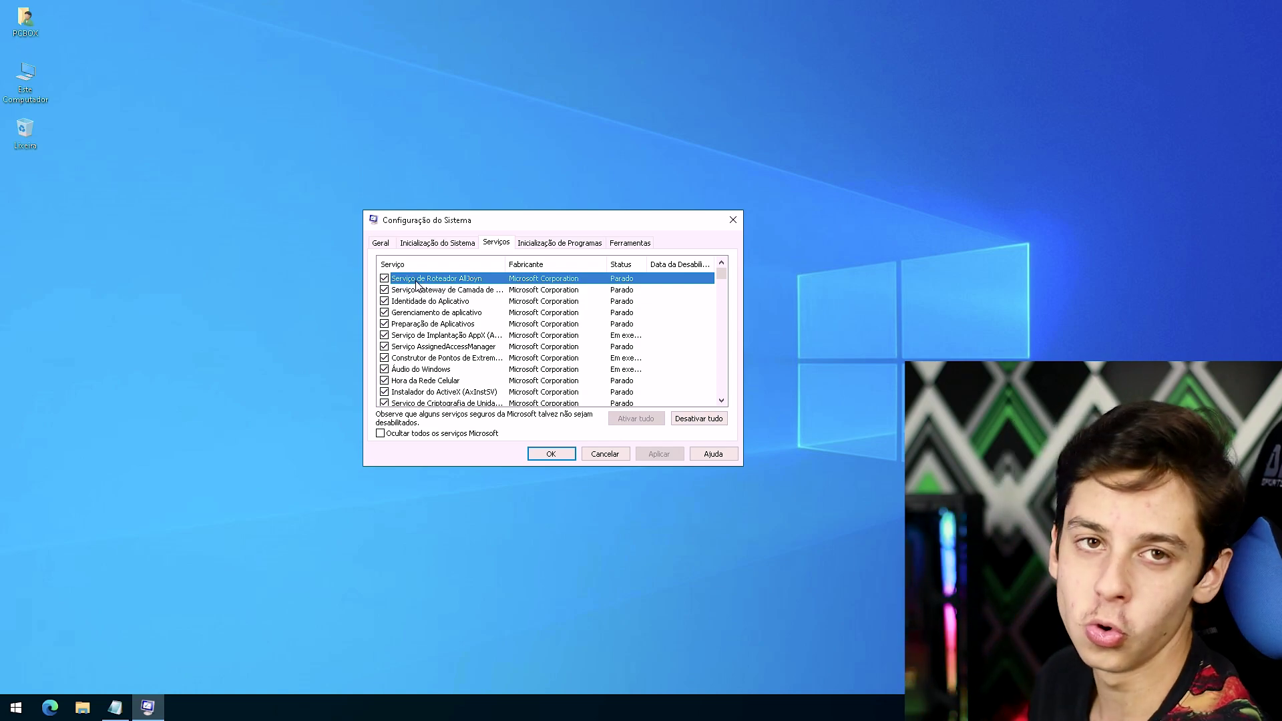
pyautogui.click(437, 433)
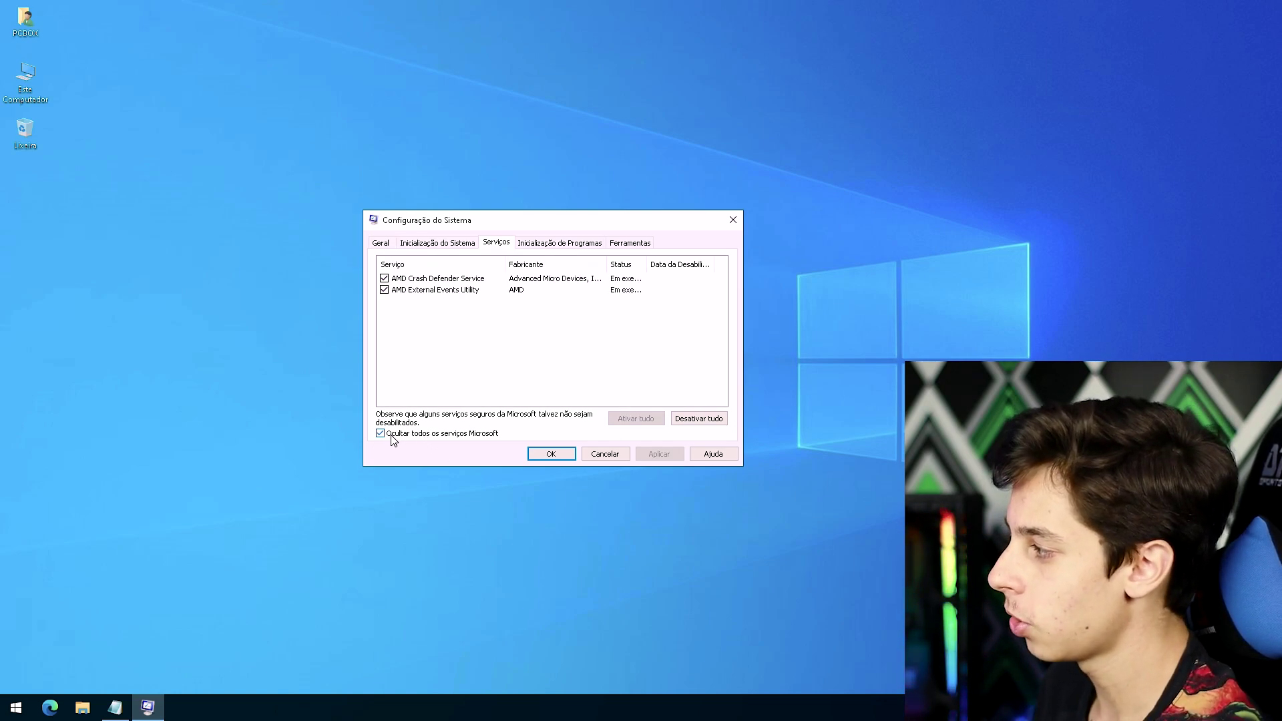
pyautogui.click(384, 290)
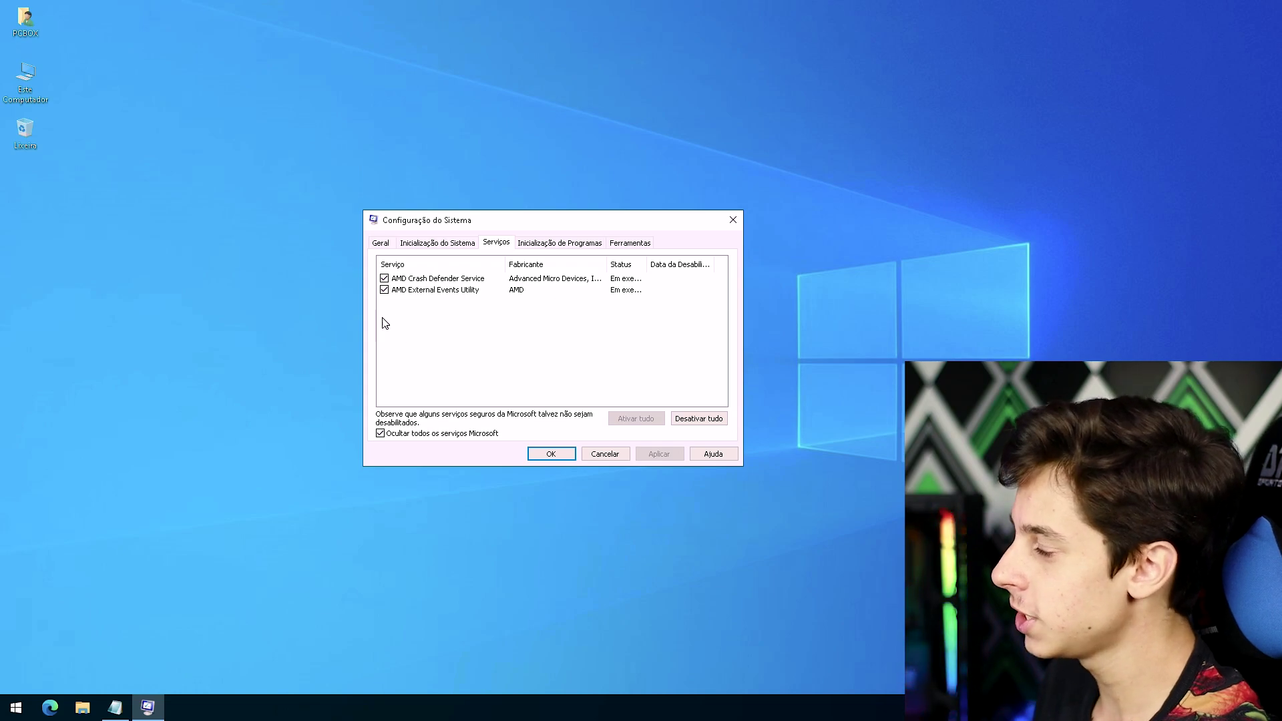
# Disable the Windows Security notification and Microsoft OneDrive startup items in Gerenciador de Tarefas, and close it
pyautogui.click(539, 245)
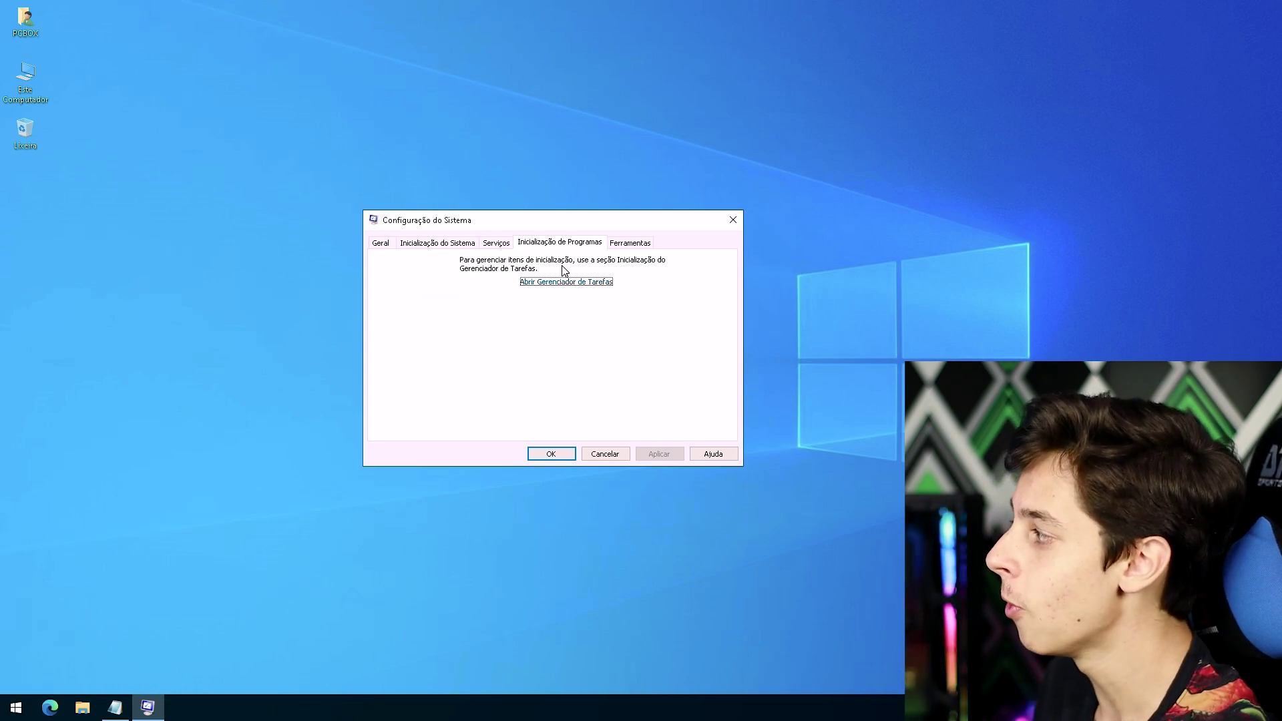
pyautogui.click(542, 284)
pyautogui.click(119, 186)
pyautogui.rightClick(120, 185)
pyautogui.click(109, 195)
pyautogui.rightClick(111, 191)
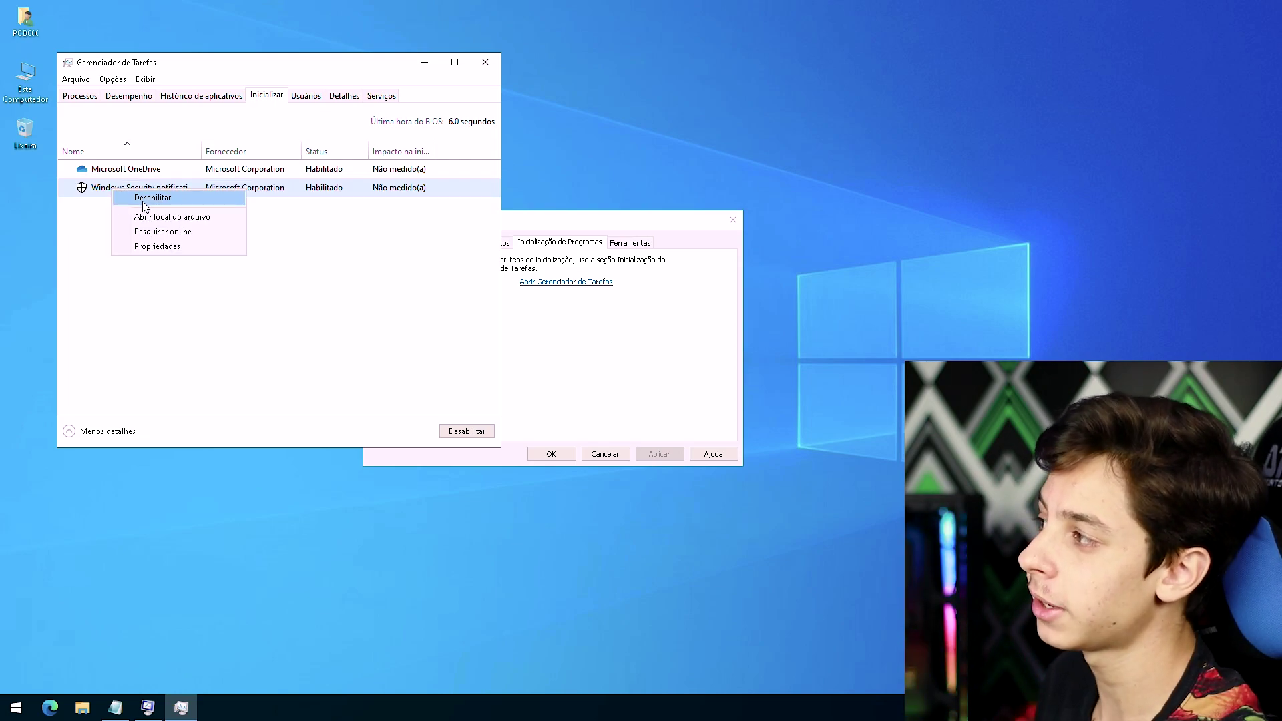
pyautogui.click(150, 199)
pyautogui.click(134, 173)
pyautogui.rightClick(124, 171)
pyautogui.click(159, 182)
pyautogui.click(485, 62)
# Confirm the changes in Configuração do Sistema and exit without restarting the computer
pyautogui.click(559, 454)
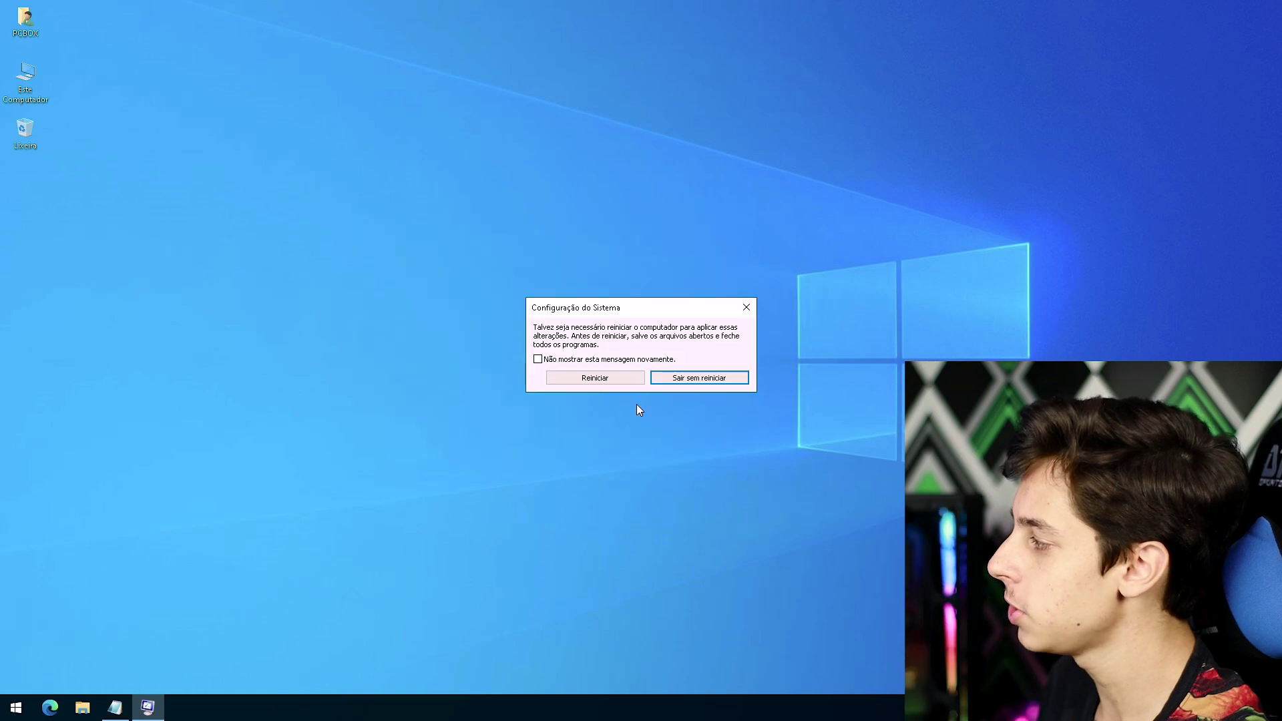
pyautogui.click(571, 375)
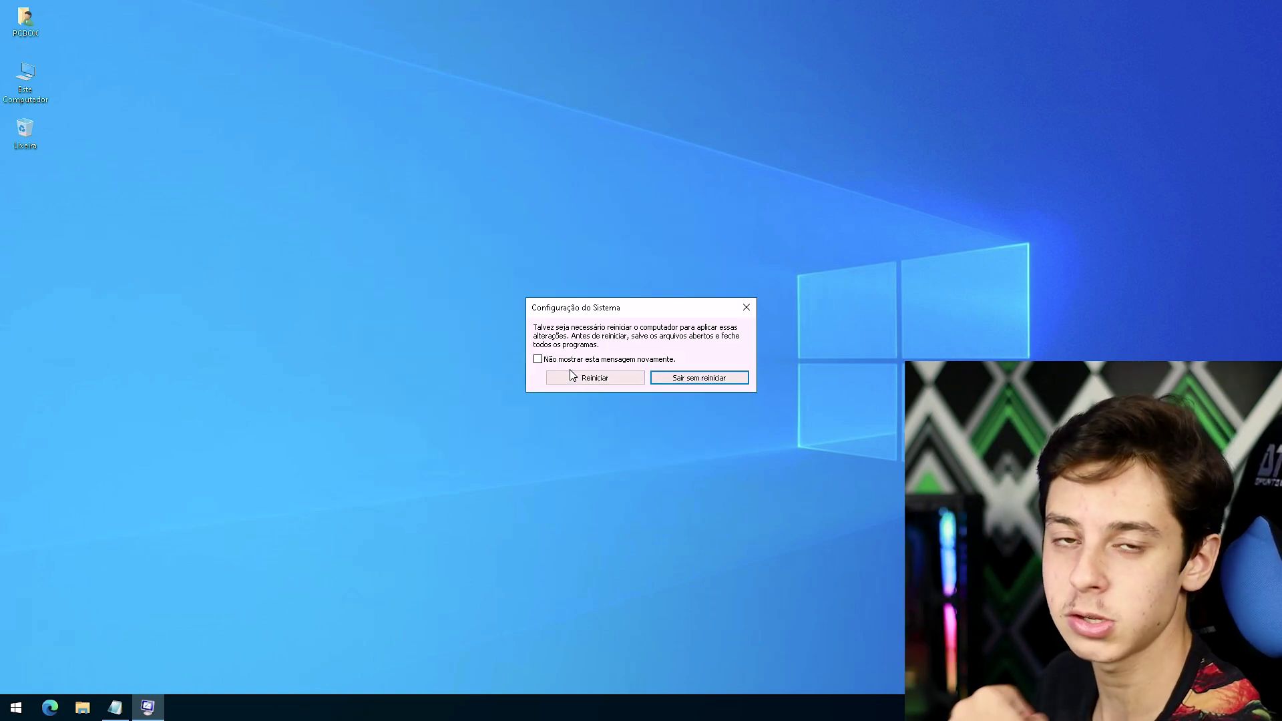
pyautogui.click(683, 378)
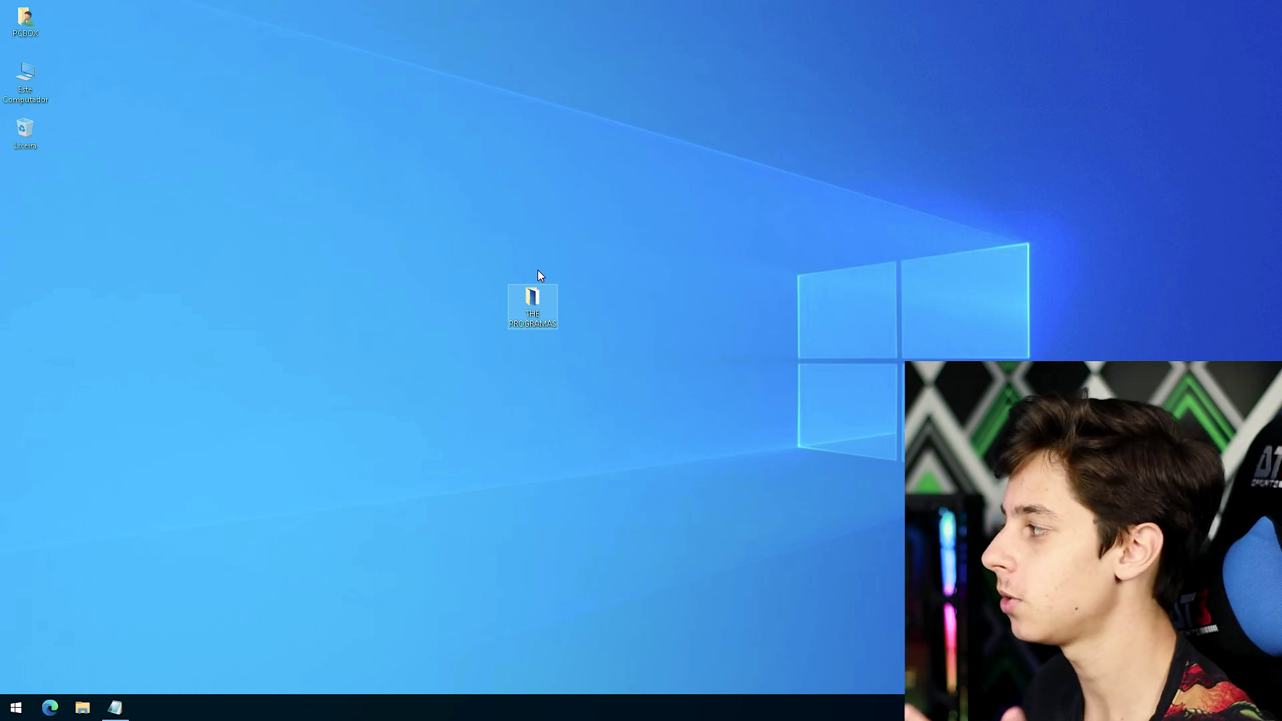
# Reposition the THE PROGRAMAS folder on the desktop and open it
pyautogui.click(539, 271)
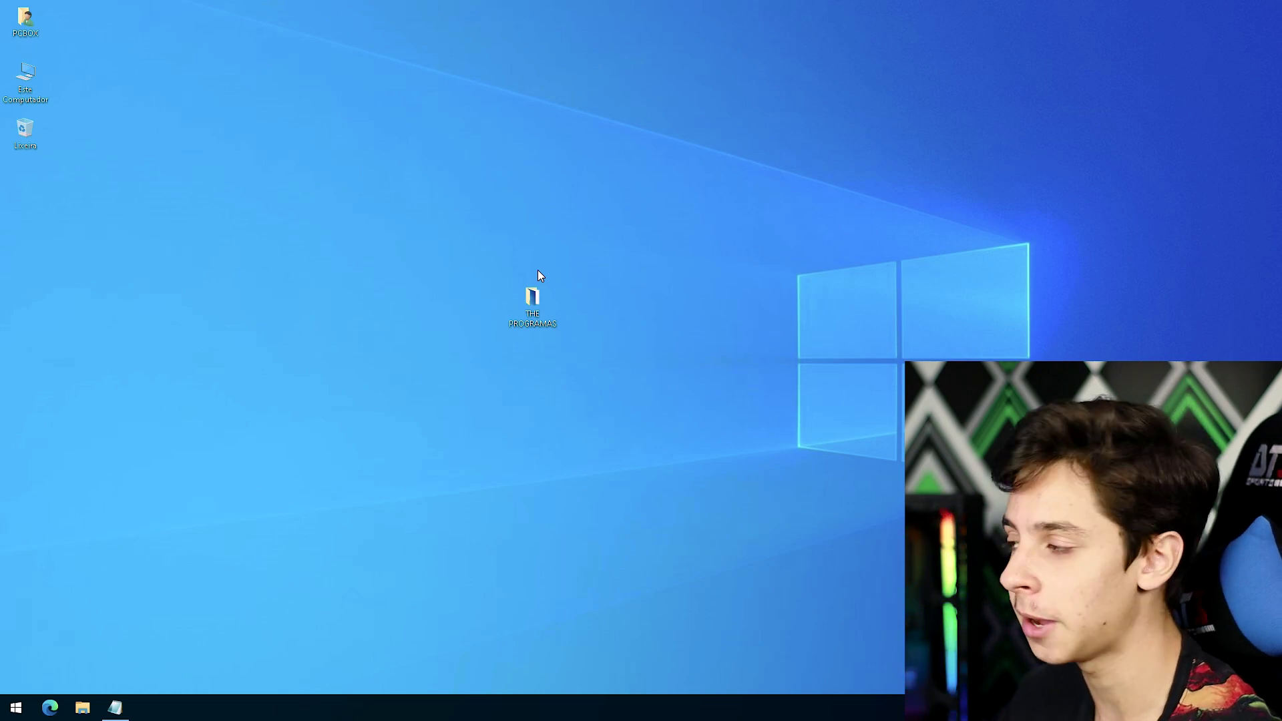
pyautogui.moveTo(532, 298); pyautogui.dragTo(421, 242)
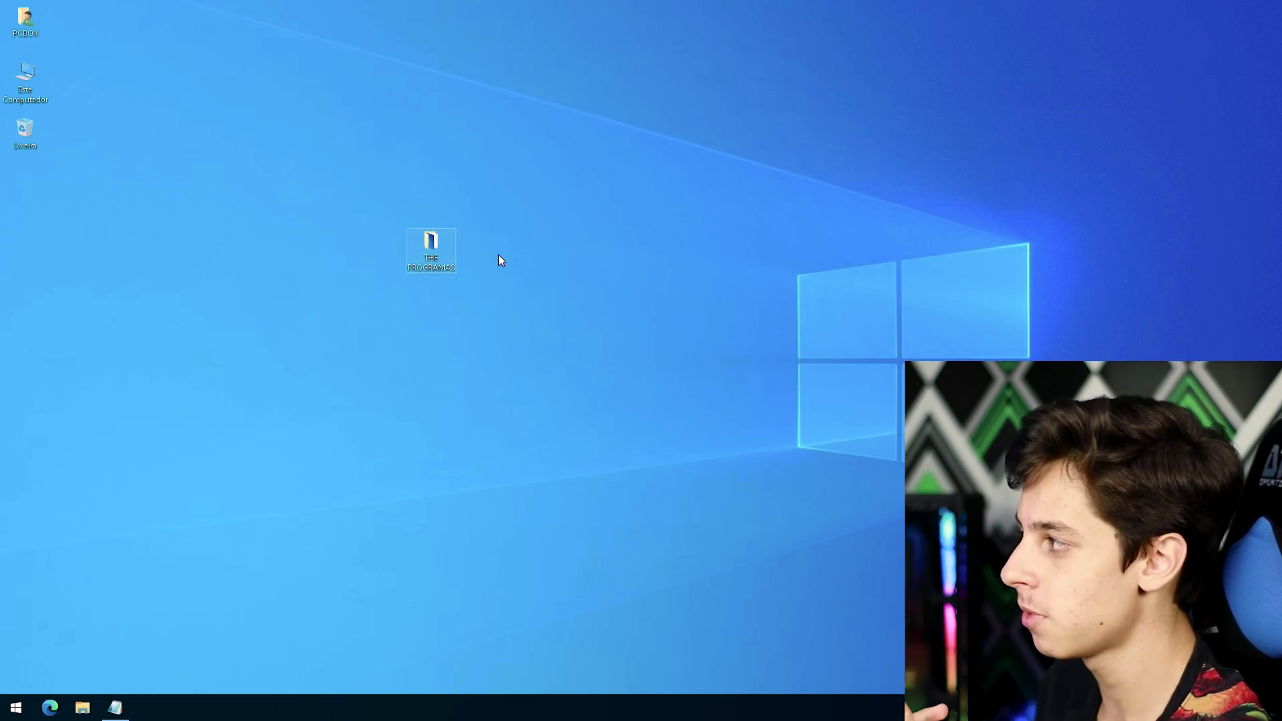
pyautogui.doubleClick(412, 240)
pyautogui.moveTo(467, 283); pyautogui.dragTo(454, 206)
pyautogui.click(422, 291)
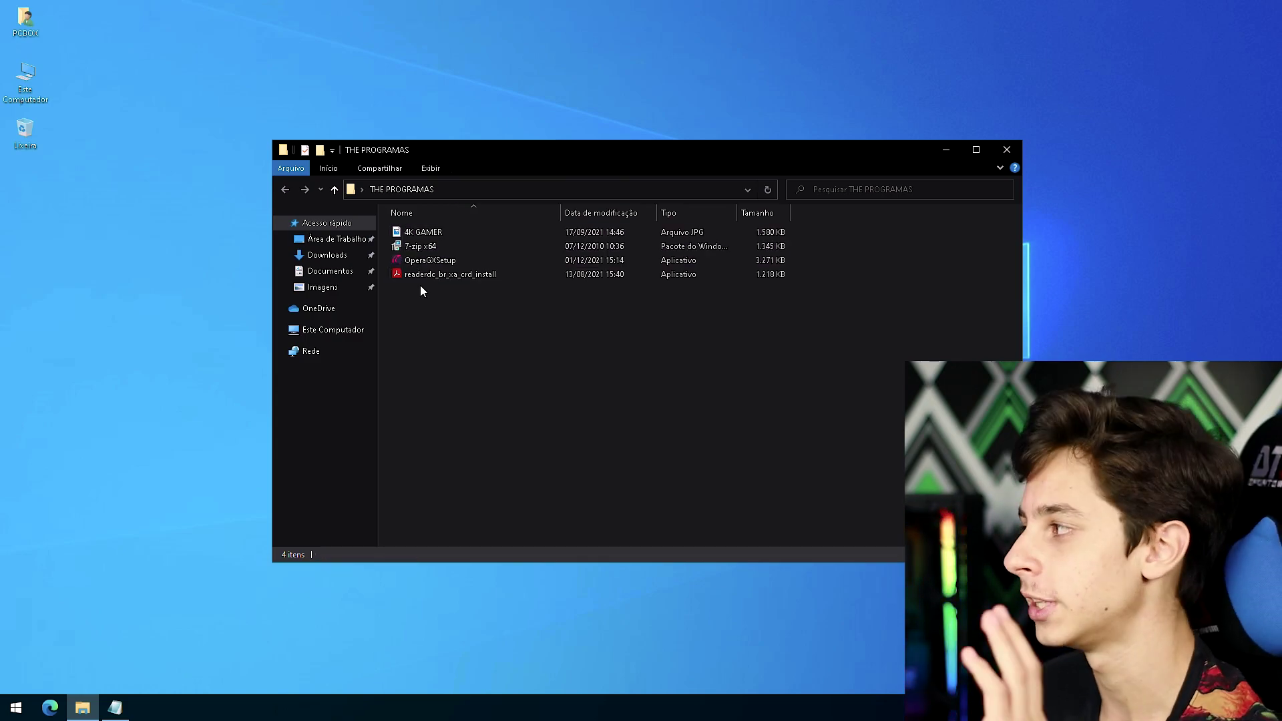
# Set the 4K GAMER image as the desktop background and minimize the folder window
pyautogui.click(415, 233)
pyautogui.rightClick(413, 233)
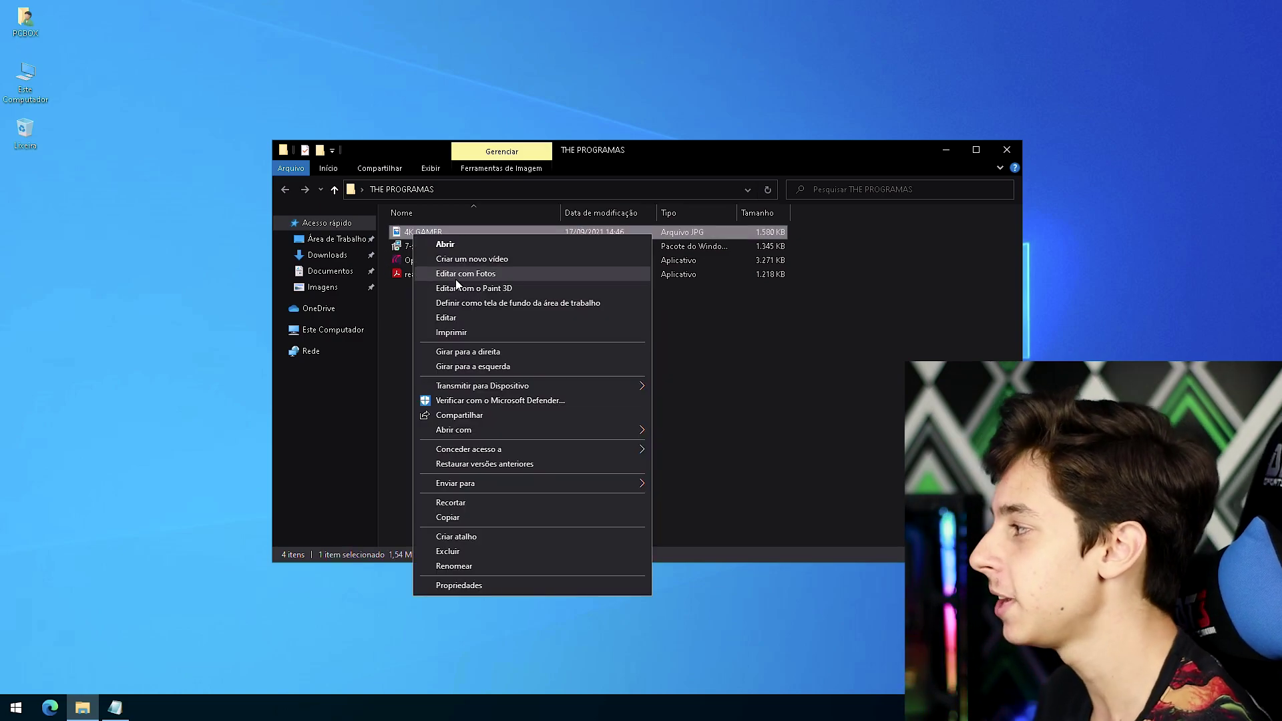
pyautogui.click(463, 304)
pyautogui.click(945, 149)
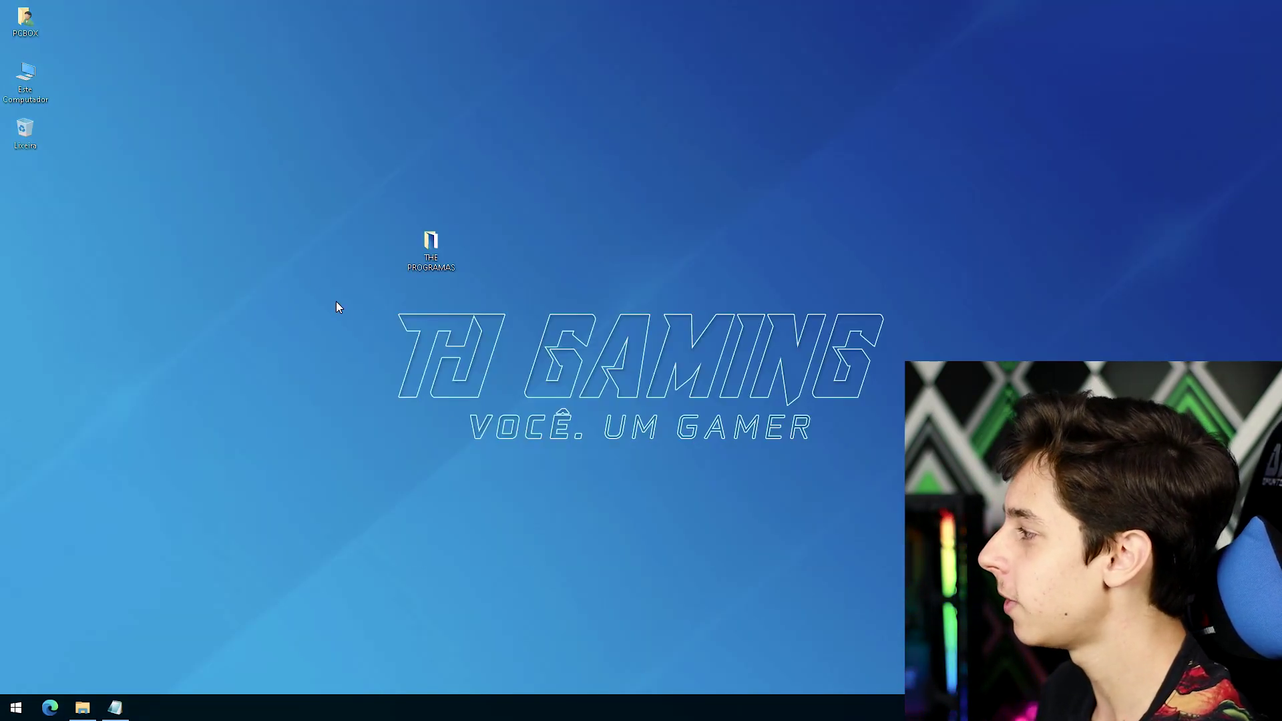
# Install 7-zip x64 from the THE PROGRAMAS folder, accepting the licence terms and allowing the installer to make changes
pyautogui.doubleClick(446, 247)
pyautogui.click(422, 246)
pyautogui.rightClick(404, 247)
pyautogui.click(438, 258)
pyautogui.click(708, 457)
pyautogui.click(600, 426)
pyautogui.click(709, 458)
pyautogui.click(709, 457)
pyautogui.click(708, 457)
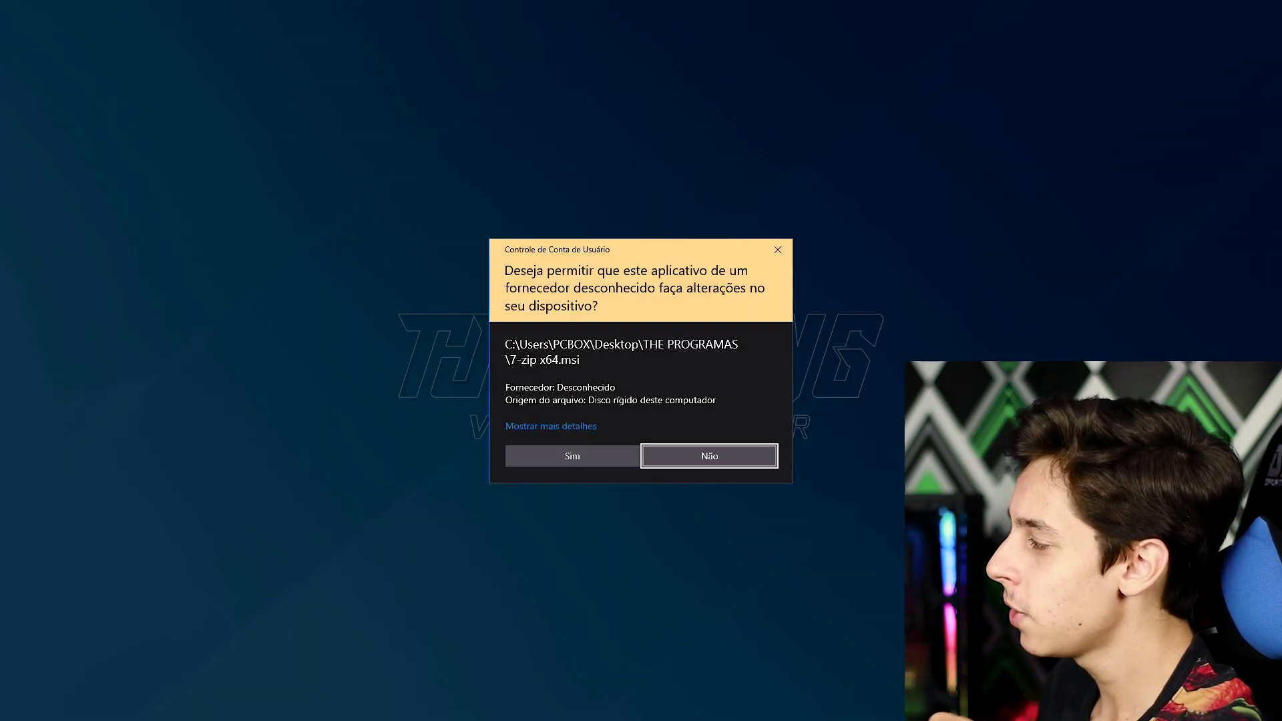
pyautogui.click(538, 461)
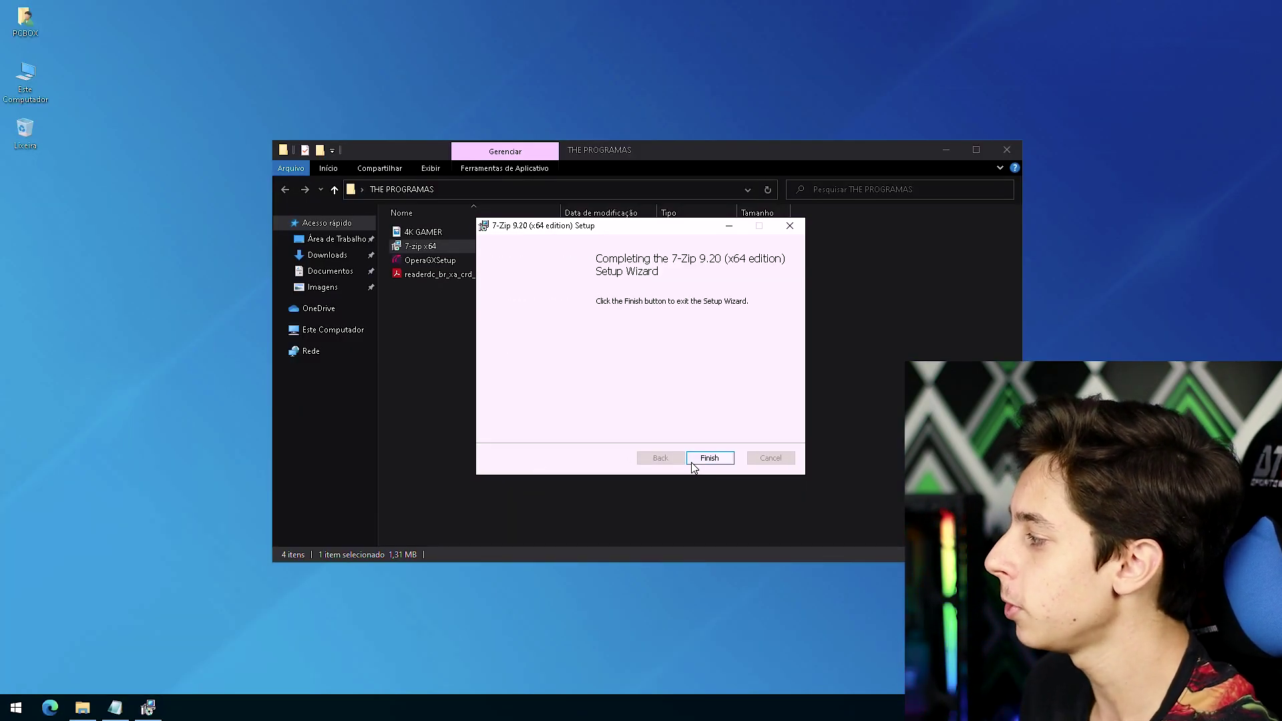
pyautogui.click(699, 462)
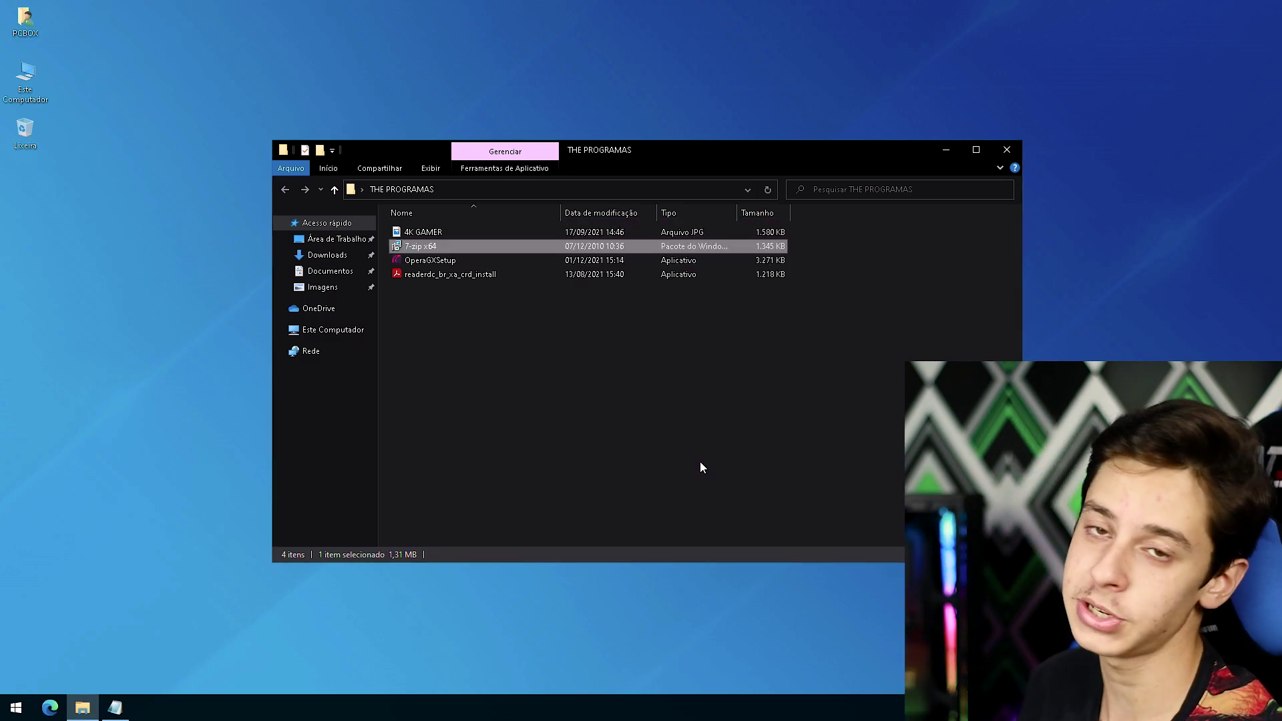
# Point out the Reader and Opera GX installers, minimize the folder window, and place the THE PROGRAMAS folder below Lixeira on the desktop
pyautogui.click(405, 277)
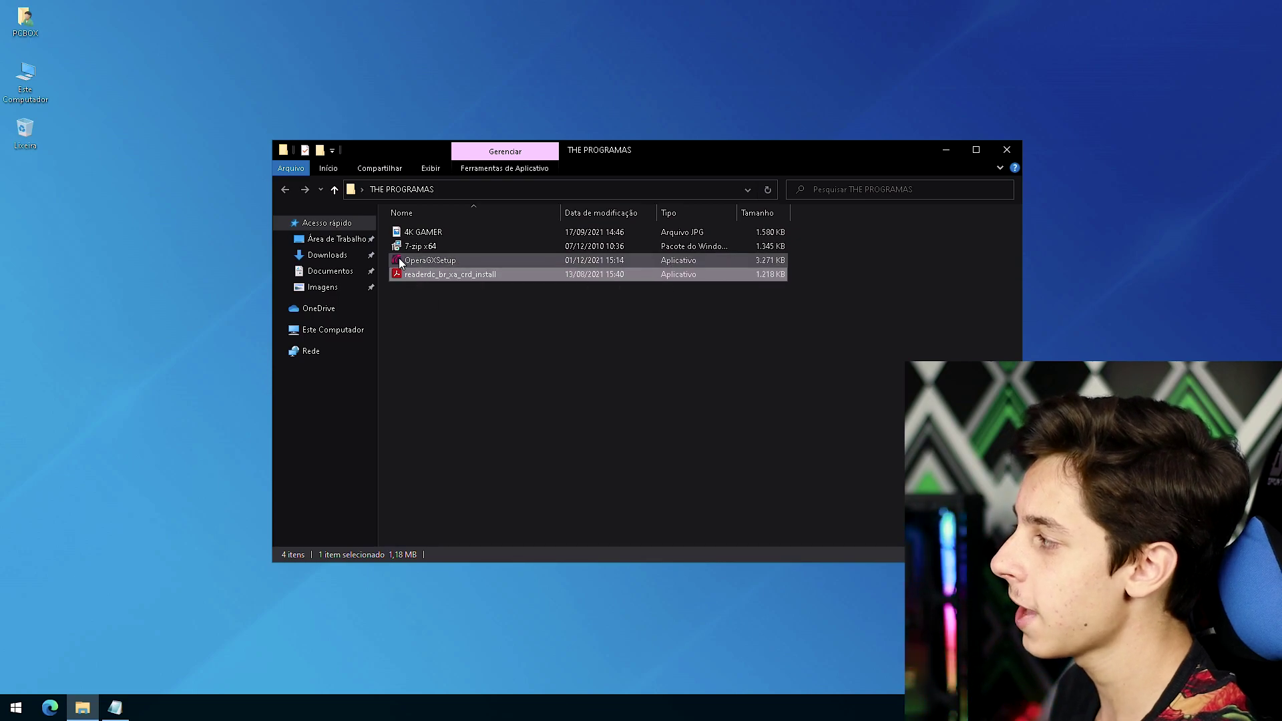
pyautogui.click(399, 260)
pyautogui.click(945, 150)
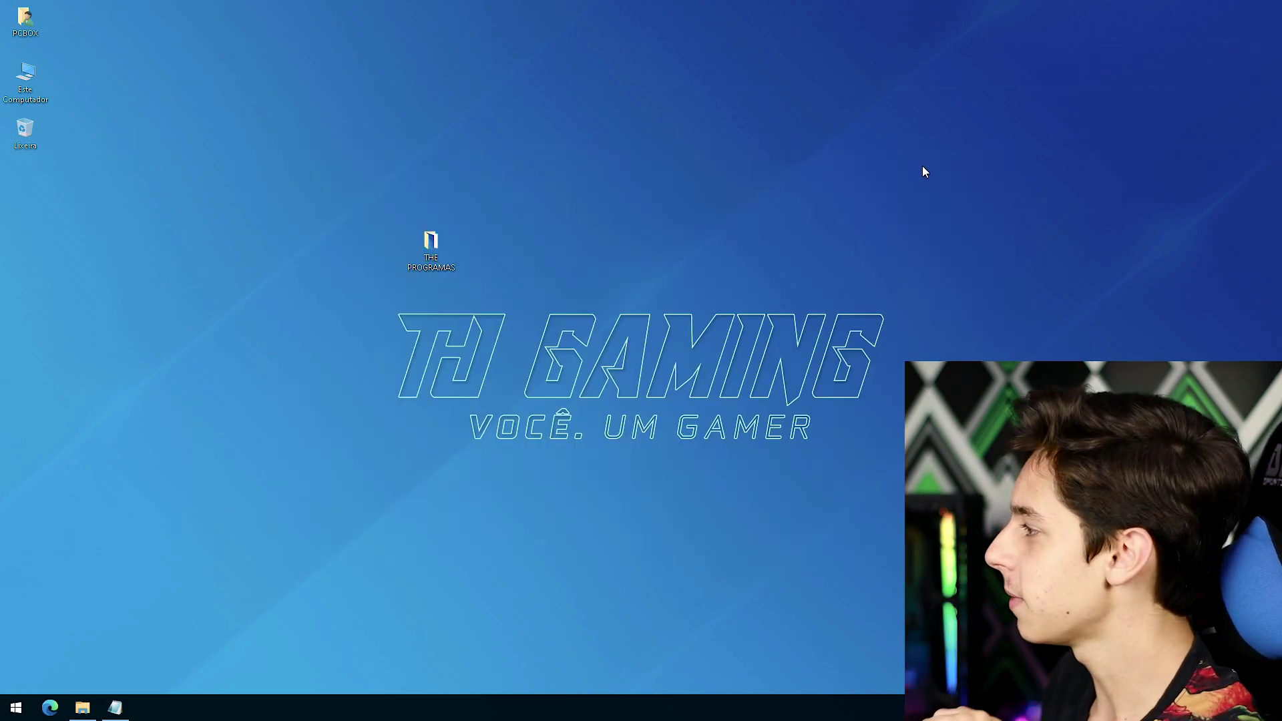
pyautogui.moveTo(430, 242); pyautogui.dragTo(29, 179)
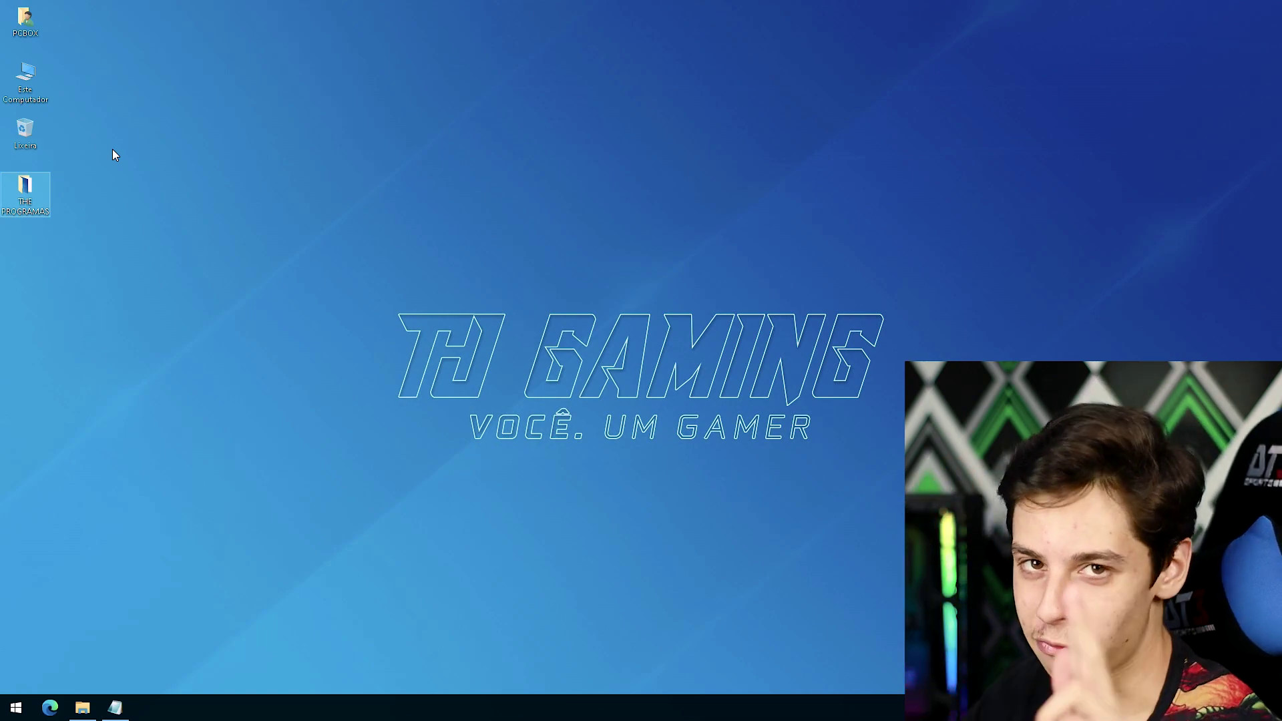
pyautogui.click(113, 151)
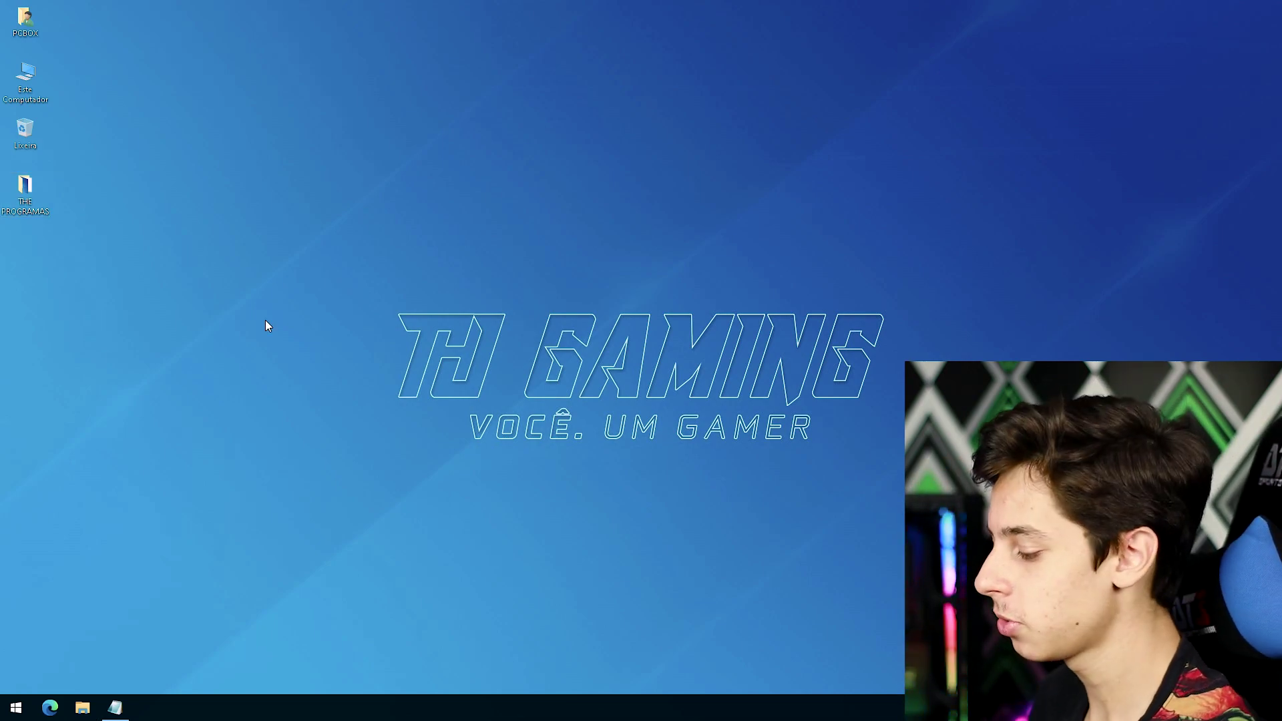
# Search for "windows update" and open the Windows Update settings
pyautogui.press('super')
pyautogui.write('windows u')
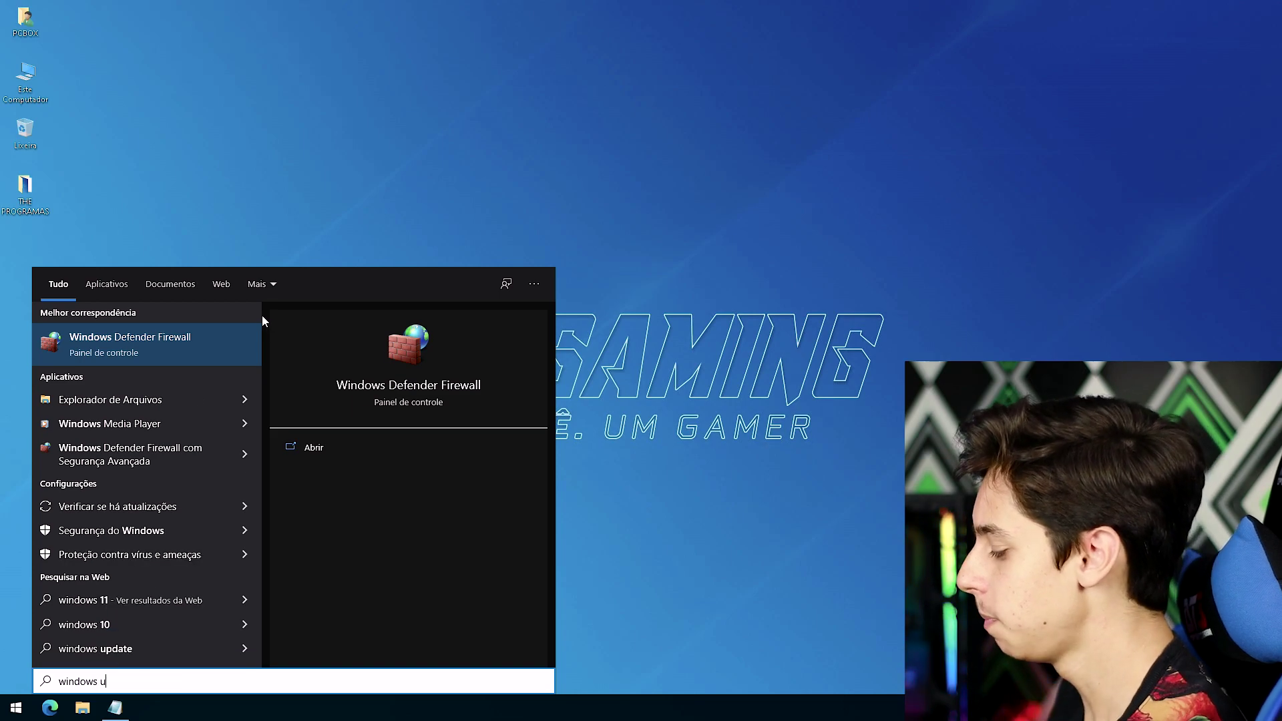
pyautogui.write('pdate')
pyautogui.click(118, 361)
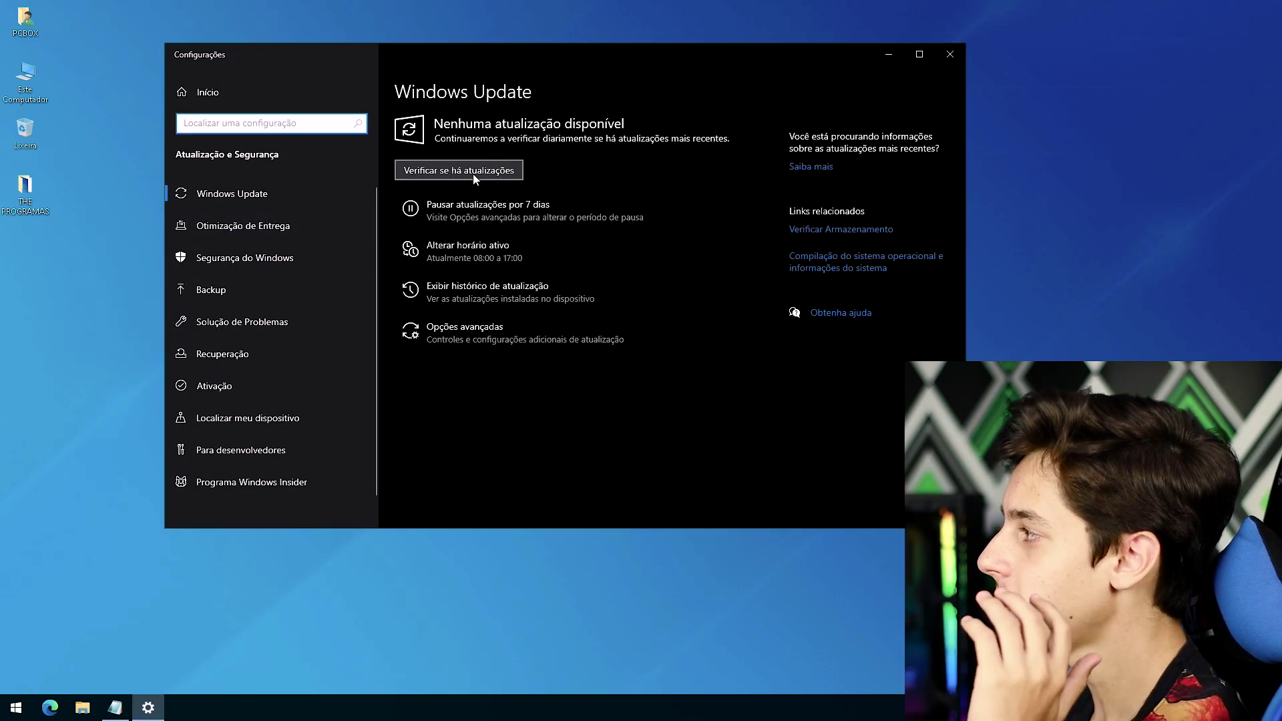
# Check for Windows updates, start downloading the optional cumulative update KB5007253, and minimize the settings window
pyautogui.click(468, 170)
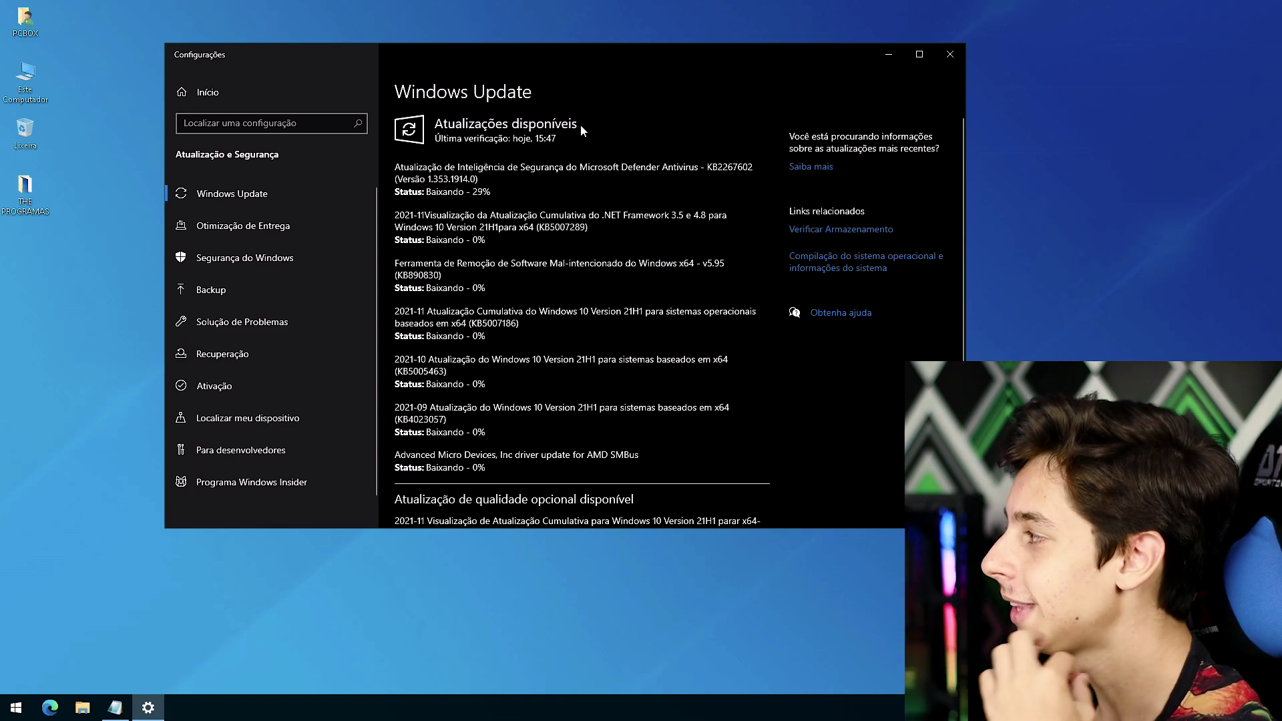
pyautogui.scroll(-3, 580, 126)
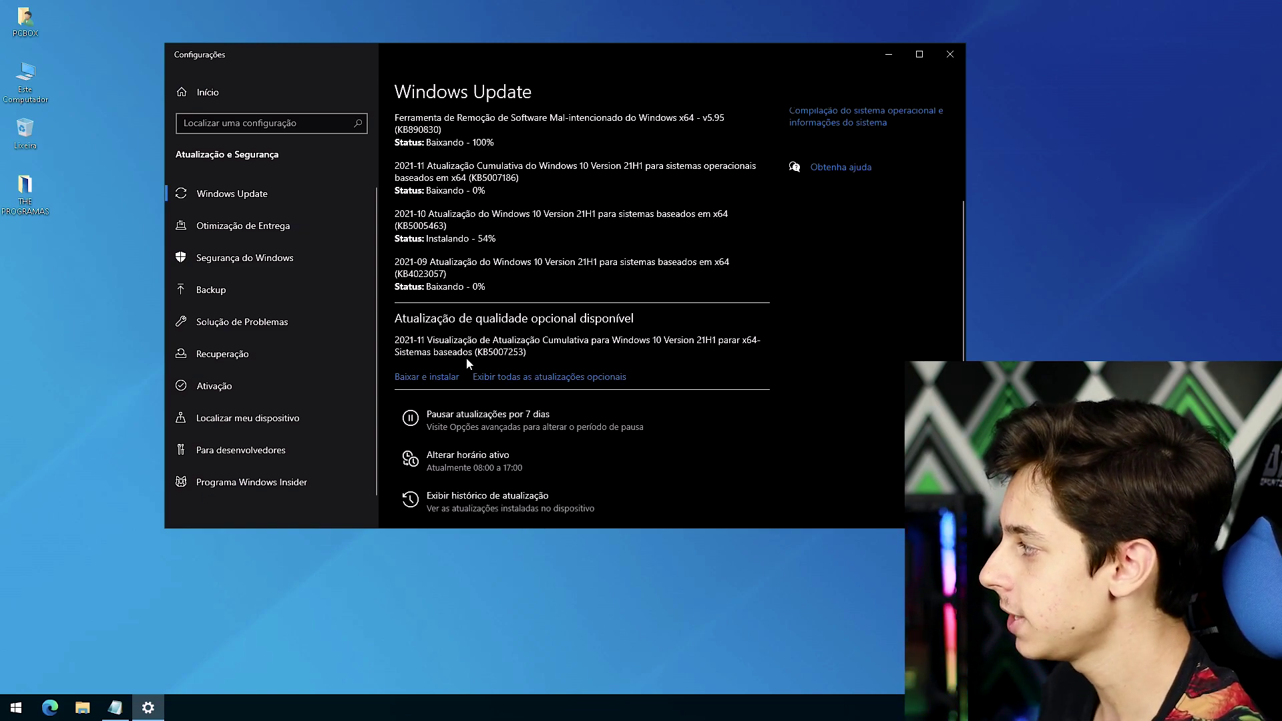
pyautogui.scroll(3, 603, 330)
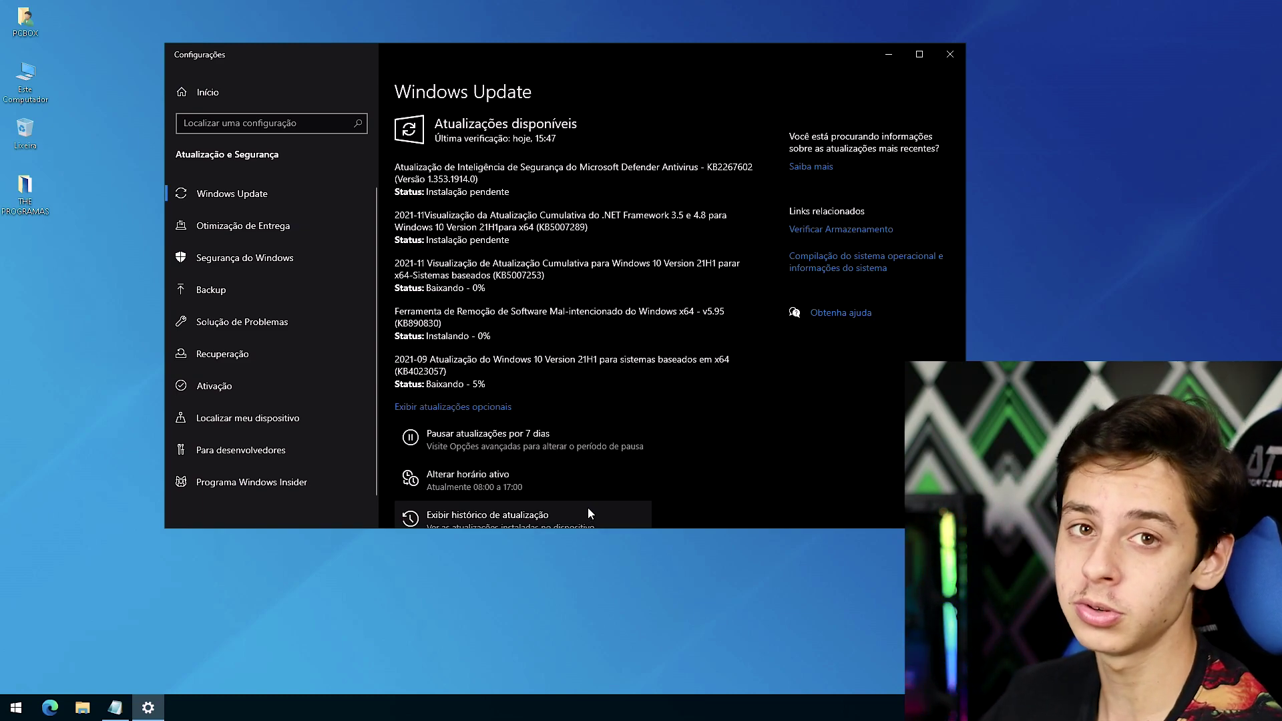
pyautogui.click(889, 53)
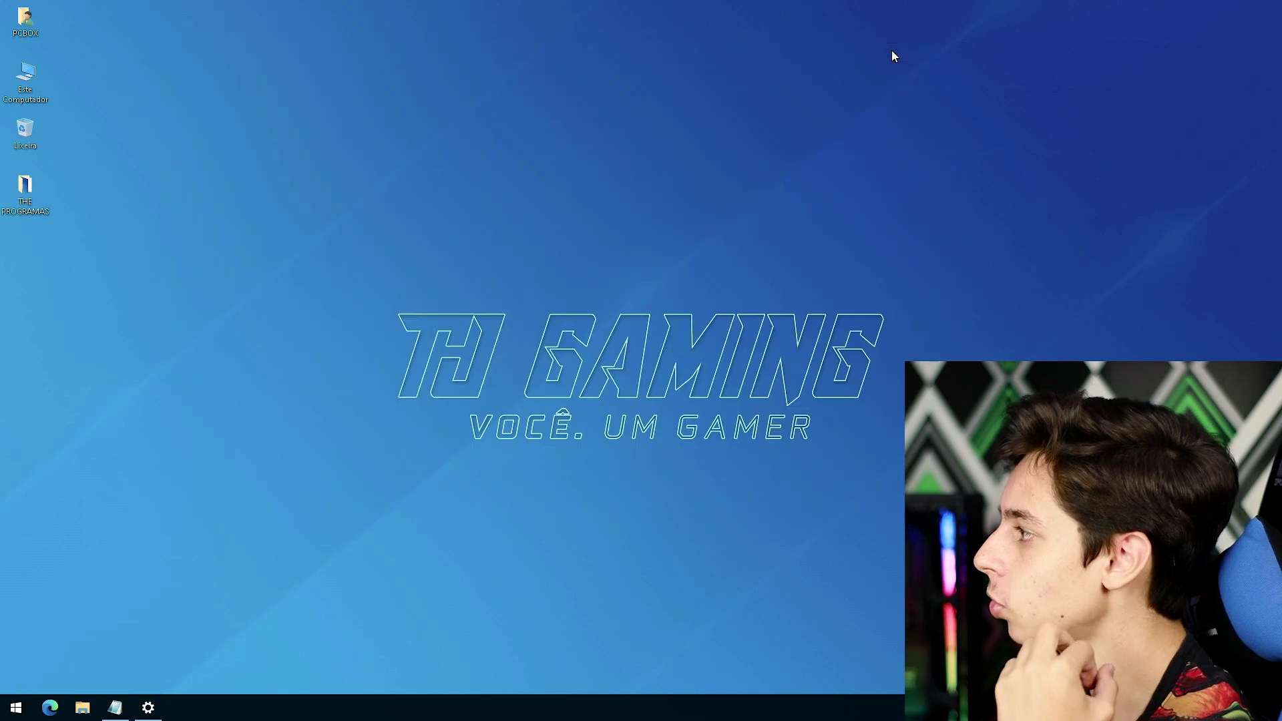
pyautogui.click(58, 712)
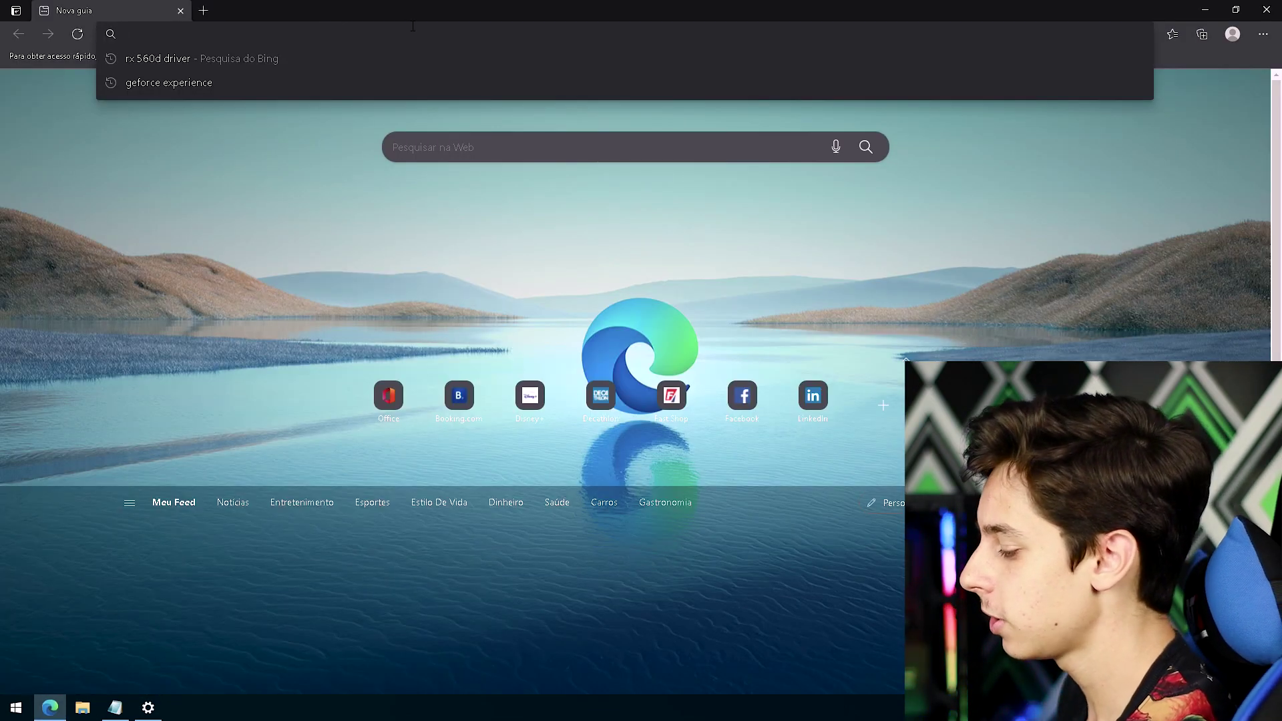
pyautogui.press('super')
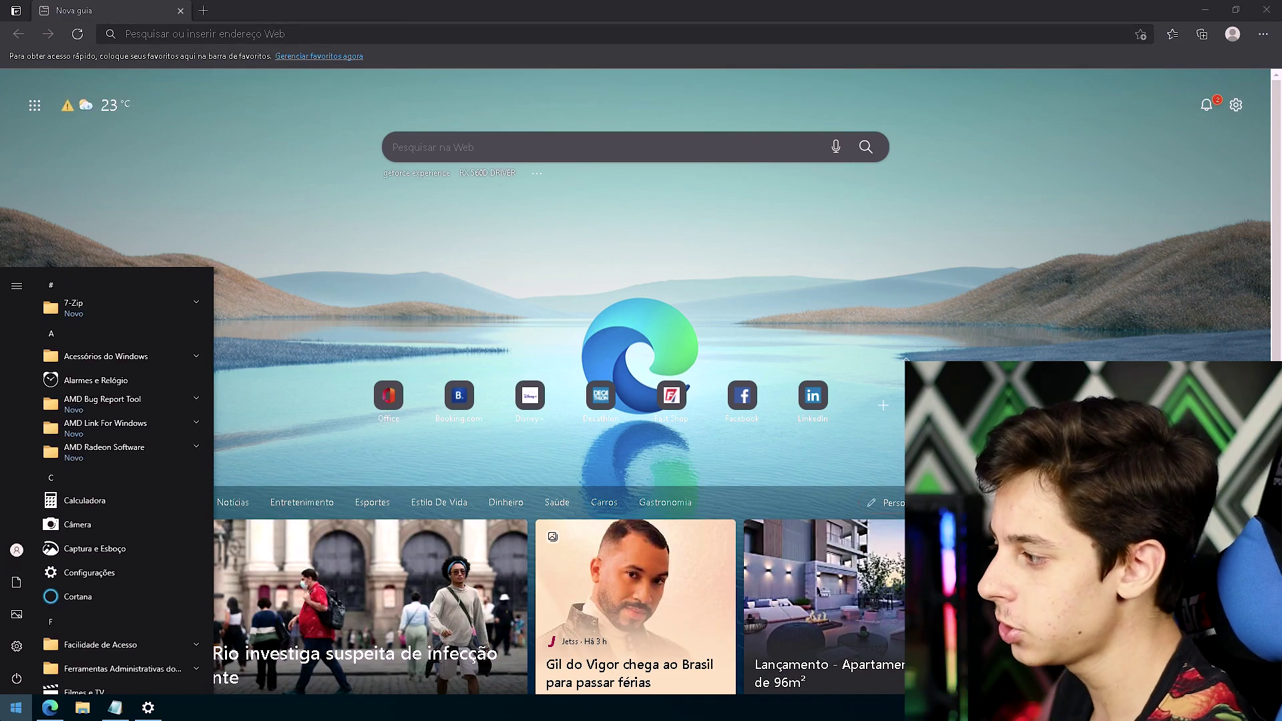
pyautogui.press('super')
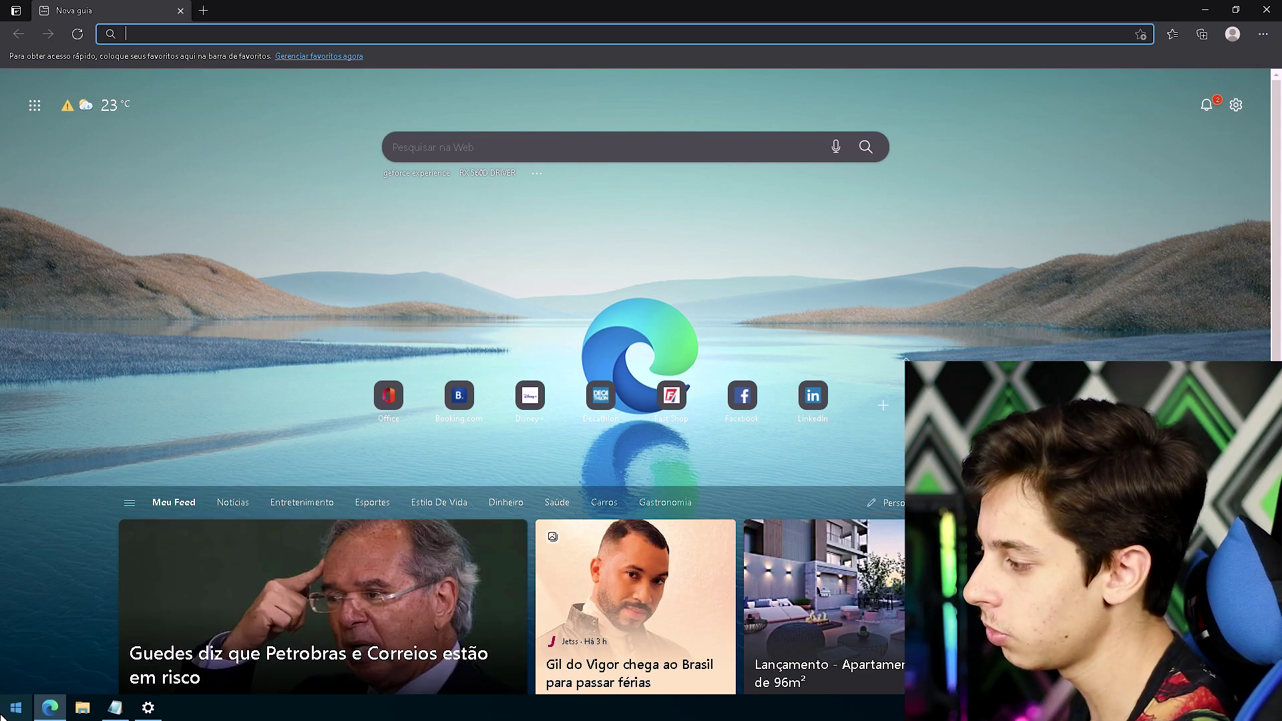
pyautogui.press('super')
pyautogui.write('INFO')
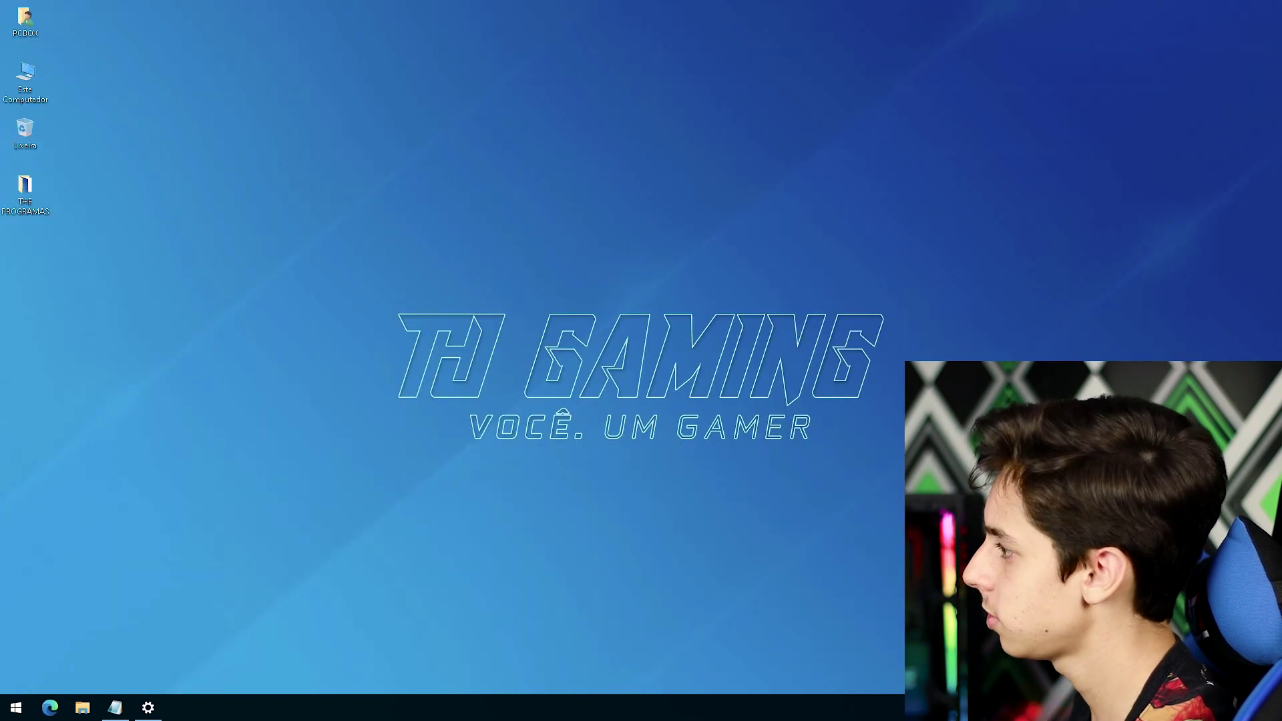
# Search Windows for "INFO", open Informações do sistema to inspect the BaseBoard manufacturer and product entries, and close it
pyautogui.press('super')
pyautogui.write('I')
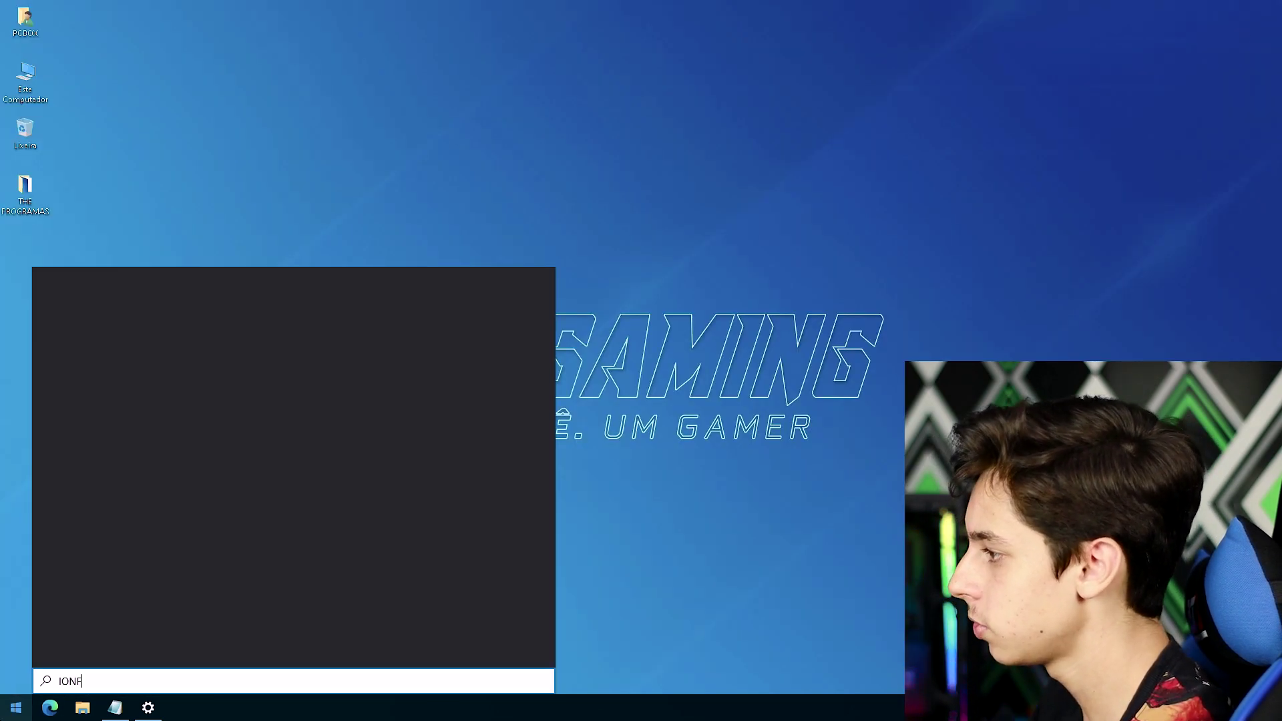
pyautogui.write('NFOI')
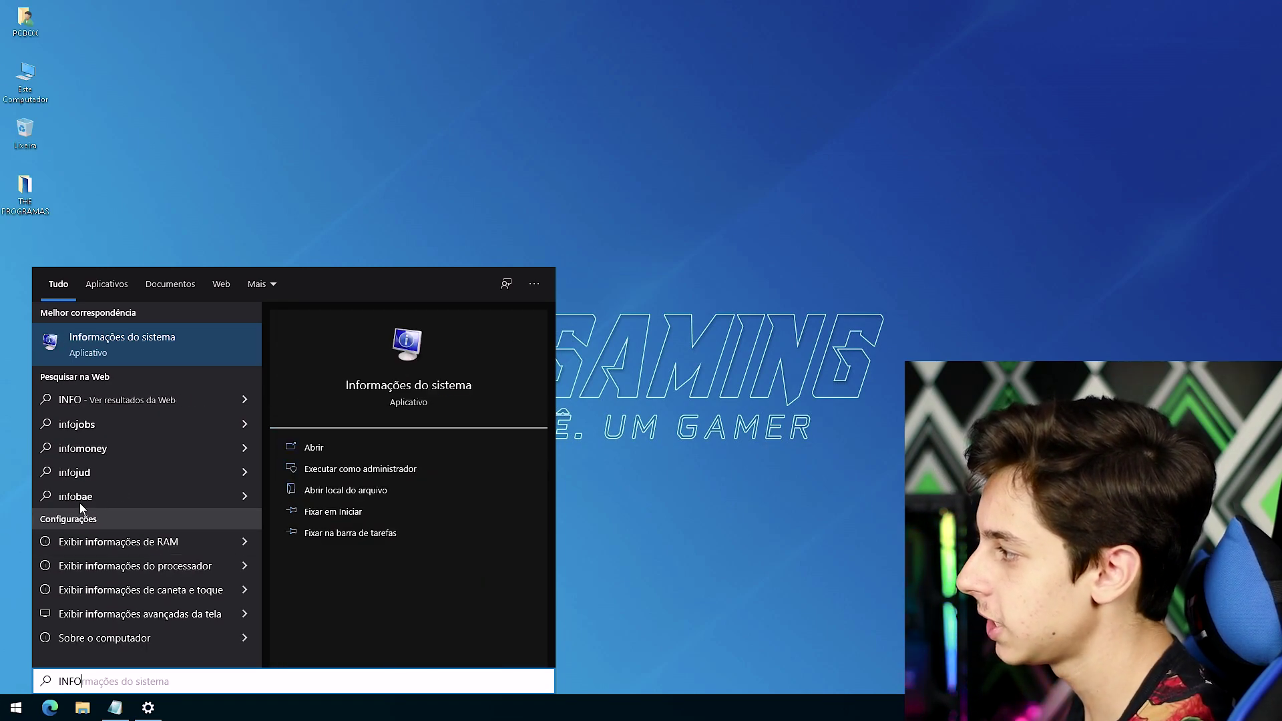
pyautogui.click(94, 349)
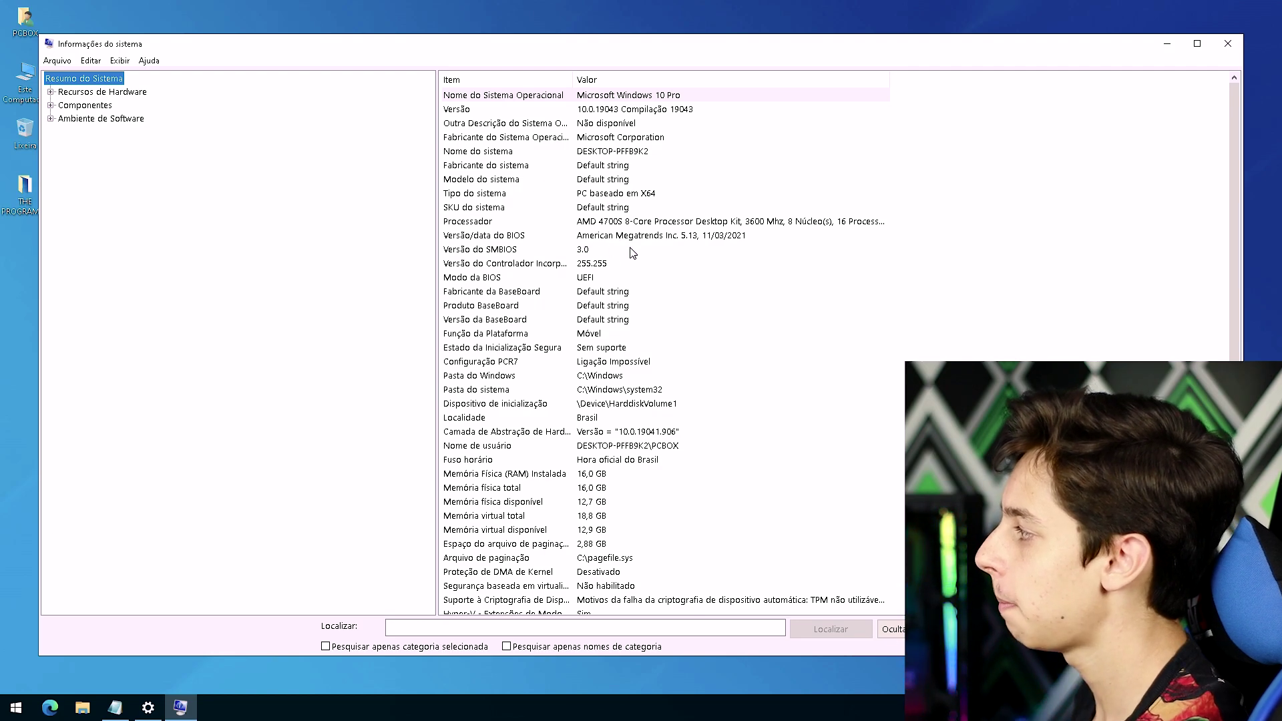
pyautogui.click(657, 288)
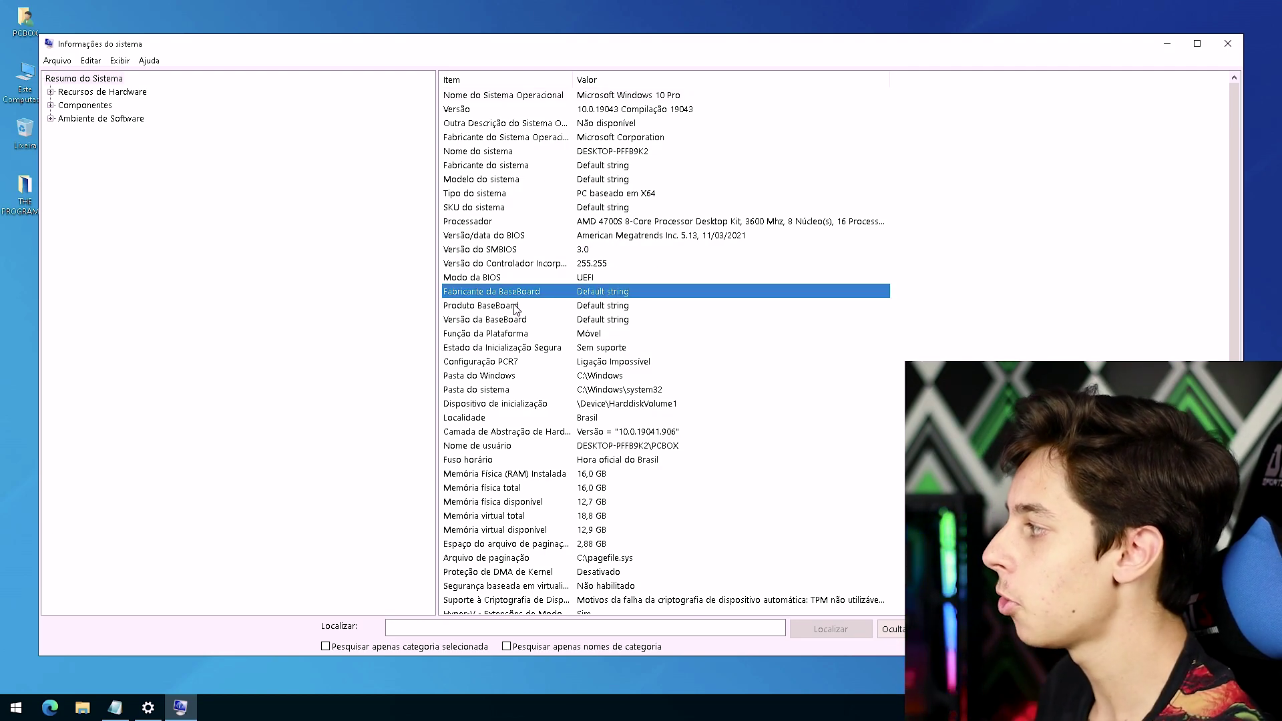
pyautogui.click(473, 308)
pyautogui.click(584, 294)
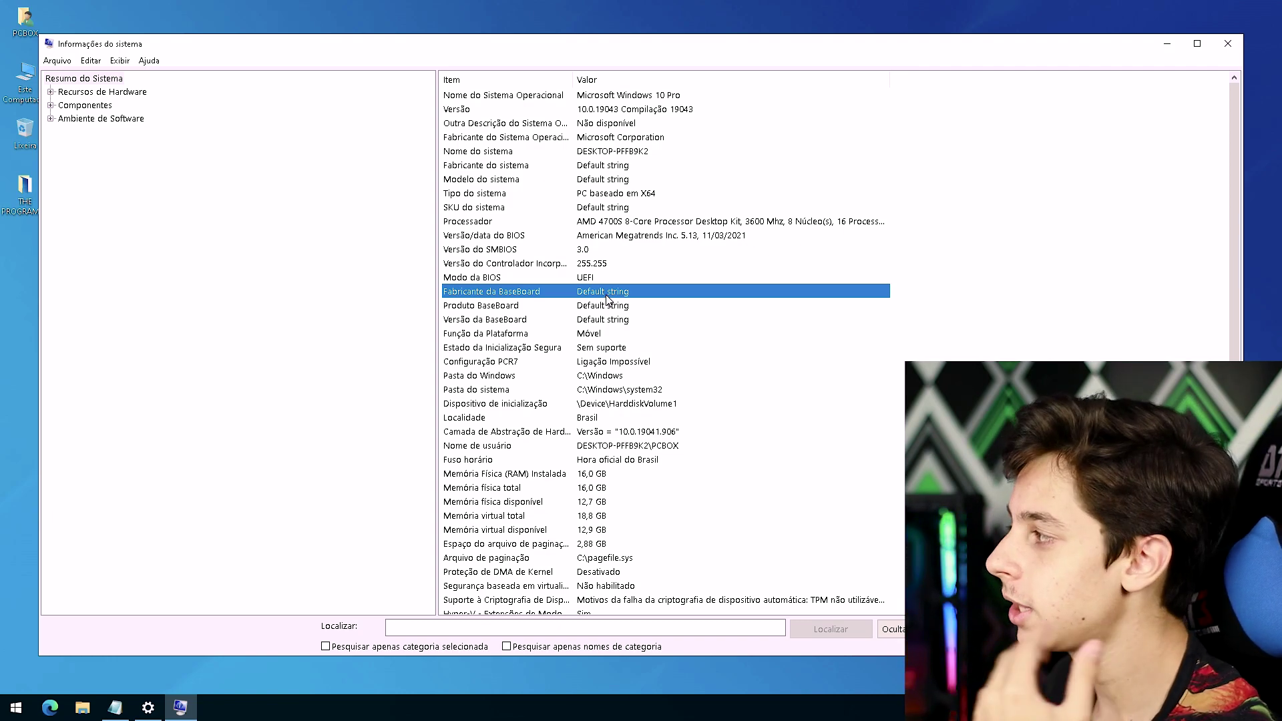
pyautogui.click(1224, 47)
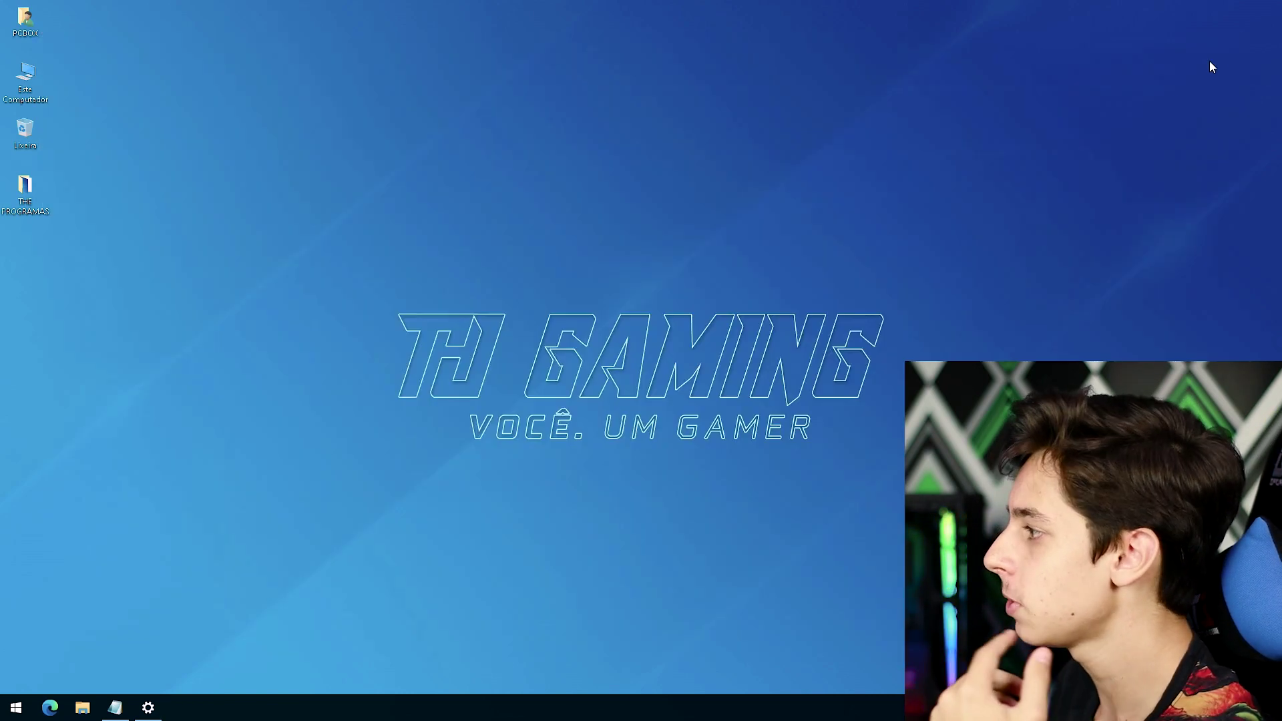
# Switch to Microsoft Edge, search the web for "DRIVER RX 560", and accept Bing's cookie notice
pyautogui.click(49, 707)
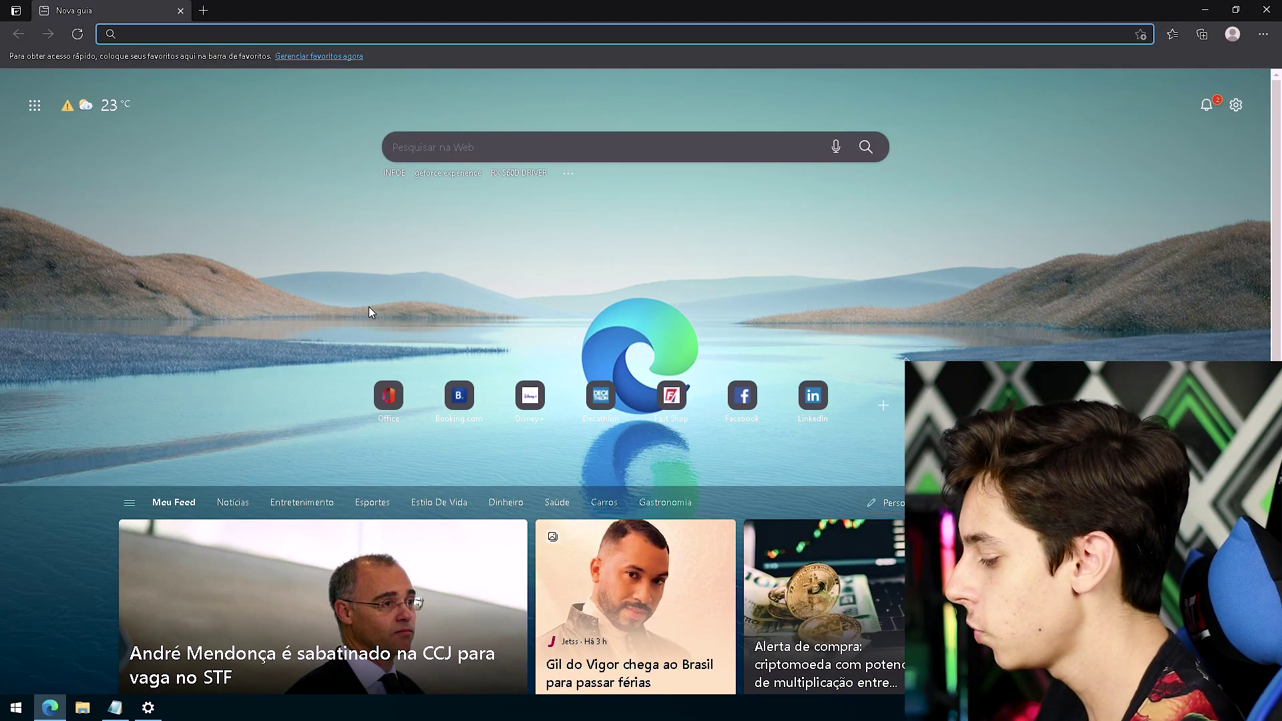
pyautogui.write('DRIVER RX 560')
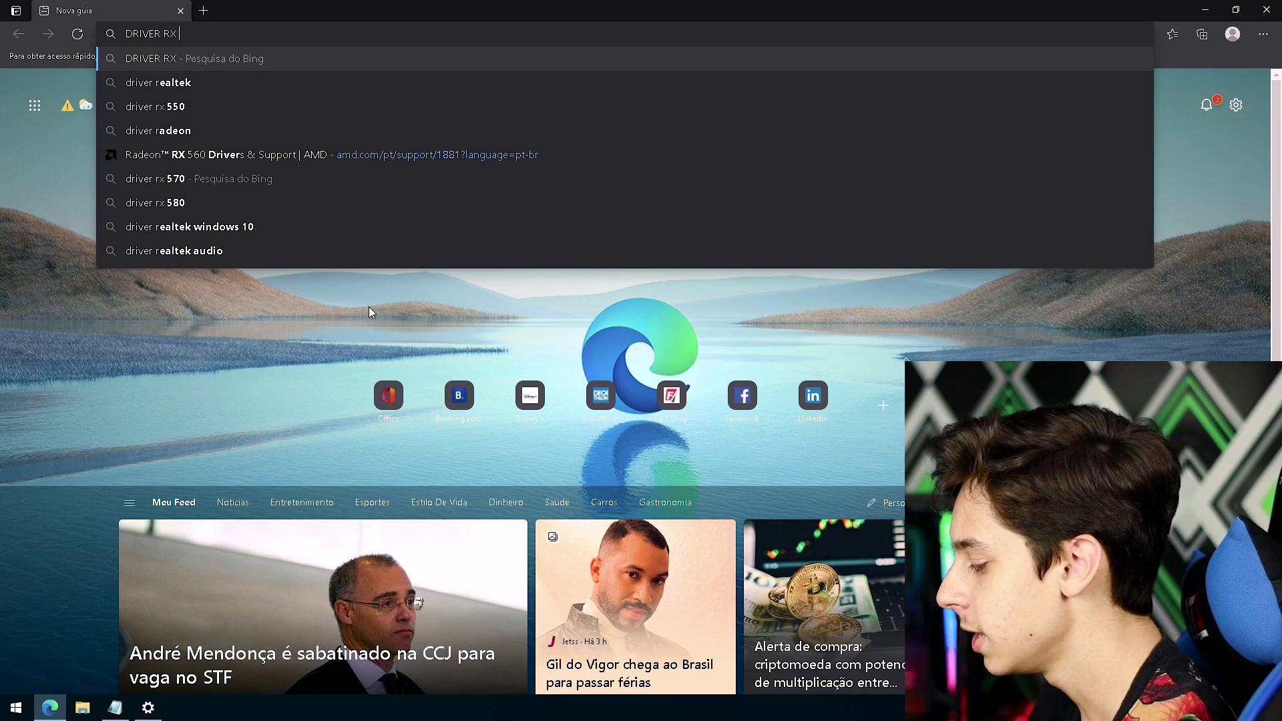
pyautogui.press('Return')
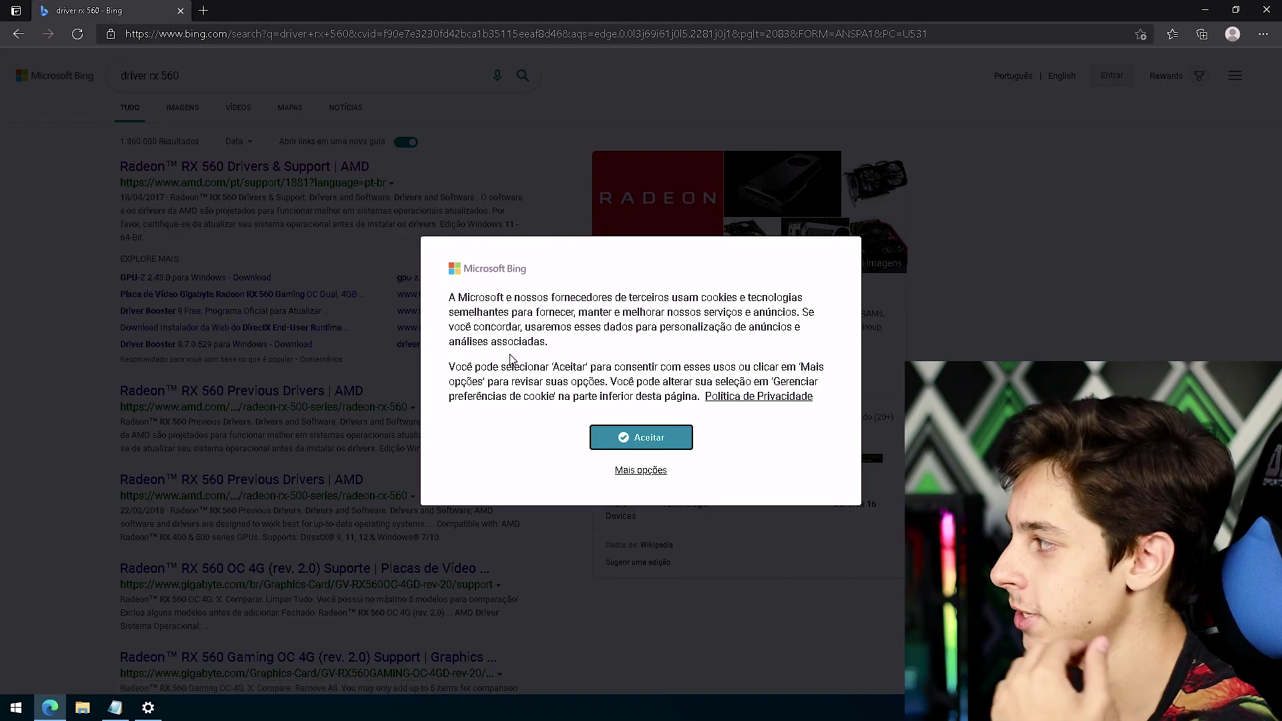
pyautogui.click(648, 440)
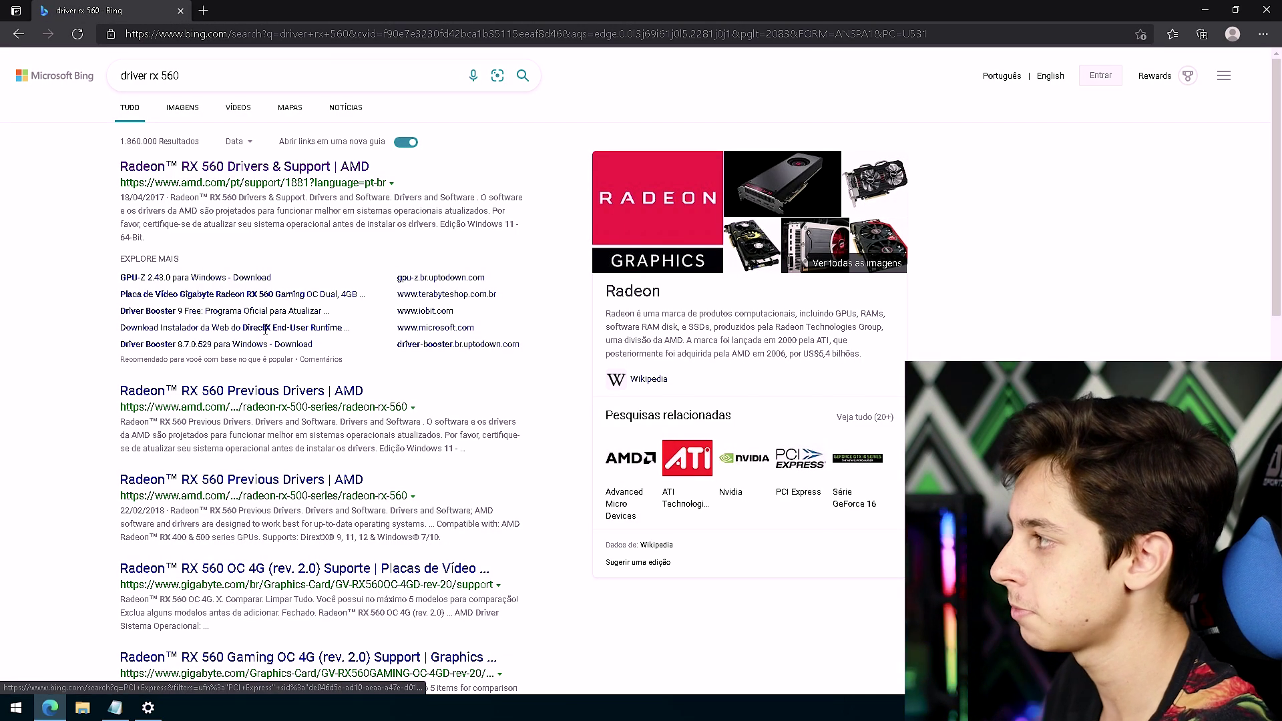
# View the Windows 10 64-bit drivers on AMD's Radeon RX 560 Drivers & Support page, and close the browser
pyautogui.click(199, 168)
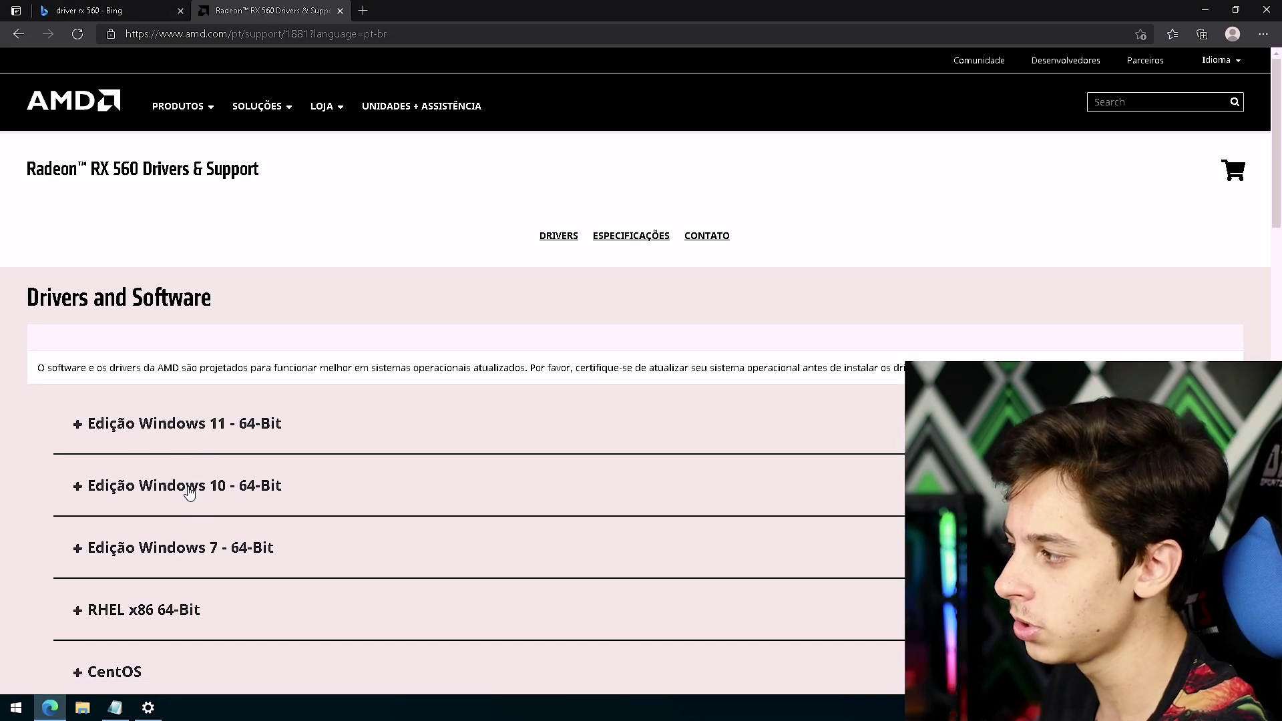
pyautogui.click(180, 487)
pyautogui.scroll(-3, 252, 394)
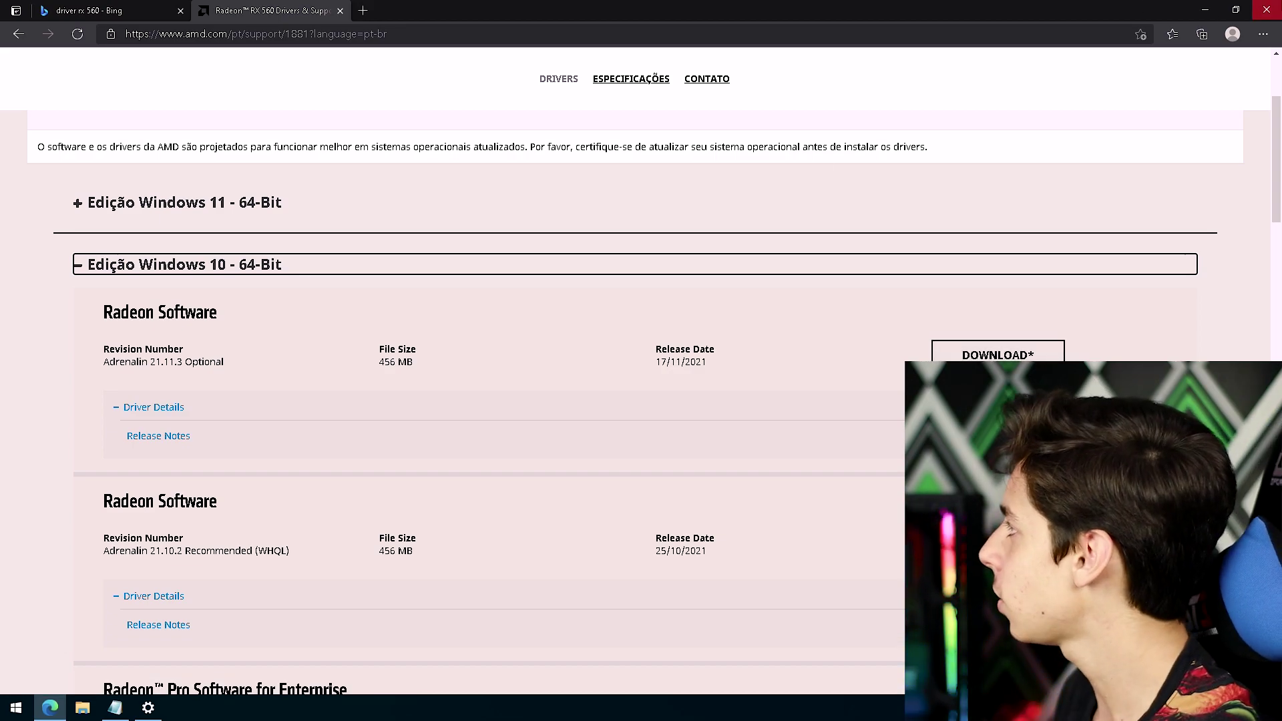
pyautogui.click(1265, 10)
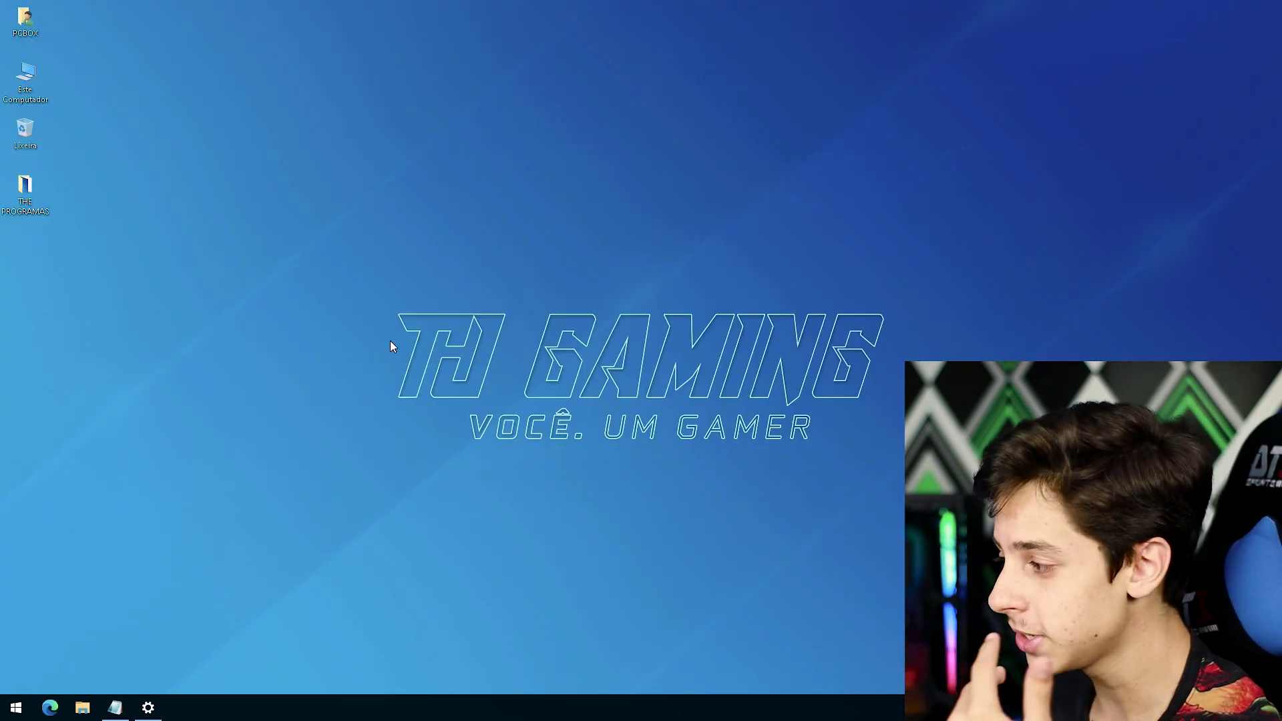
# Unpin Microsoft Edge from the taskbar and shift the THE PROGRAMAS folder one column over on the desktop
pyautogui.rightClick(58, 707)
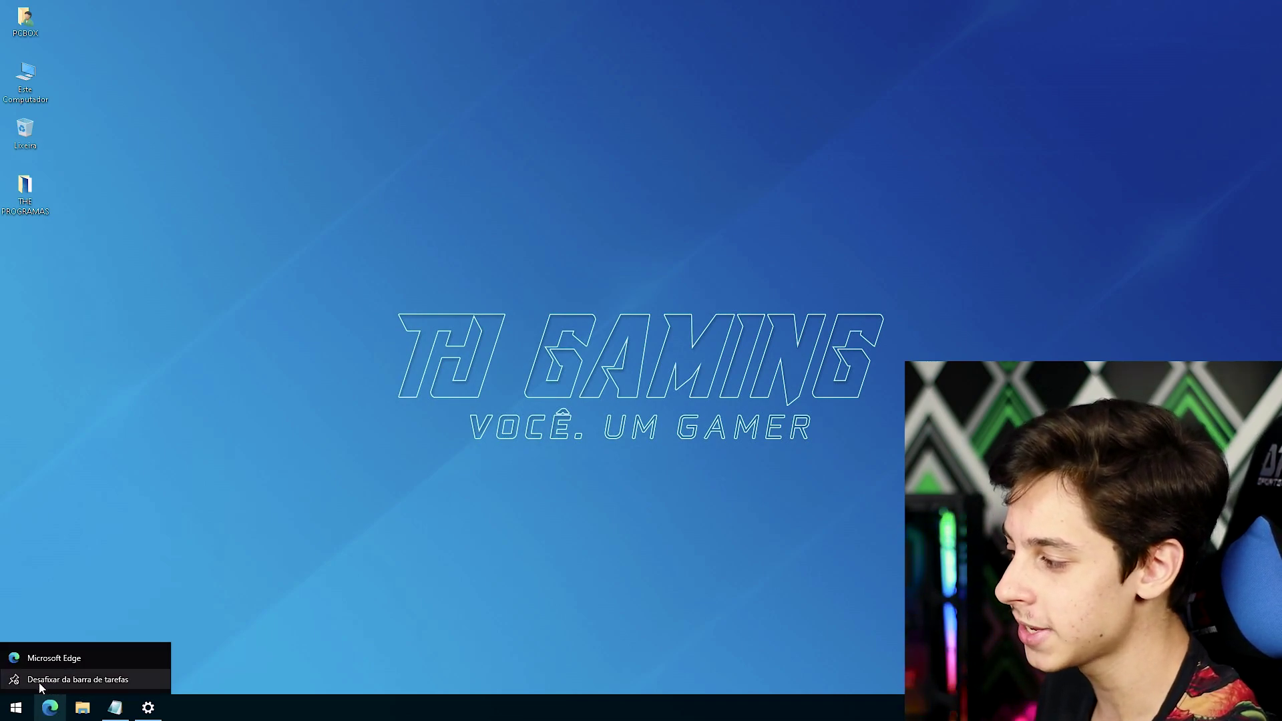
pyautogui.click(65, 680)
pyautogui.moveTo(94, 202); pyautogui.dragTo(93, 202)
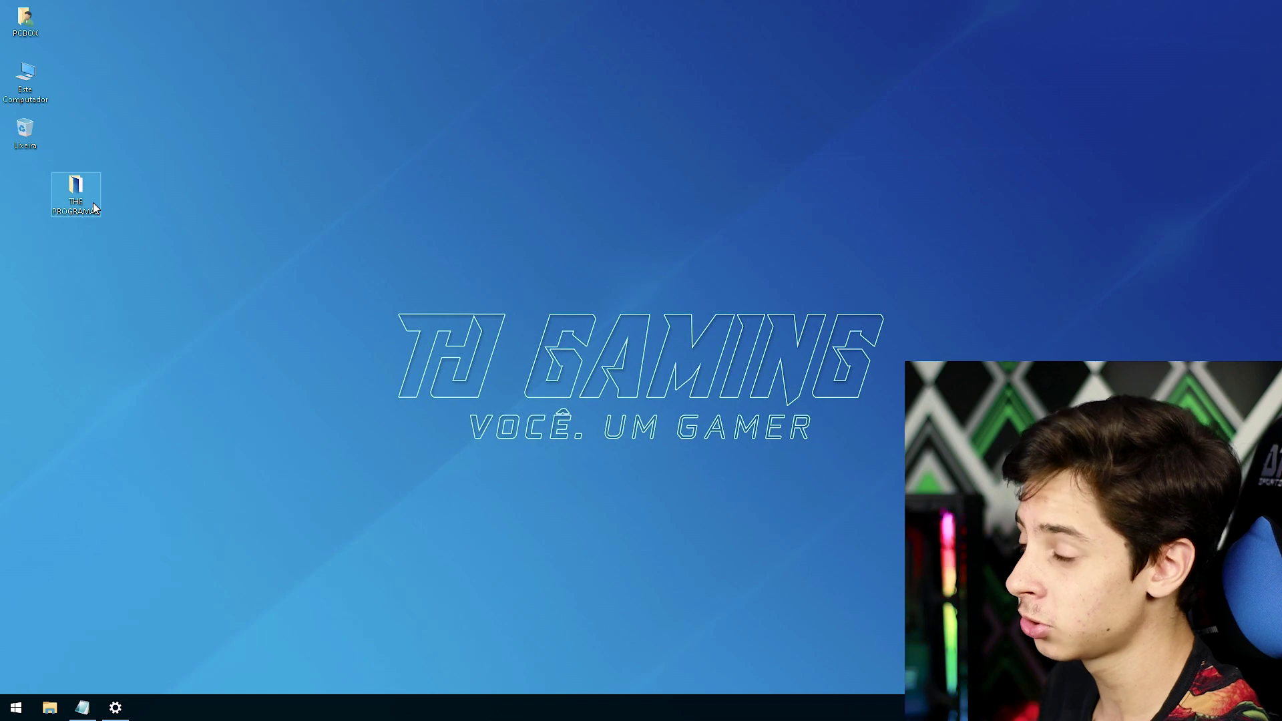
# Open the THE PROGRAMAS folder and launch the OperaGXSetup installer
pyautogui.doubleClick(93, 202)
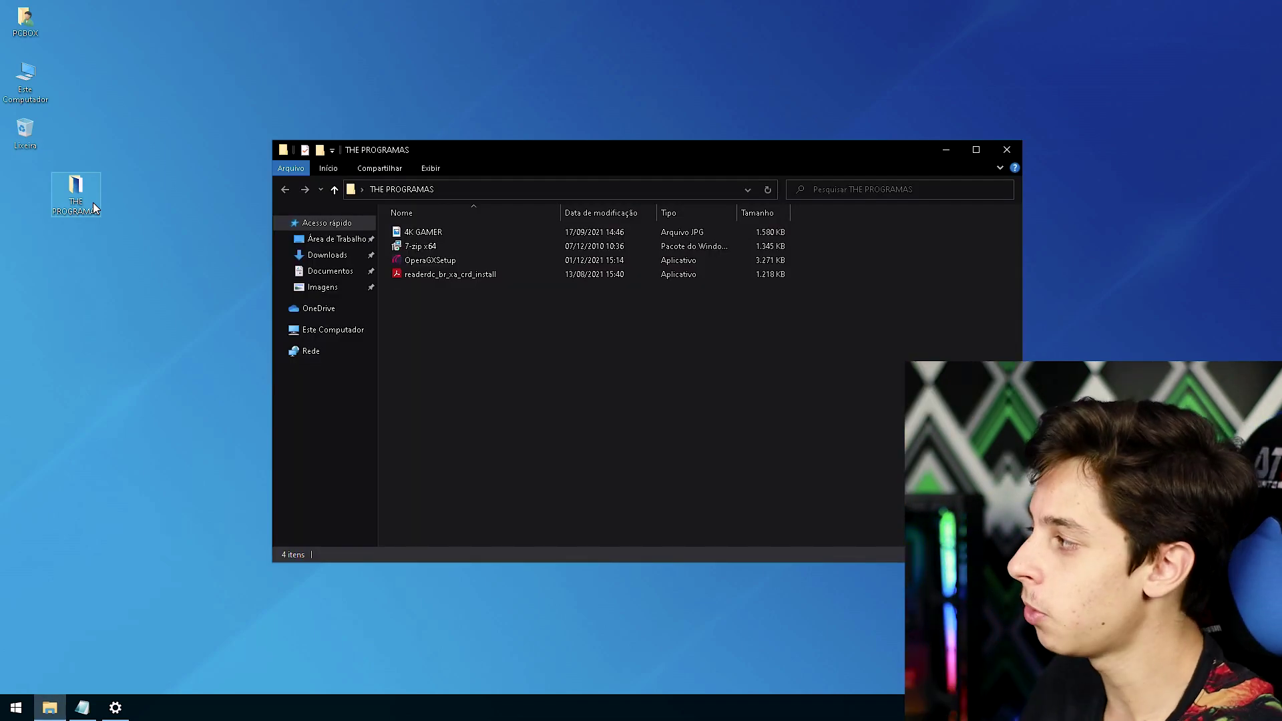
pyautogui.doubleClick(492, 265)
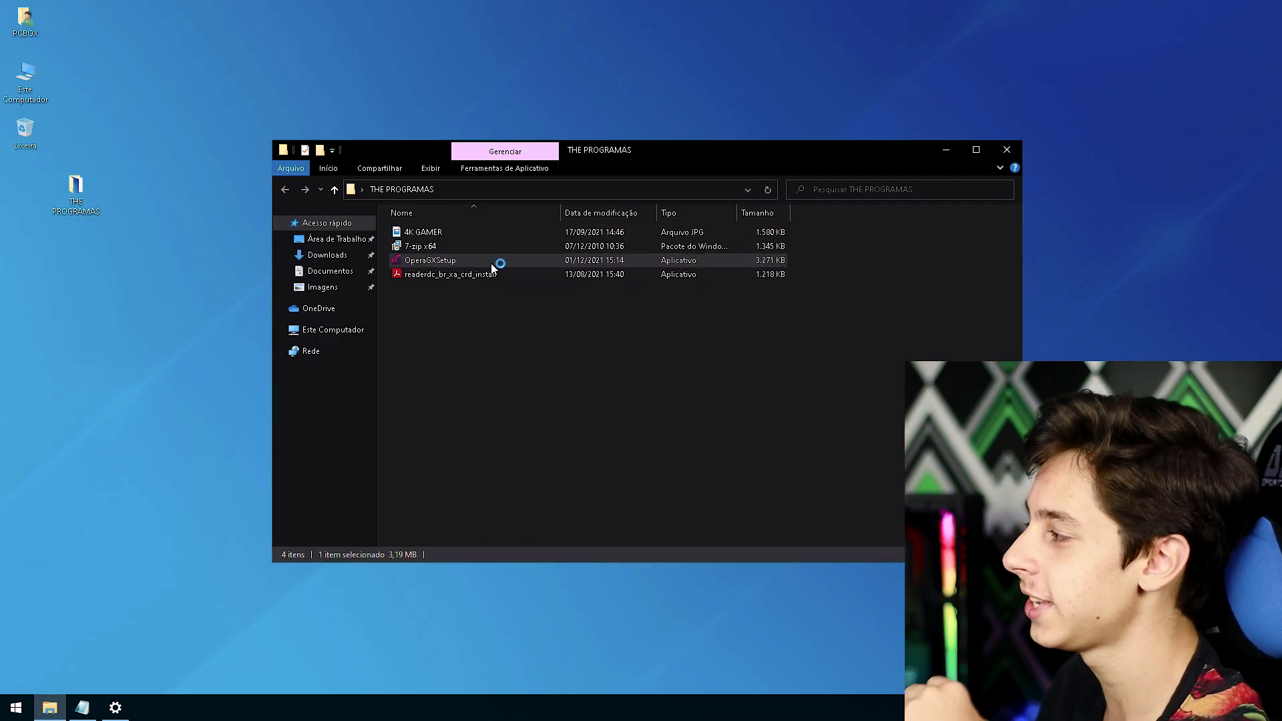